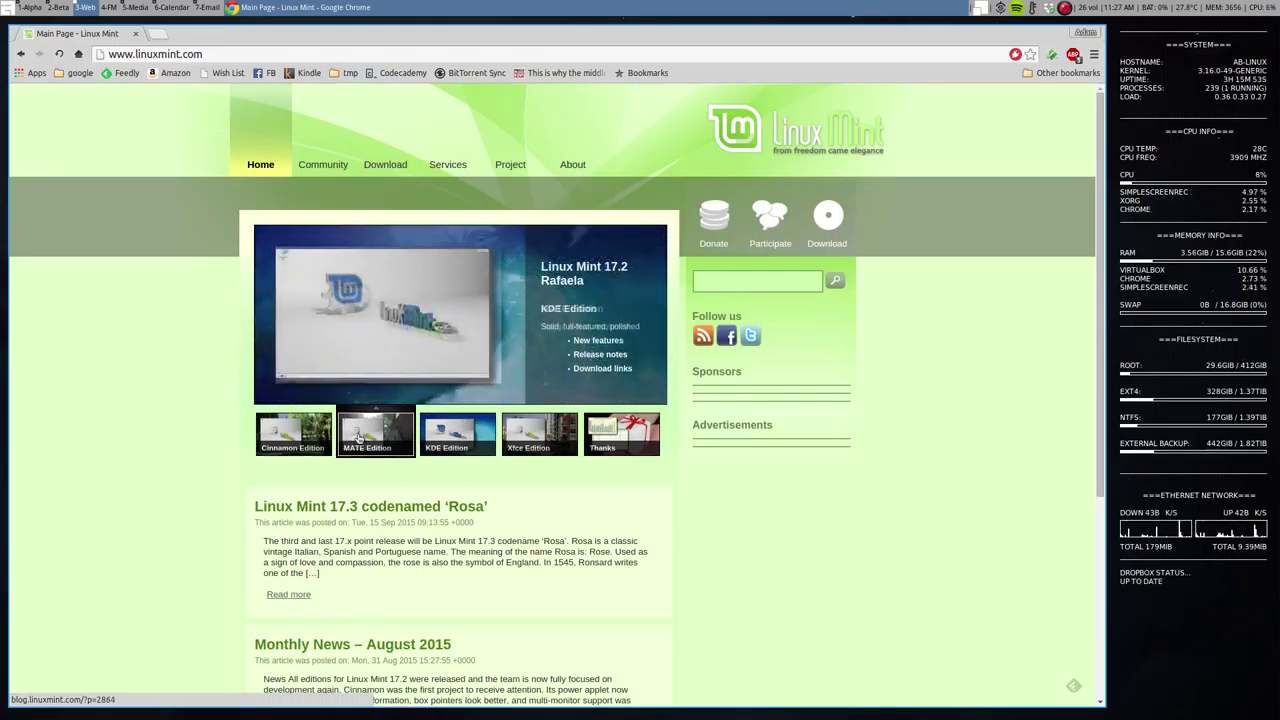
Preview the Cinnamon, MATE, KDE and Xfce editions in the linuxmint.com slideshow
{"action": "left_click", "coordinate": [318, 443]}
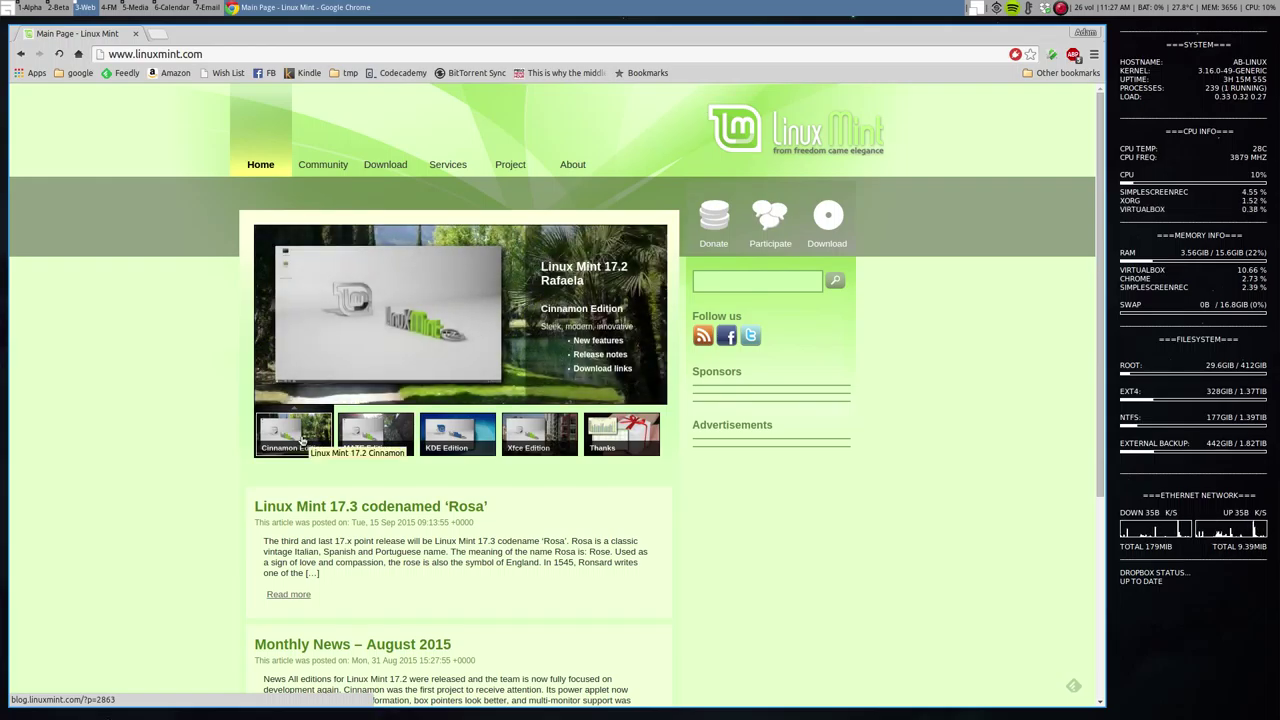
{"action": "left_click", "coordinate": [385, 438]}
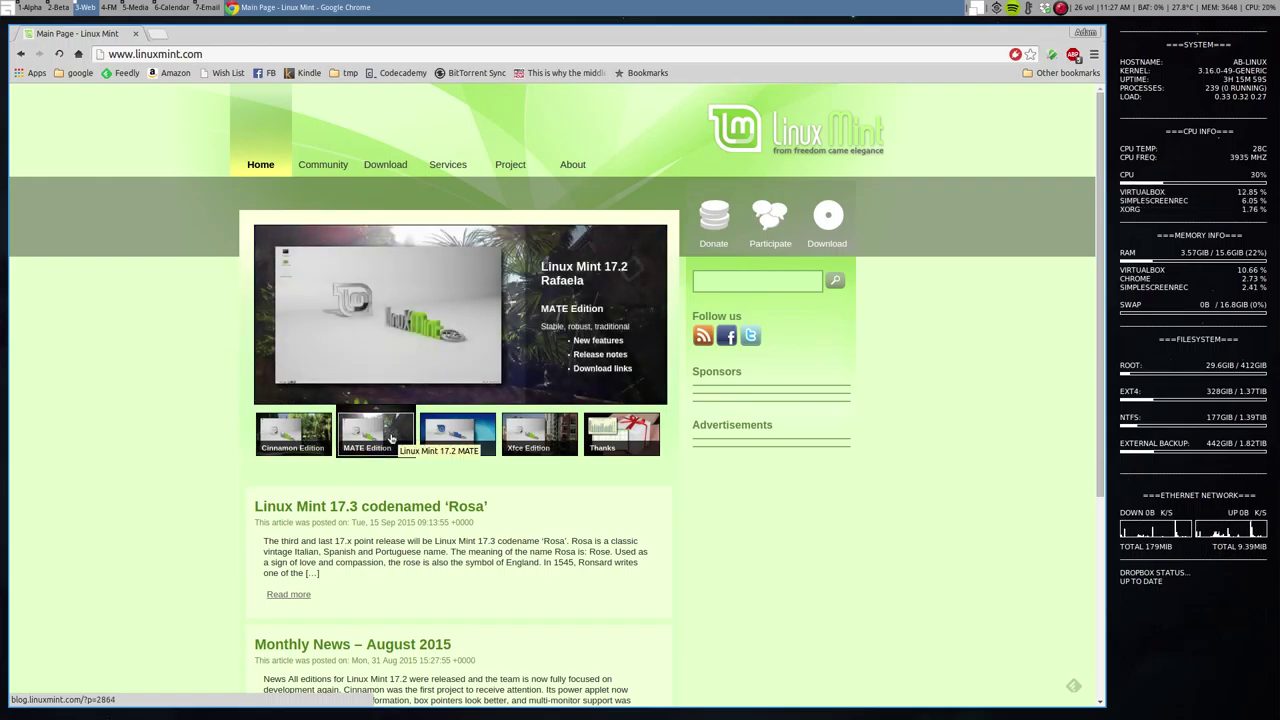
{"action": "left_click", "coordinate": [457, 436]}
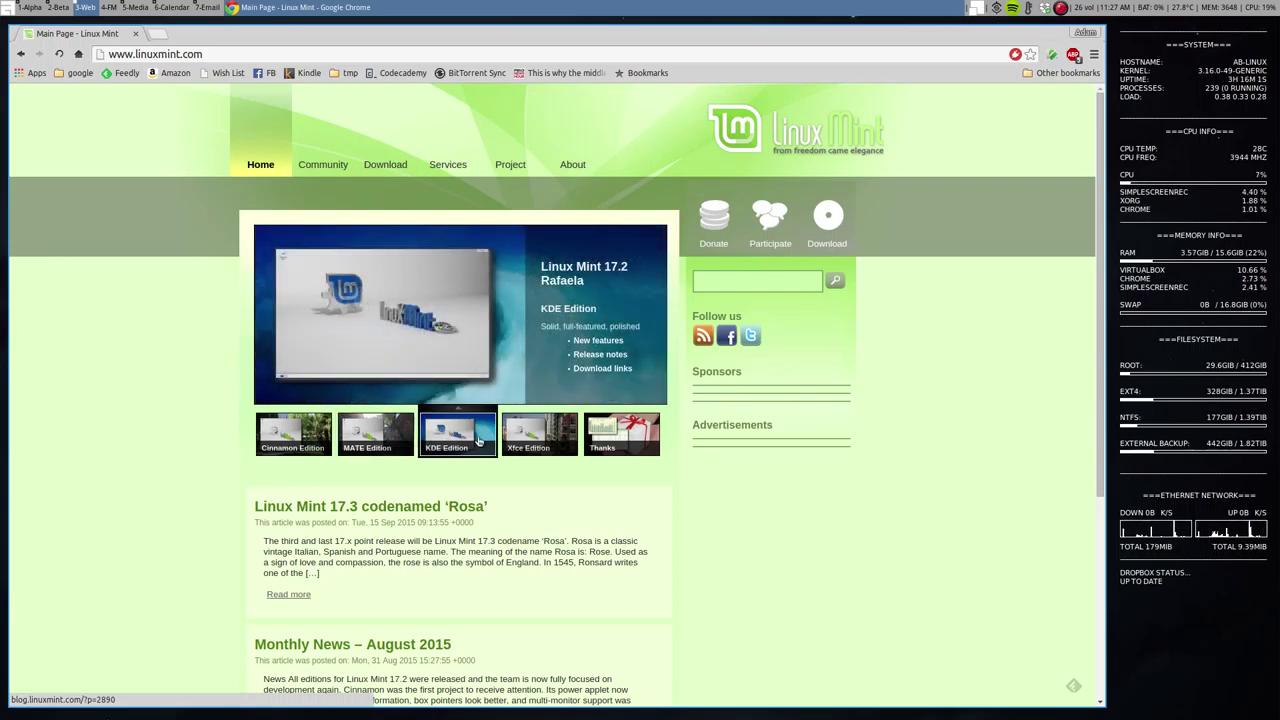
{"action": "left_click", "coordinate": [545, 438]}
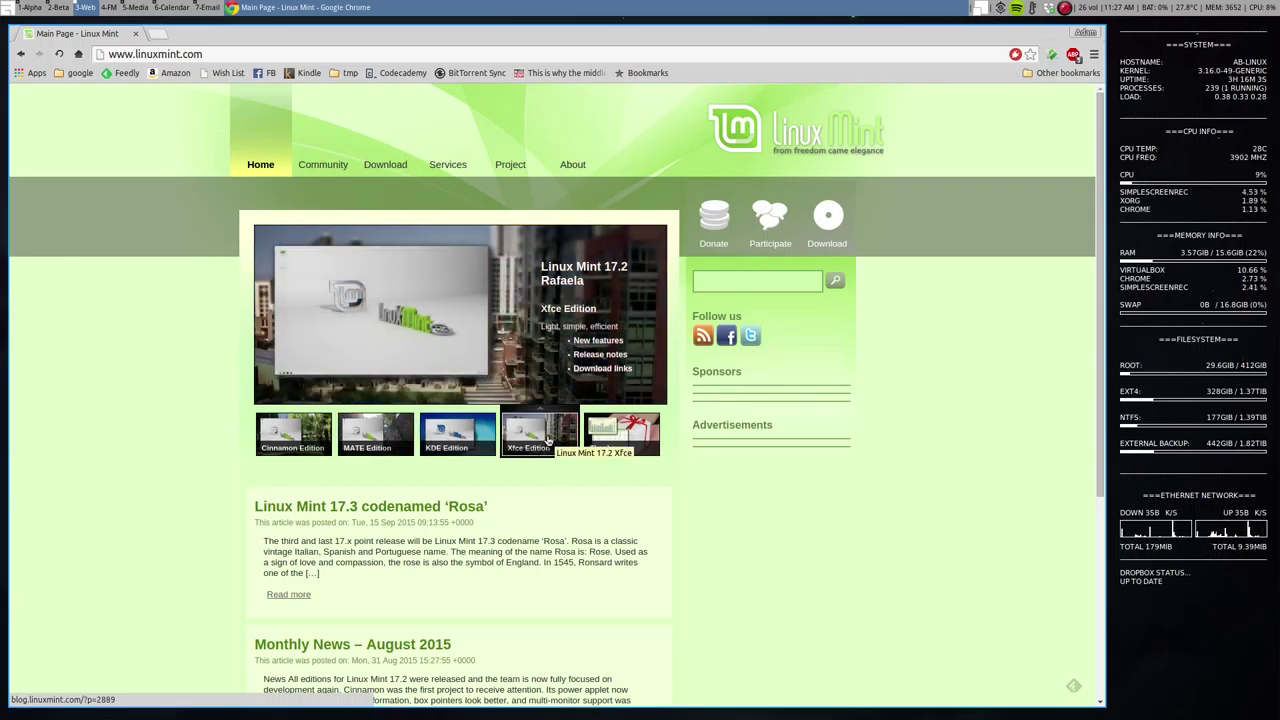
Scroll through the linuxmint.com page, then switch to the 2-Beta workspace running the Mint VM
{"action": "scroll", "coordinate": [547, 440], "scroll_direction": "down", "scroll_amount": 2}
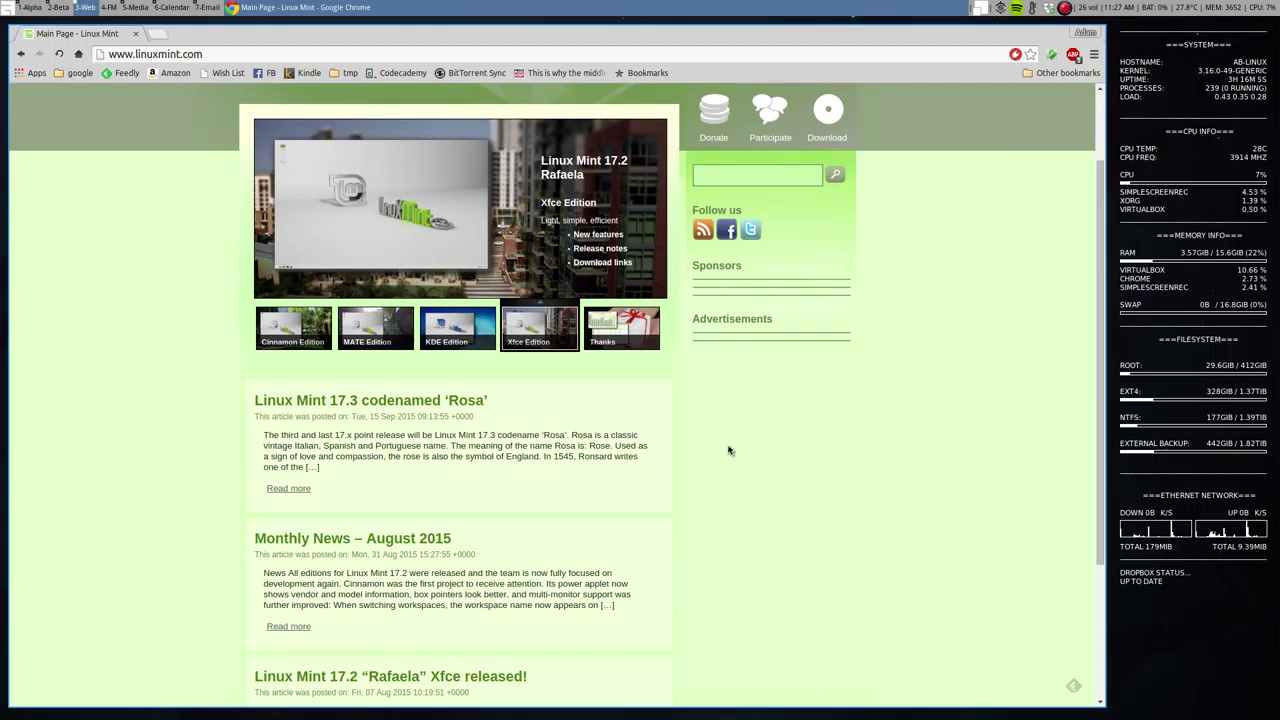
{"action": "scroll", "coordinate": [729, 447], "scroll_direction": "up", "scroll_amount": 2}
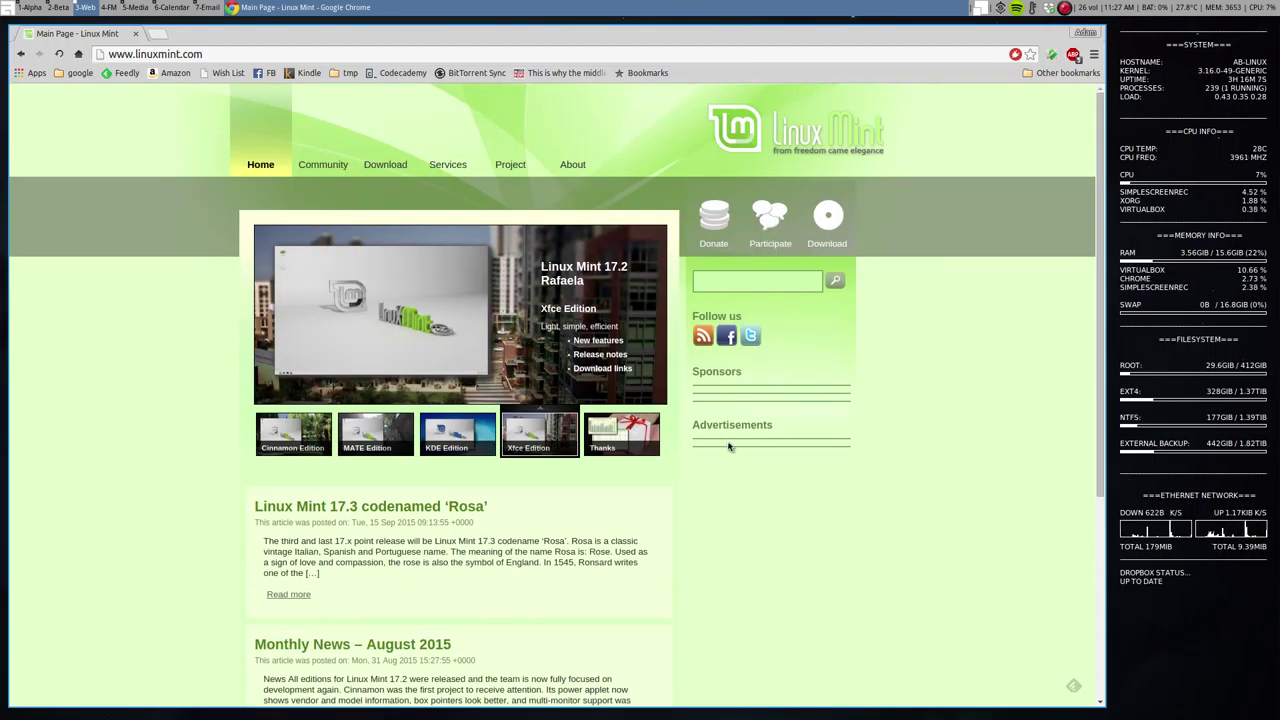
{"action": "scroll", "coordinate": [729, 447], "scroll_direction": "down", "scroll_amount": 6}
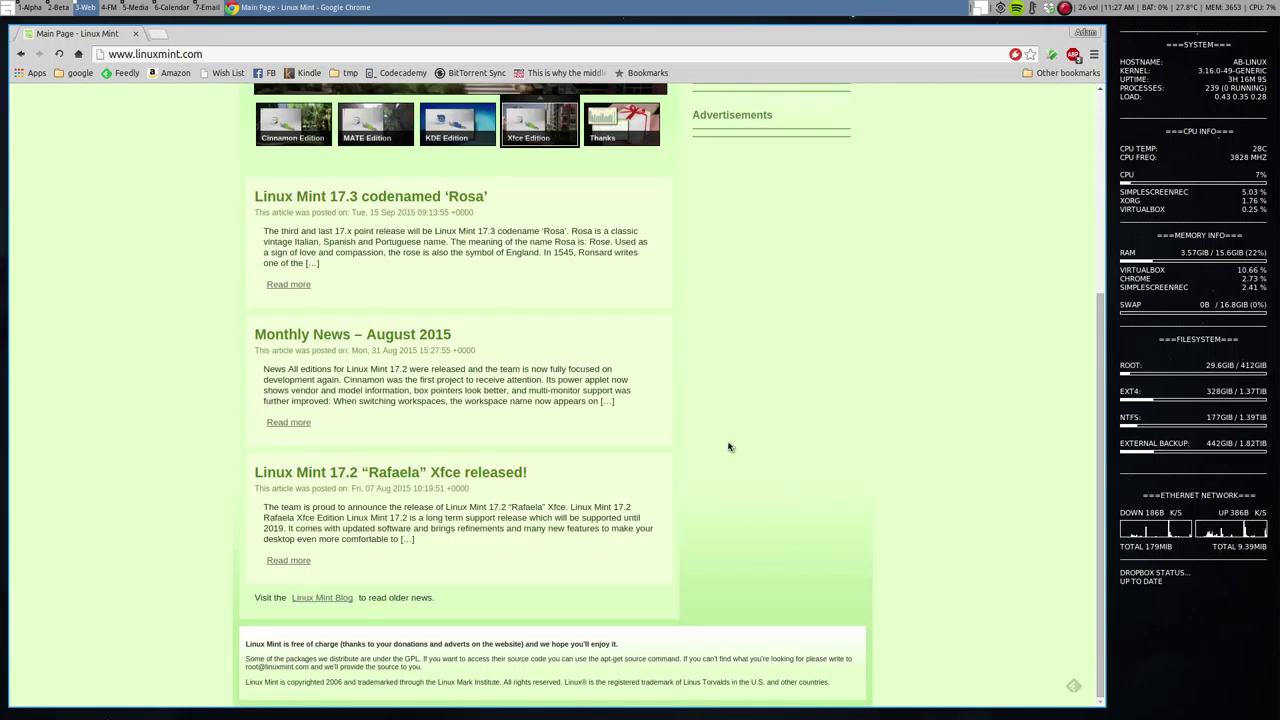
{"action": "scroll", "coordinate": [729, 447], "scroll_direction": "up", "scroll_amount": 3}
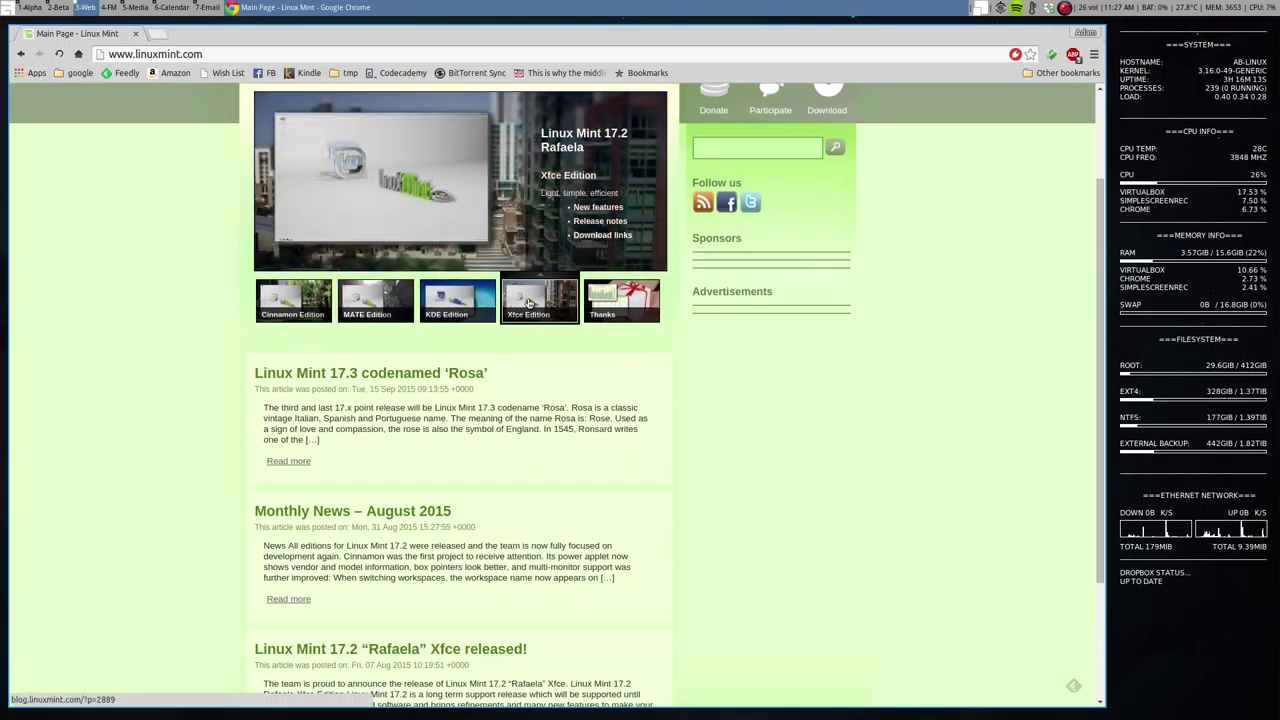
{"action": "scroll", "coordinate": [526, 302], "scroll_direction": "up", "scroll_amount": 2}
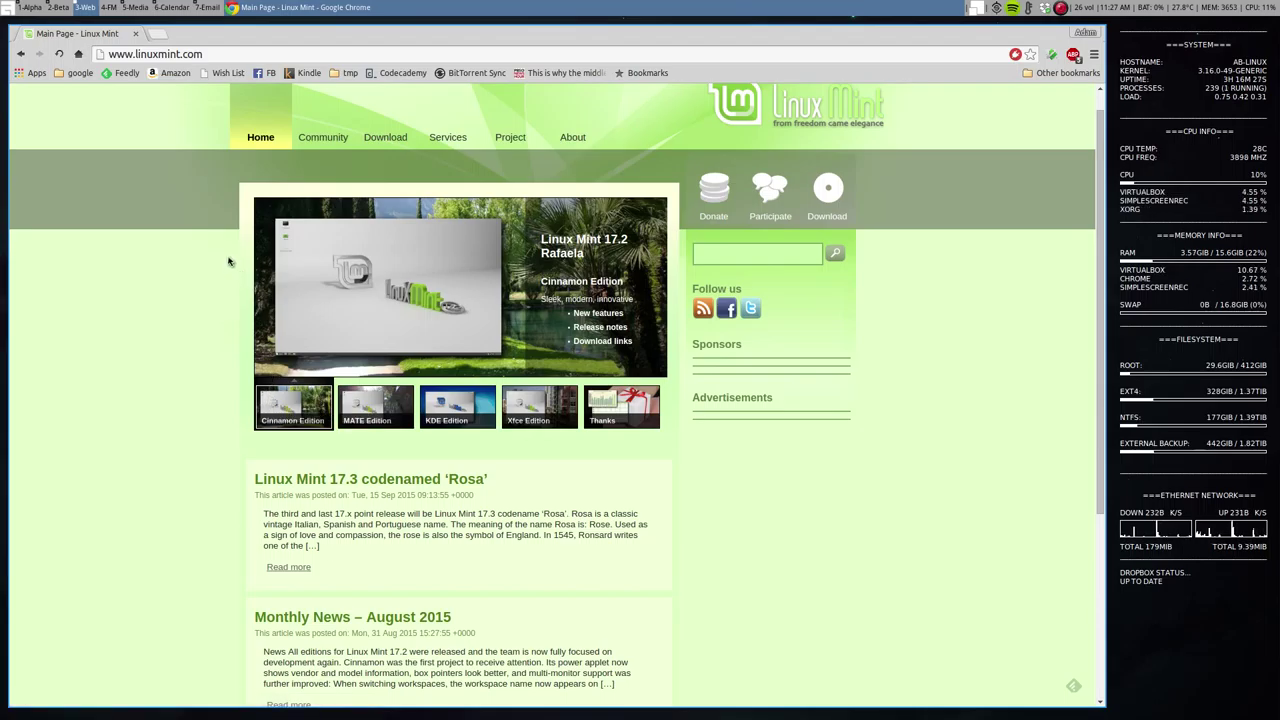
{"action": "left_click", "coordinate": [58, 7]}
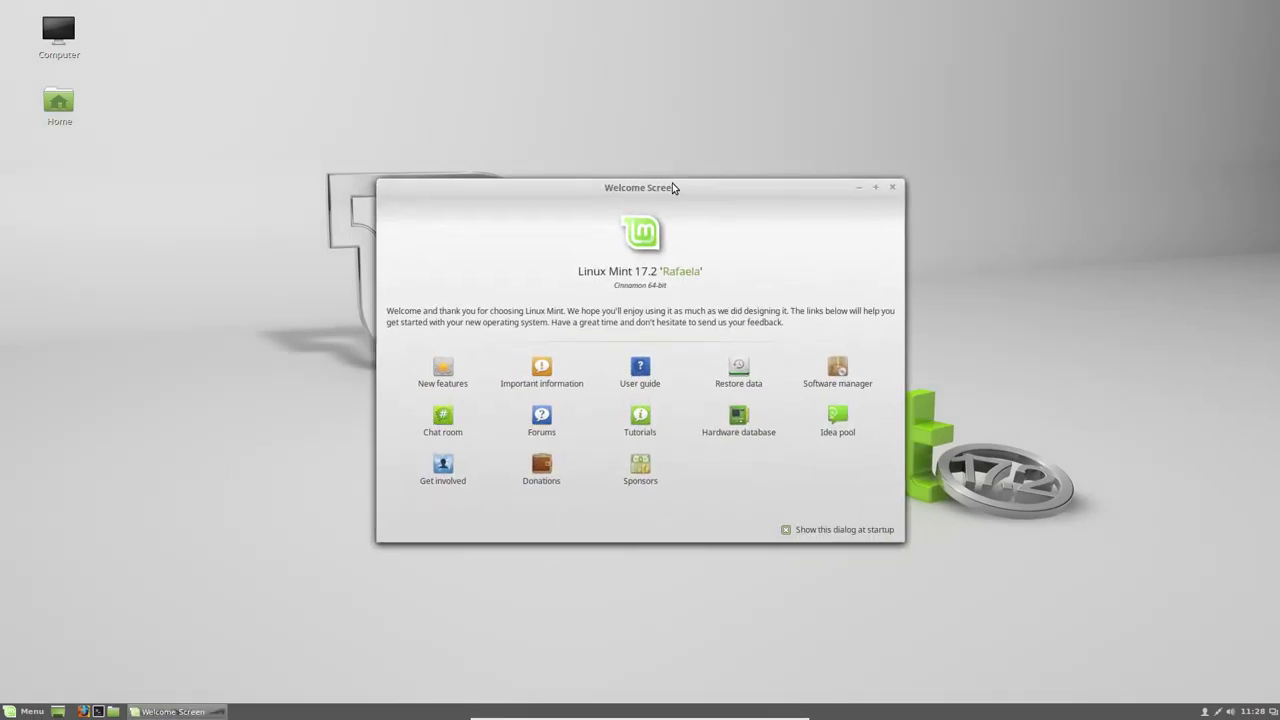
Move the Welcome Screen window up and to the left, then close it
{"action": "left_click_drag", "start_coordinate": [674, 194], "coordinate": [520, 105]}
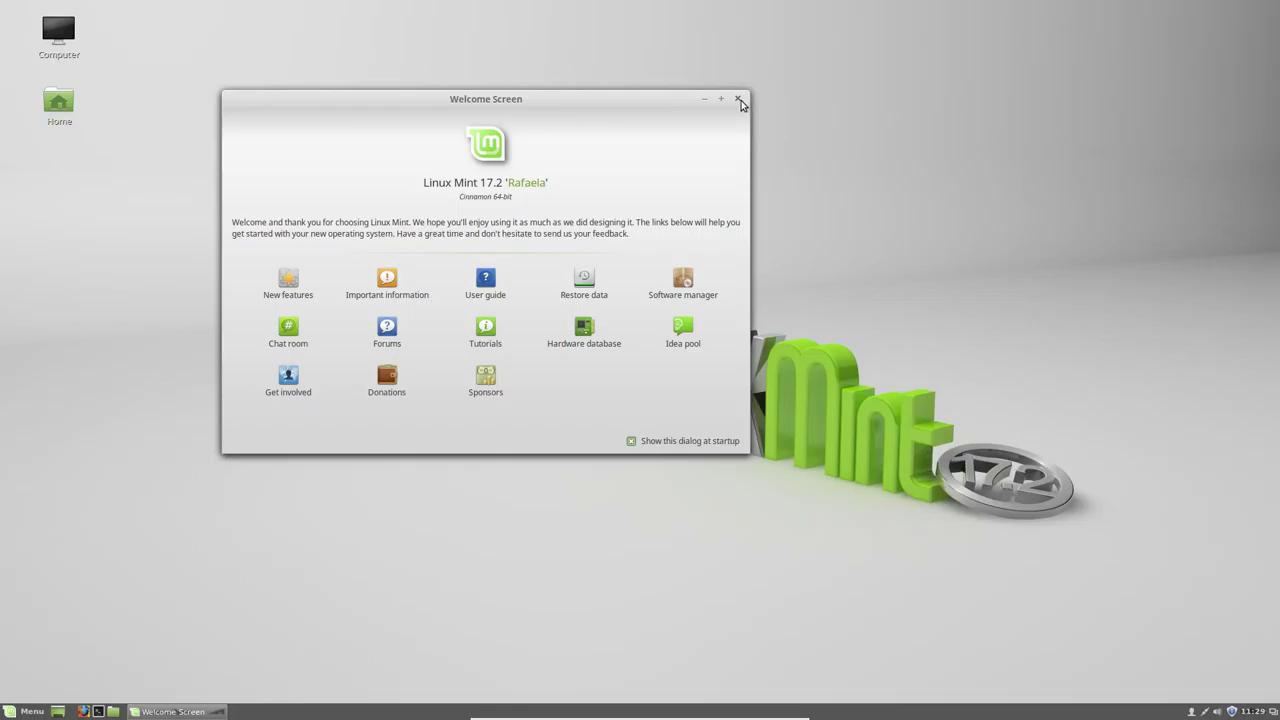
{"action": "left_click", "coordinate": [738, 99]}
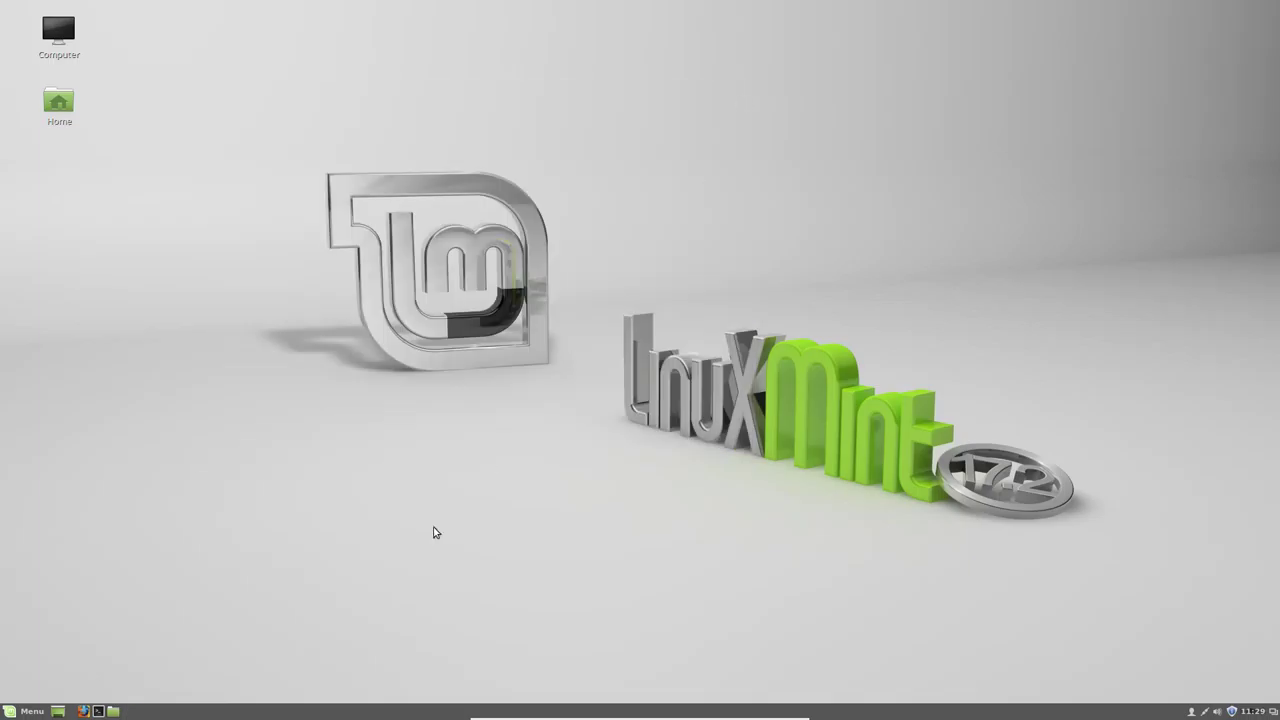
Launch a new Terminal from the taskbar, place it toward the upper left, and open the Menu
{"action": "left_click", "coordinate": [98, 712]}
{"action": "left_click_drag", "start_coordinate": [504, 209], "coordinate": [252, 70]}
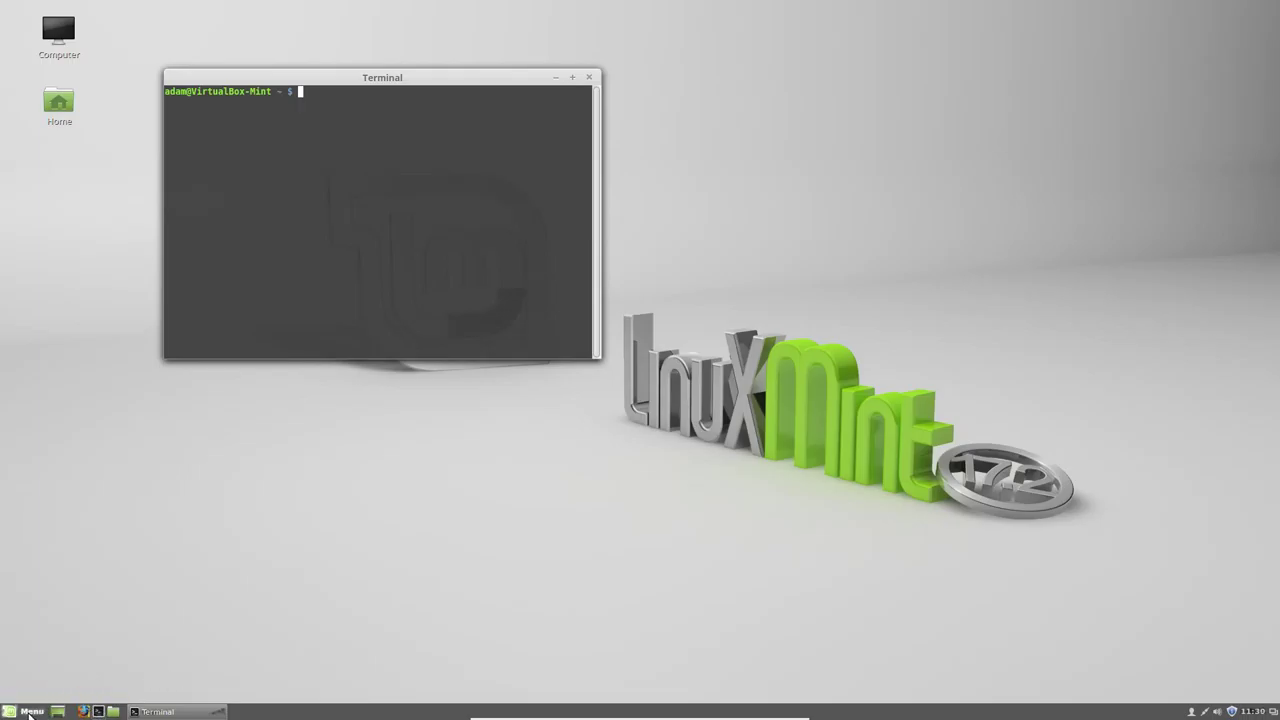
{"action": "left_click", "coordinate": [30, 712]}
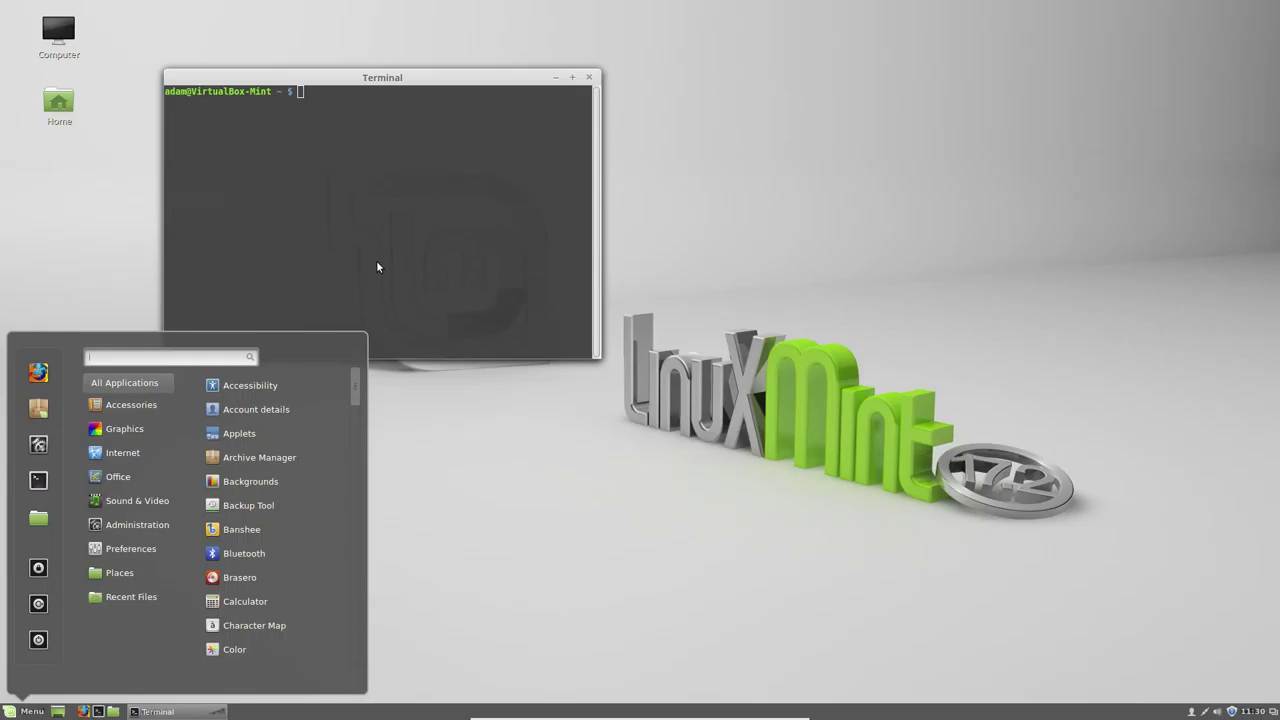
Dismiss the application list and nudge the Terminal window slightly right and down
{"action": "left_click", "coordinate": [377, 264]}
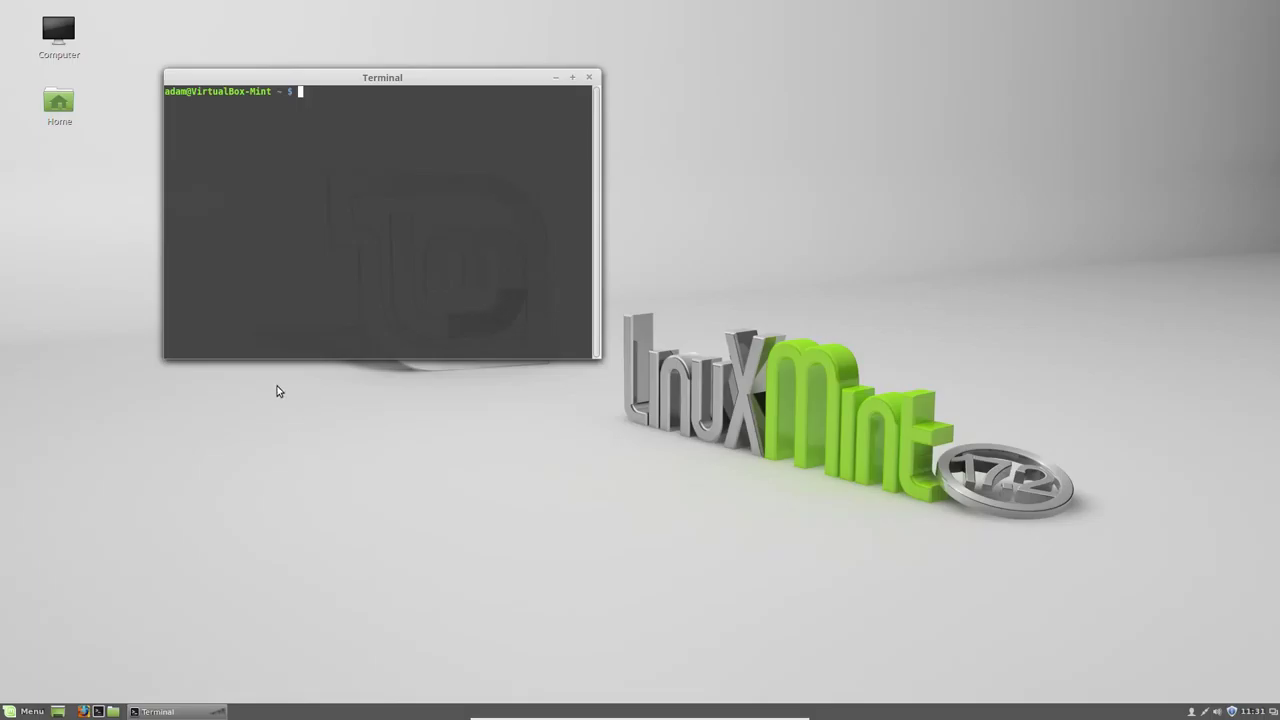
{"action": "left_click_drag", "start_coordinate": [331, 84], "coordinate": [373, 112]}
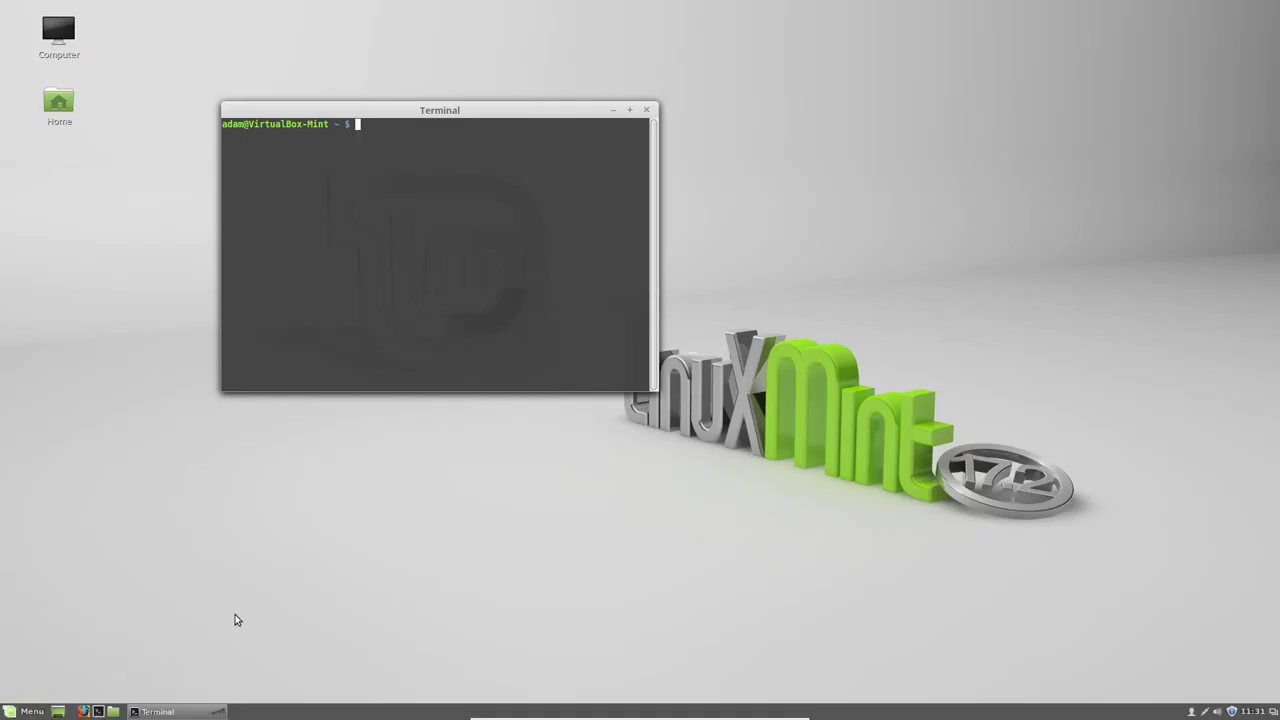
Launch Firefox, then bring the Terminal in front and move it down and to the left
{"action": "left_click", "coordinate": [84, 711]}
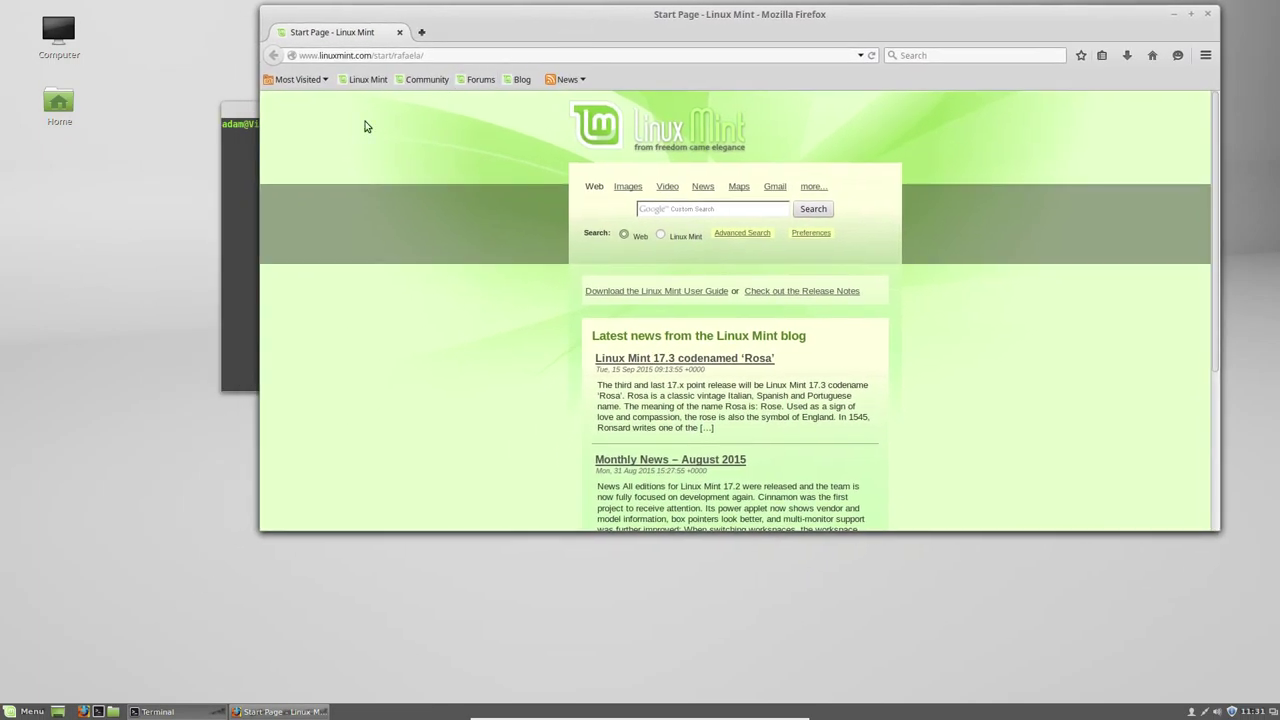
{"action": "left_click", "coordinate": [243, 231]}
{"action": "left_click_drag", "start_coordinate": [334, 110], "coordinate": [140, 265]}
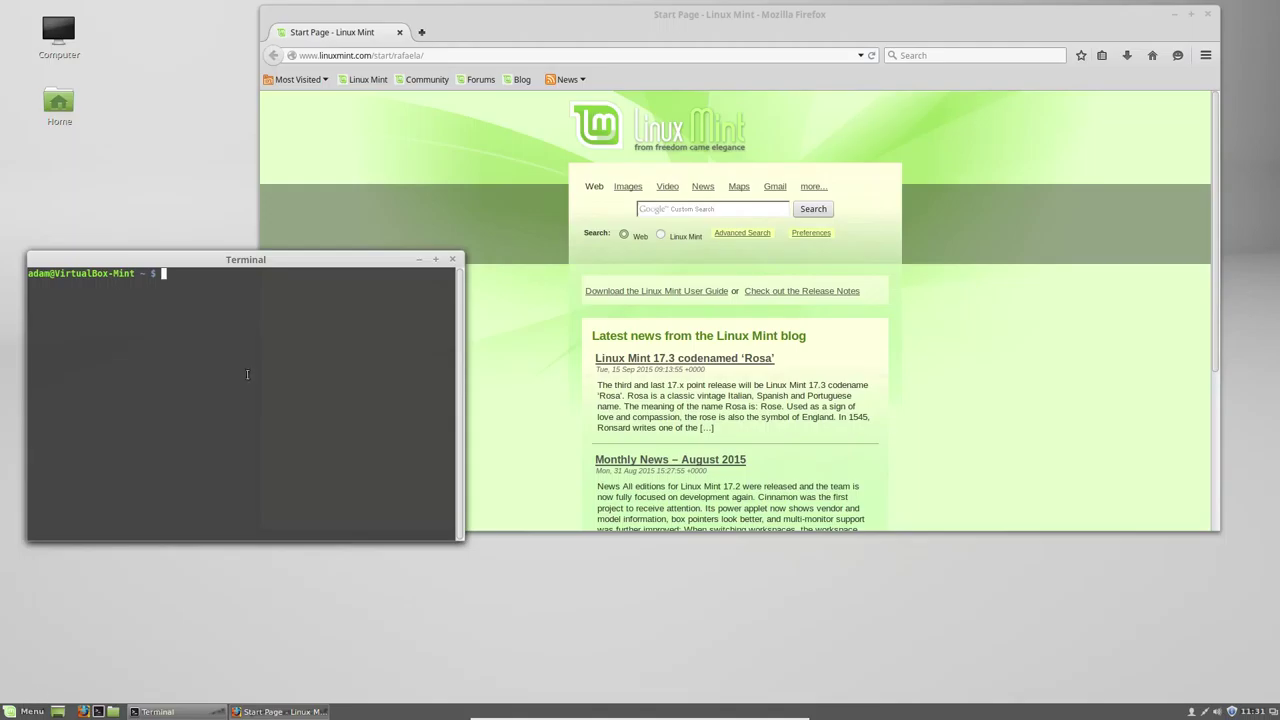
Search the Menu for 'system set' to open System Settings, then move its window down-left
{"action": "left_click", "coordinate": [13, 714]}
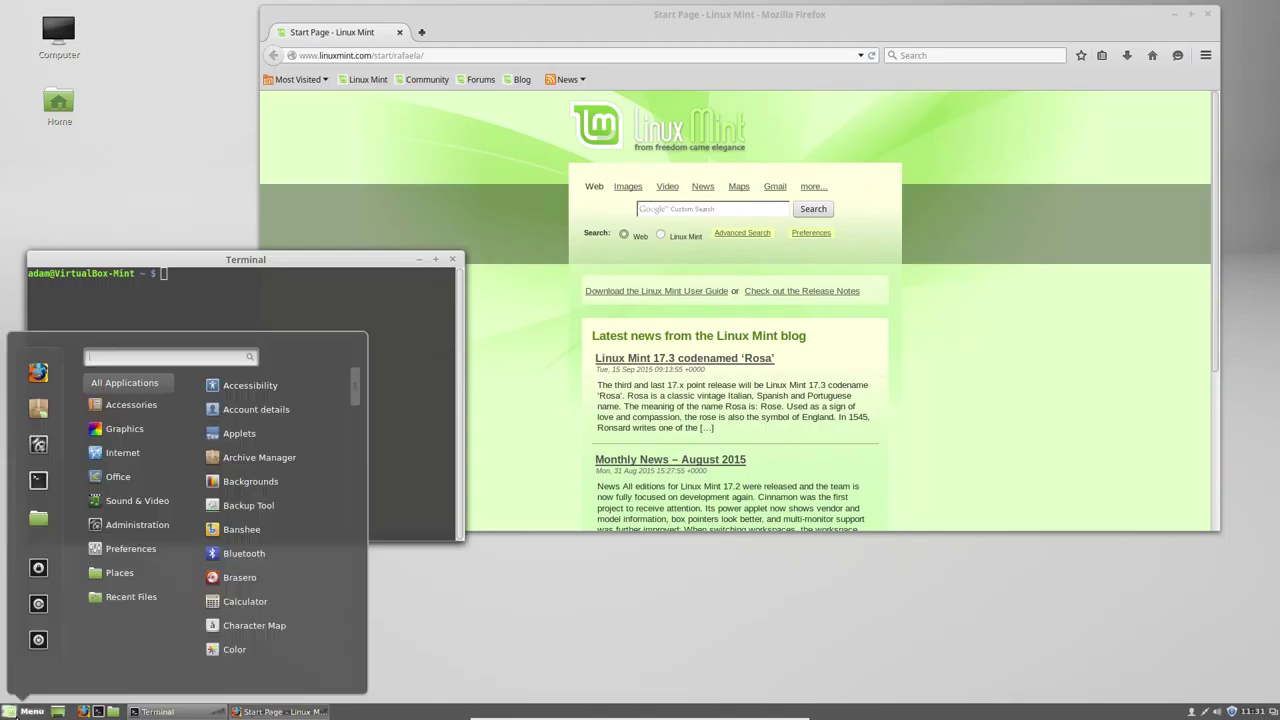
{"action": "type", "text": "s"}
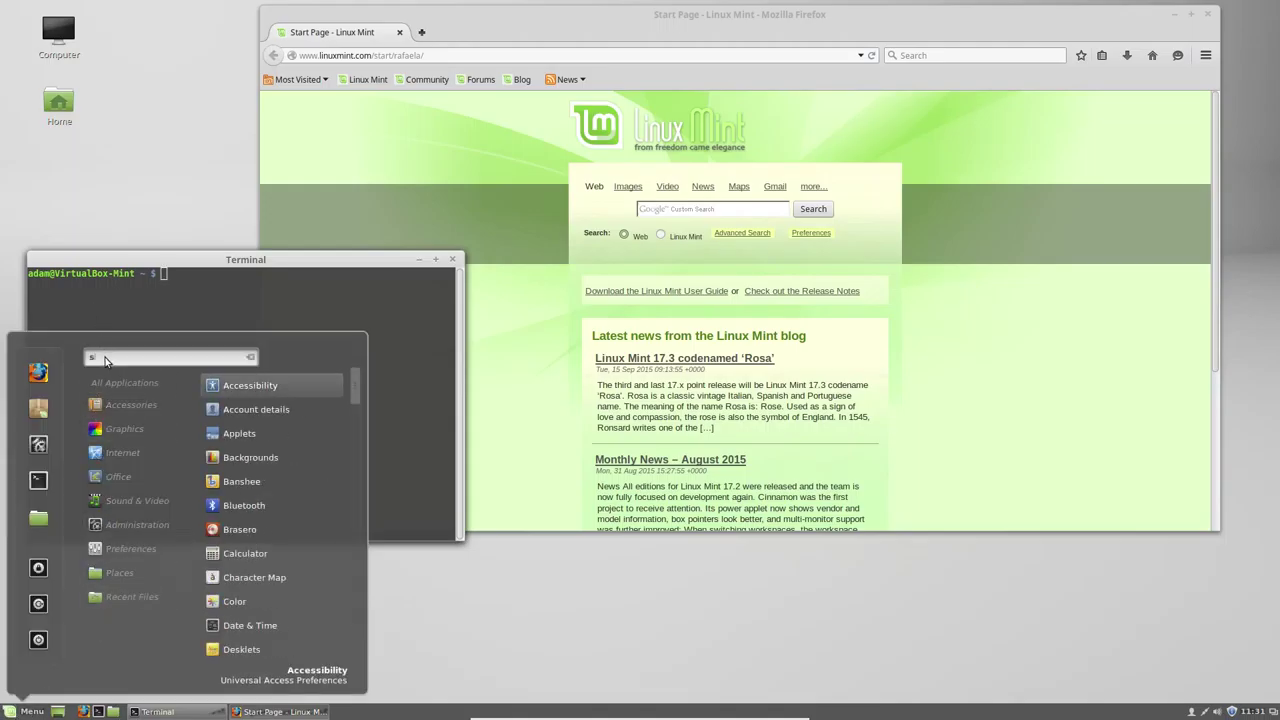
{"action": "type", "text": "etting"}
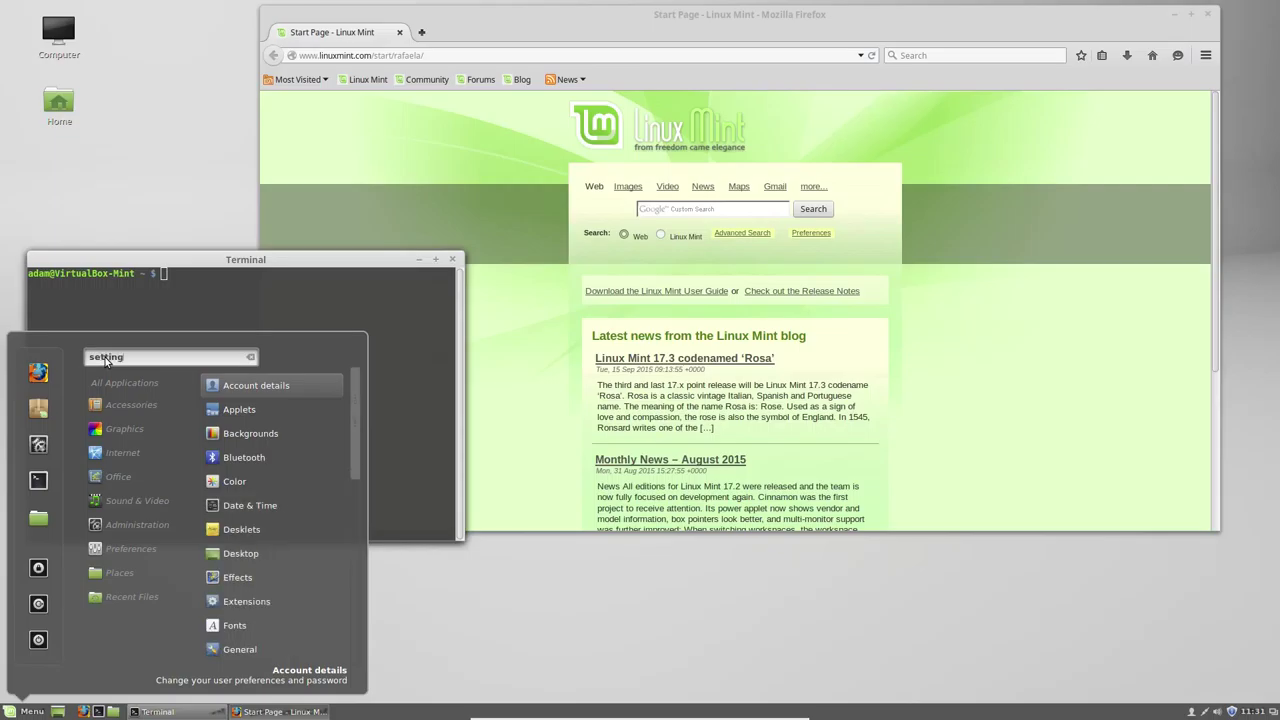
{"action": "type", "text": "s"}
{"action": "key", "text": "BackSpace"}
{"action": "key", "text": "BackSpace"}
{"action": "key", "text": "BackSpace"}
{"action": "key", "text": "BackSpace"}
{"action": "key", "text": "BackSpace"}
{"action": "key", "text": "BackSpace"}
{"action": "key", "text": "BackSpace"}
{"action": "key", "text": "BackSpace"}
{"action": "type", "text": "sys"}
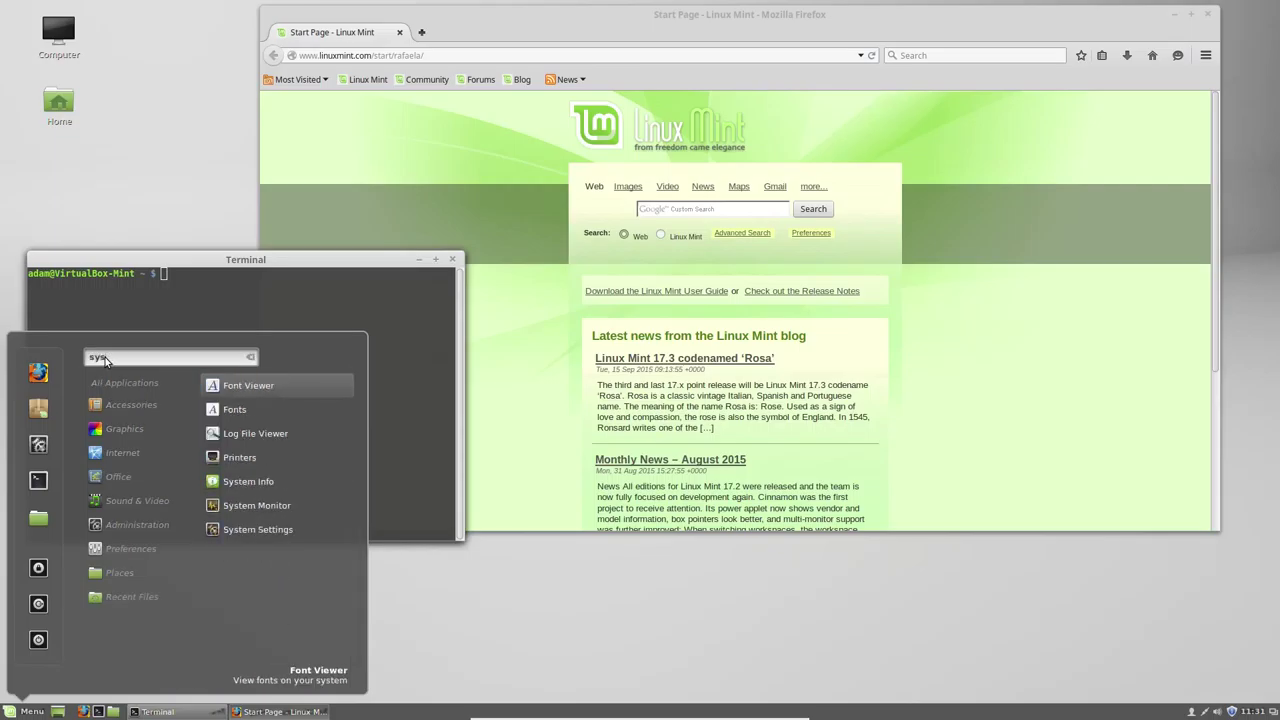
{"action": "type", "text": "tem set"}
{"action": "key", "text": "Return"}
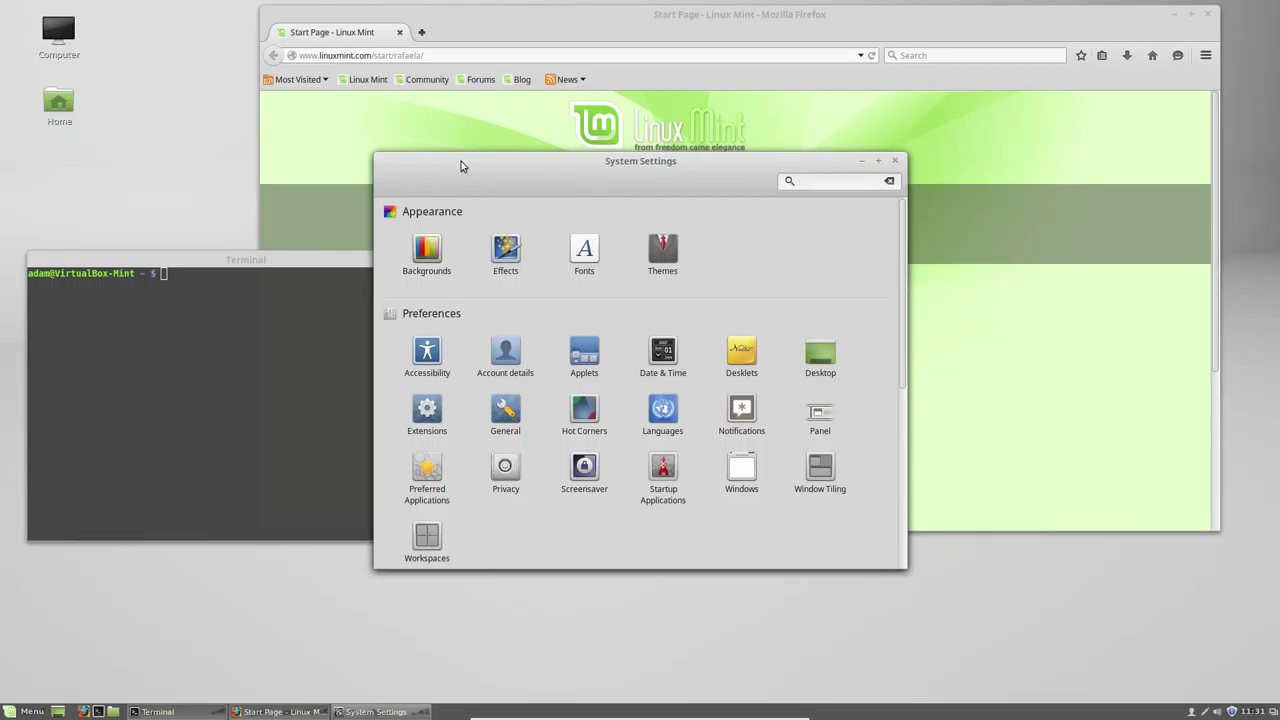
{"action": "left_click_drag", "start_coordinate": [461, 161], "coordinate": [373, 260]}
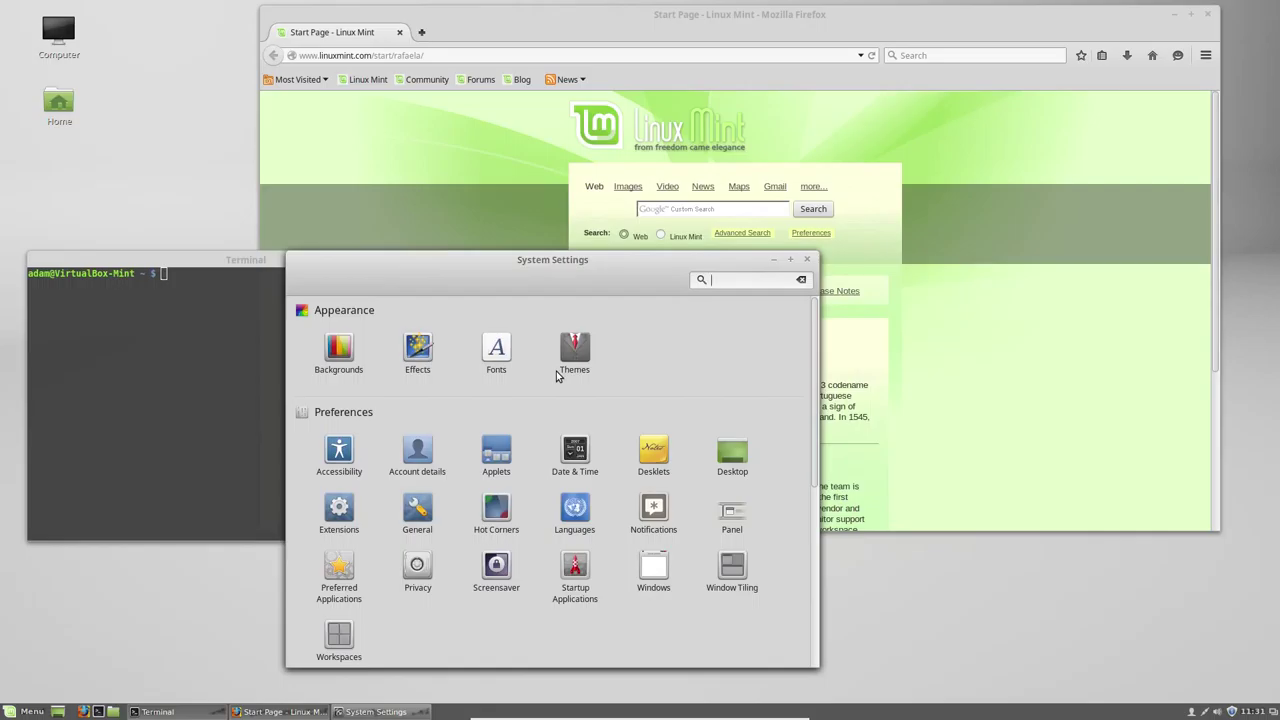
Browse the Backgrounds settings, return to the overview, and open the Effects page
{"action": "left_click", "coordinate": [340, 352]}
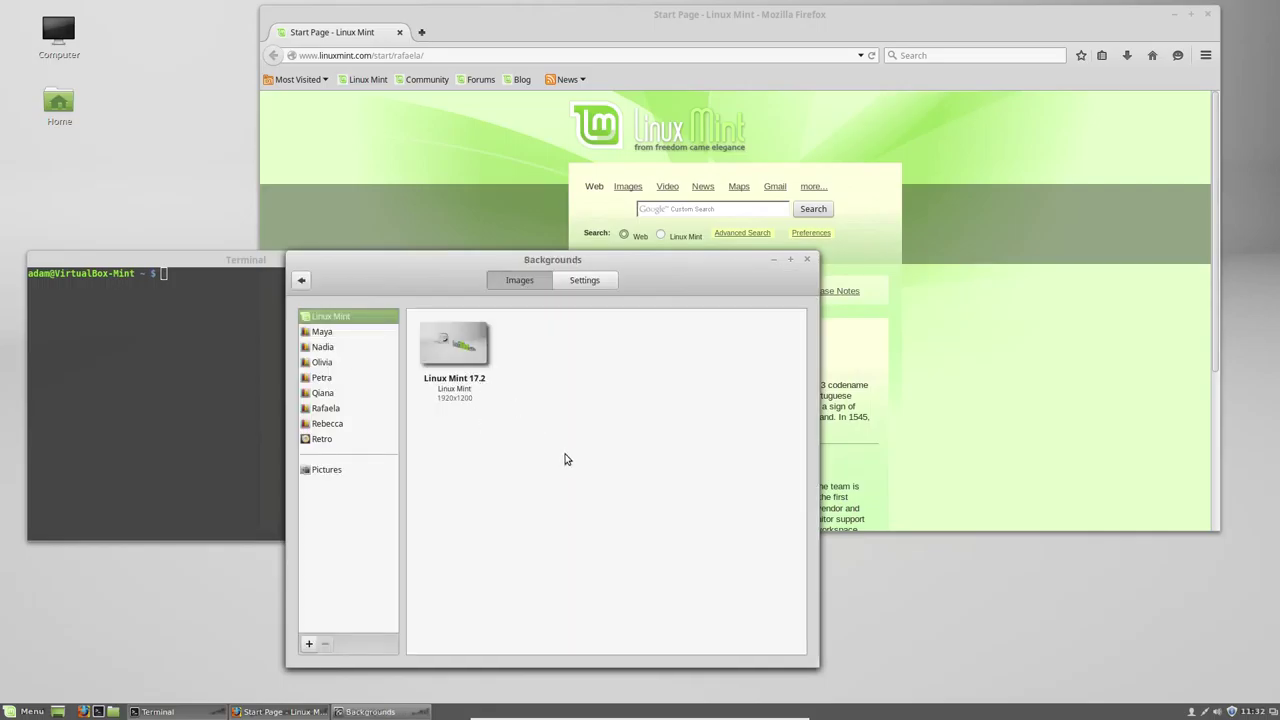
{"action": "left_click", "coordinate": [302, 280]}
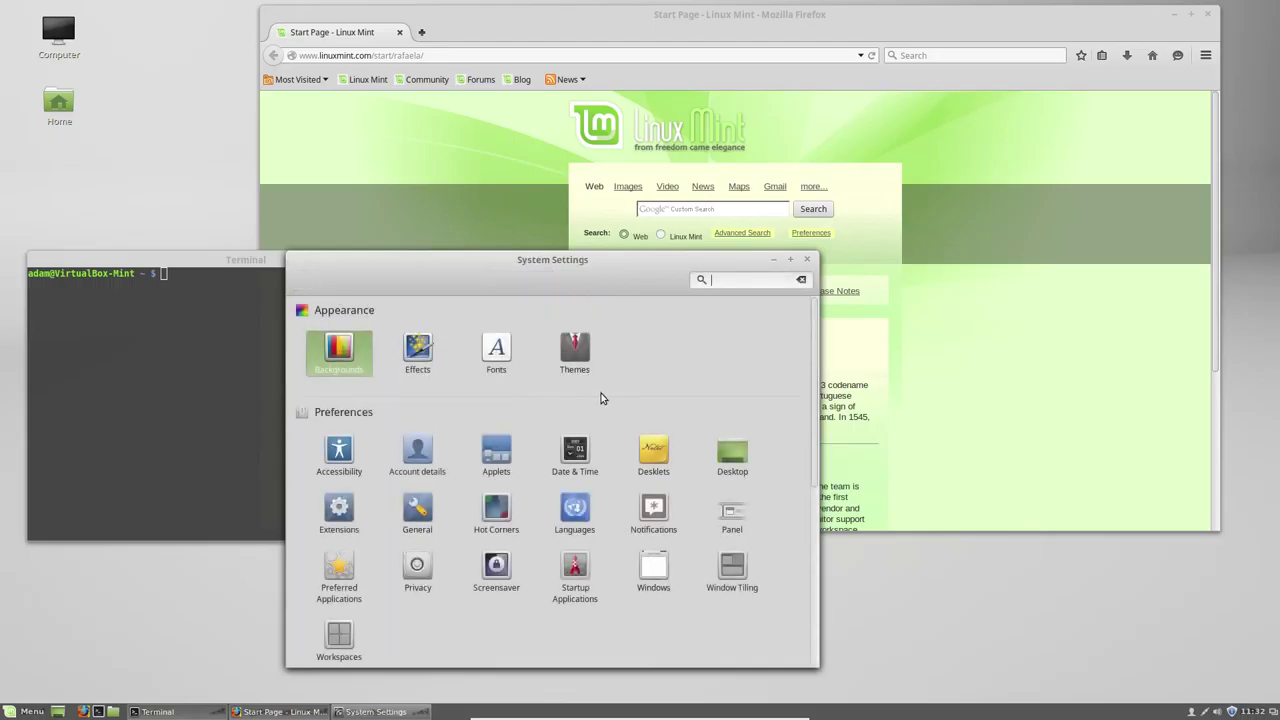
{"action": "left_click_drag", "start_coordinate": [817, 402], "coordinate": [811, 347]}
{"action": "left_click", "coordinate": [425, 348]}
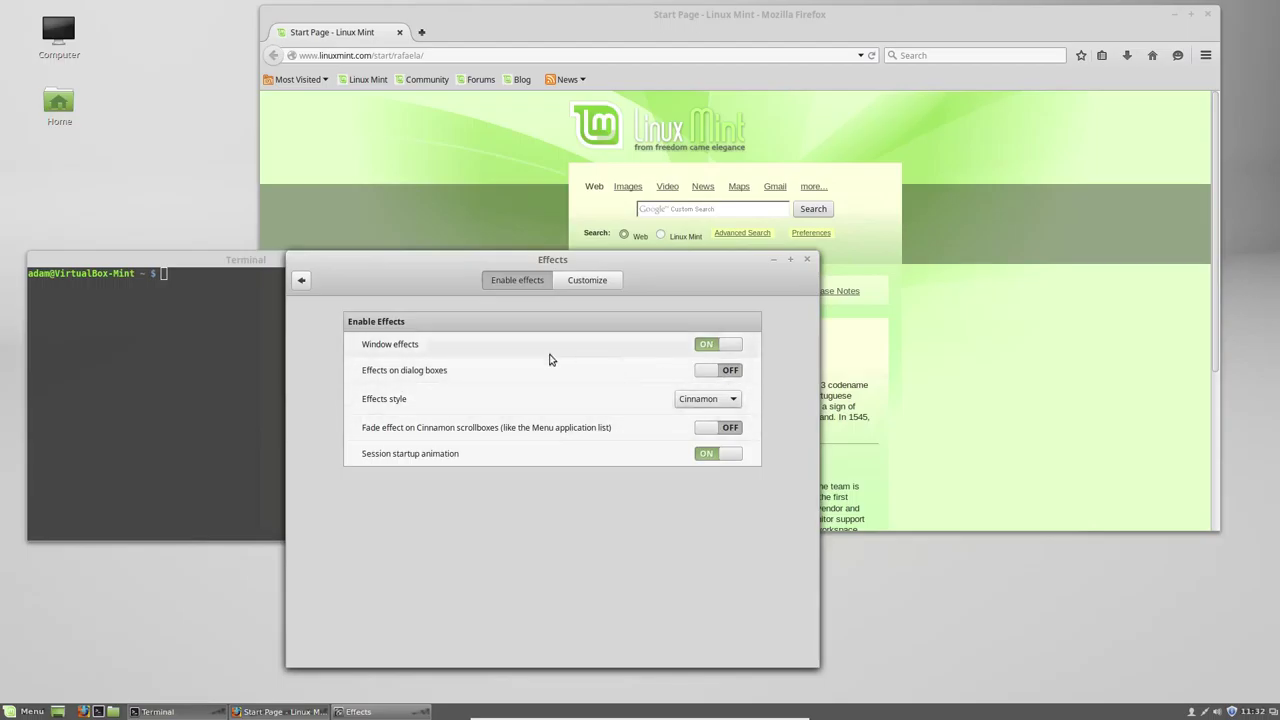
Toggle Window effects off and back on, then return to the System Settings overview
{"action": "left_click", "coordinate": [718, 346]}
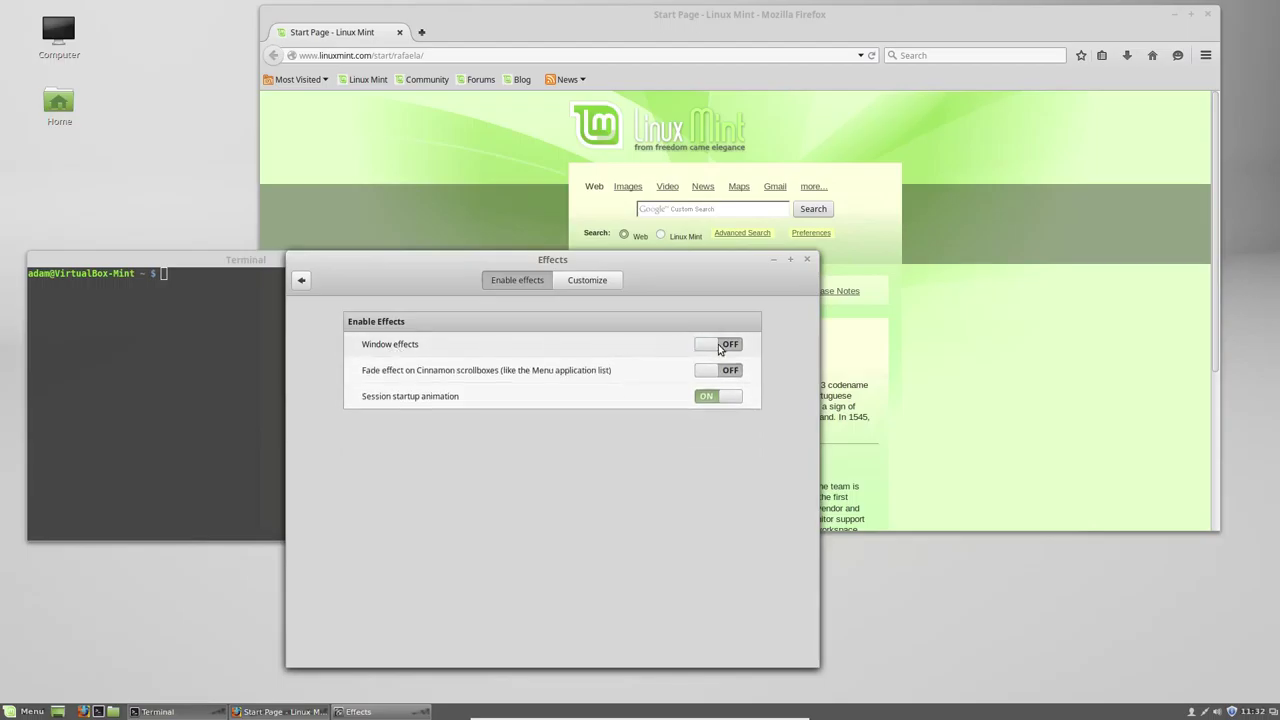
{"action": "left_click", "coordinate": [718, 346]}
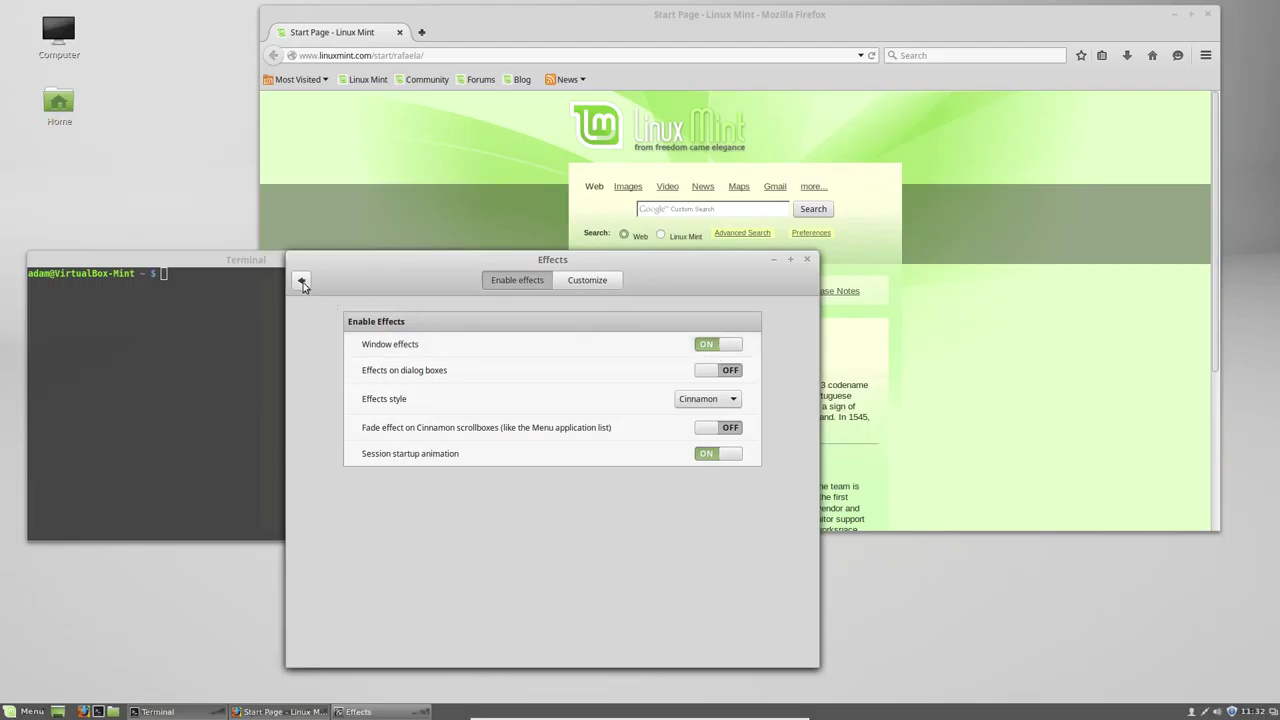
{"action": "left_click", "coordinate": [302, 282]}
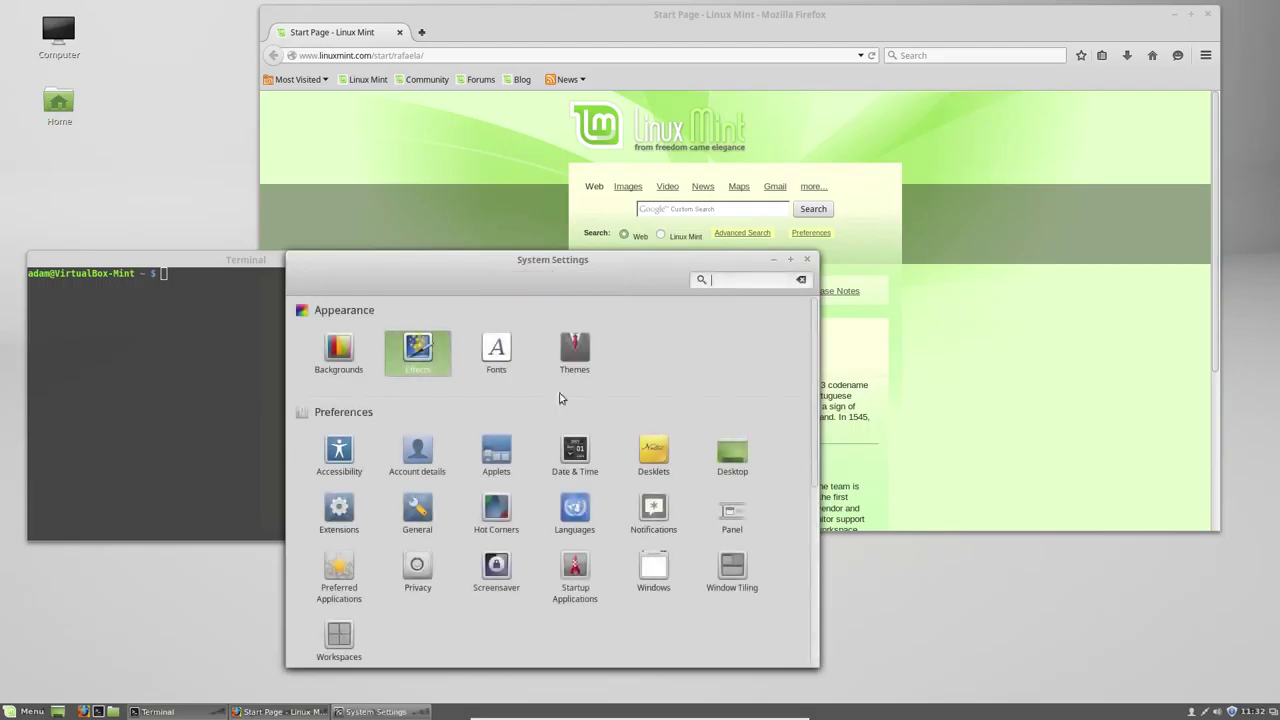
{"action": "left_click", "coordinate": [506, 348]}
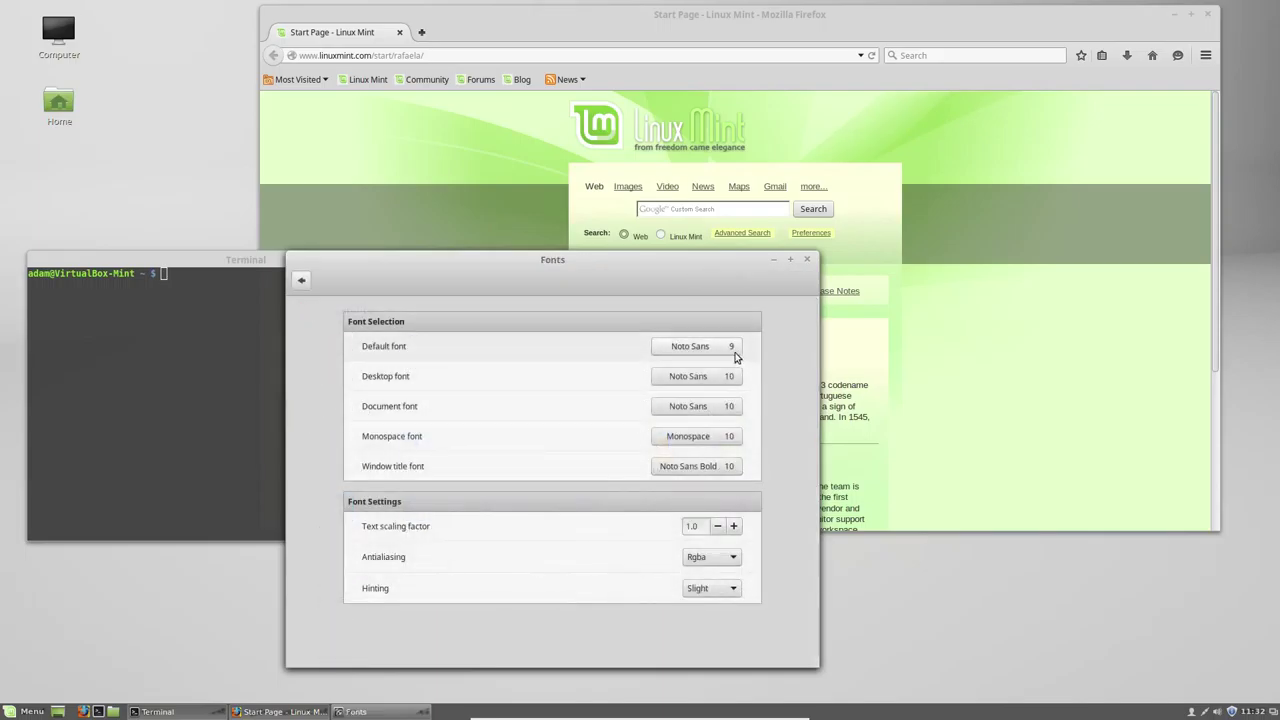
{"action": "left_click", "coordinate": [301, 280]}
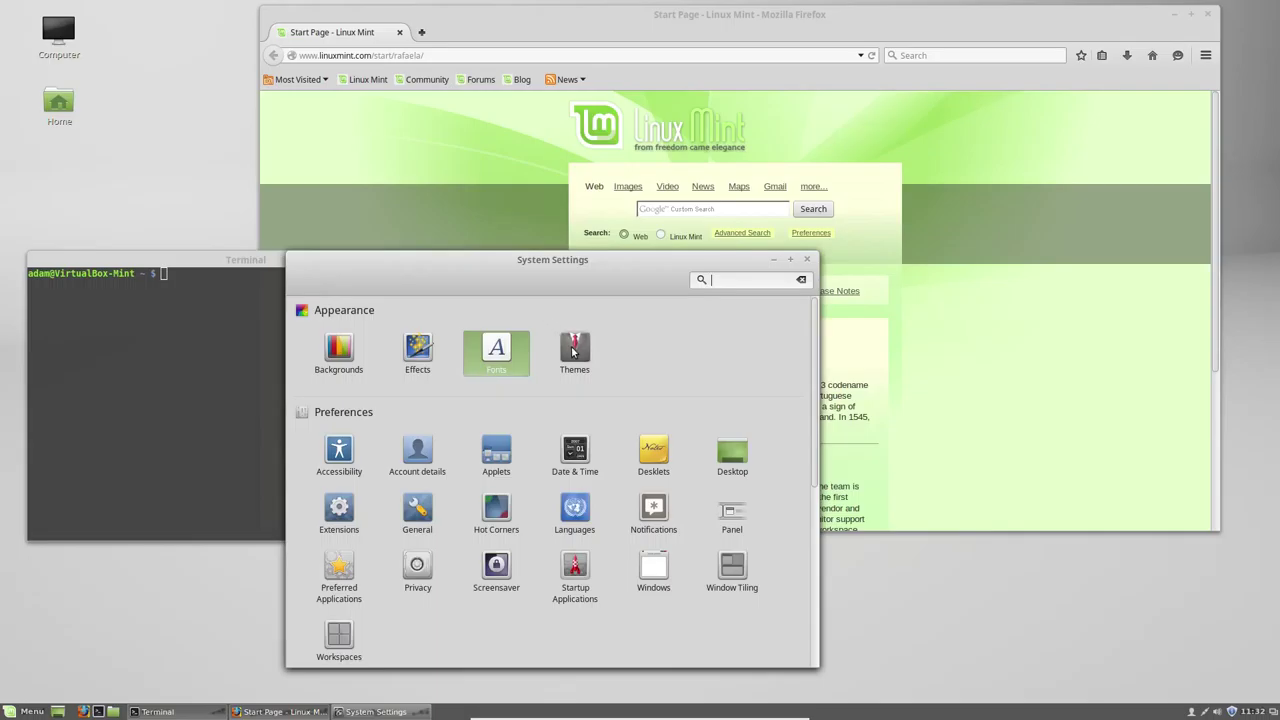
{"action": "left_click", "coordinate": [574, 348]}
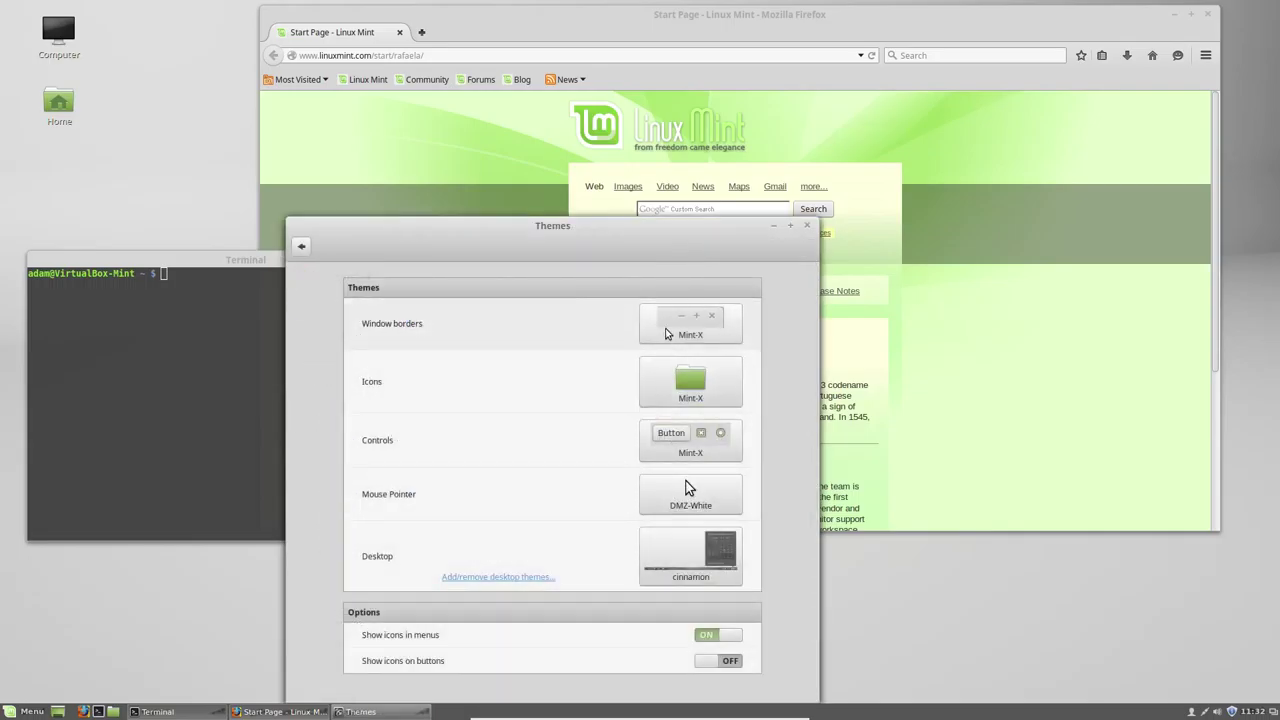
{"action": "left_click", "coordinate": [668, 333]}
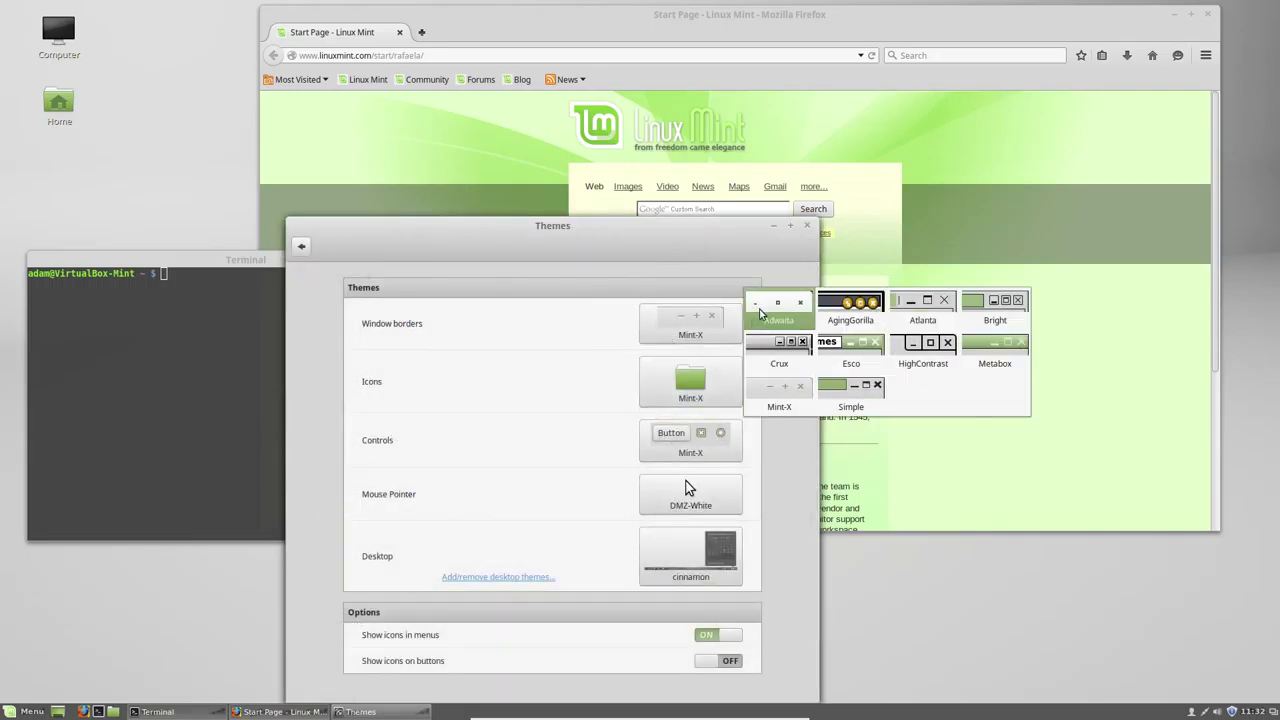
{"action": "left_click", "coordinate": [606, 489]}
{"action": "left_click", "coordinate": [297, 248]}
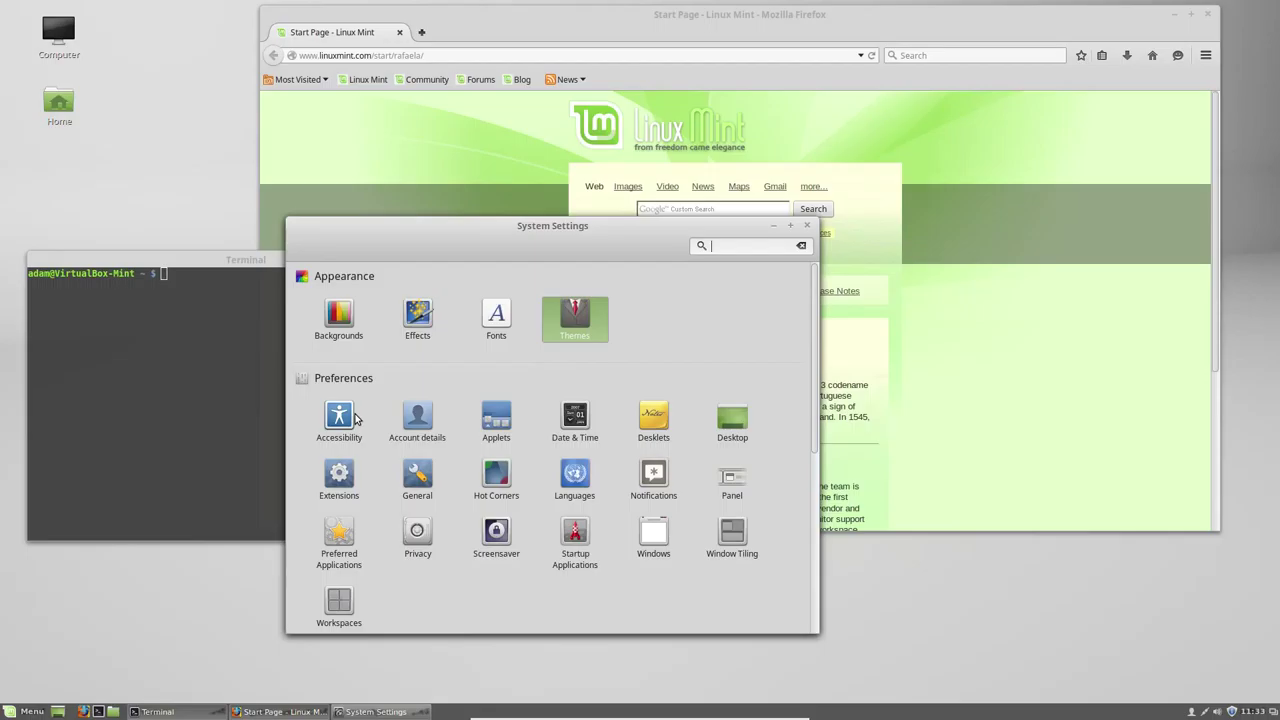
{"action": "left_click_drag", "start_coordinate": [474, 231], "coordinate": [482, 266]}
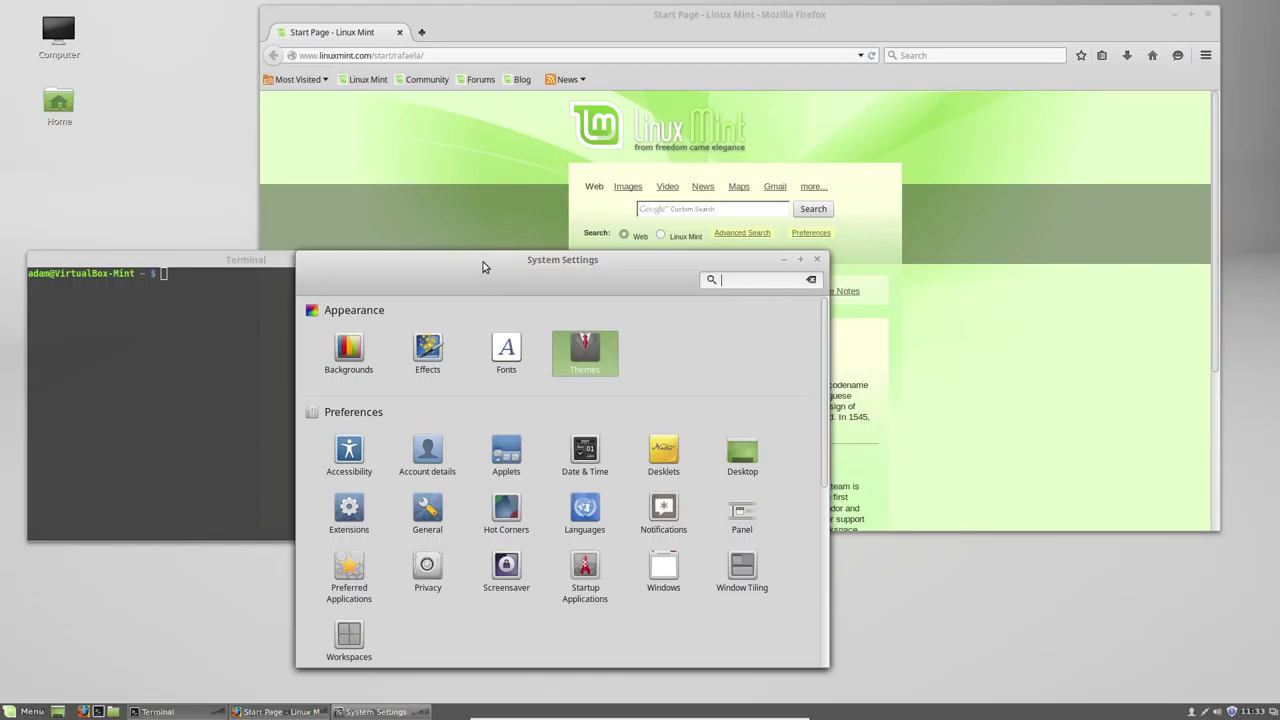
Set the bottom-right hot corner to Show all workspaces, keeping top-right on Show all windows
{"action": "left_click", "coordinate": [507, 512]}
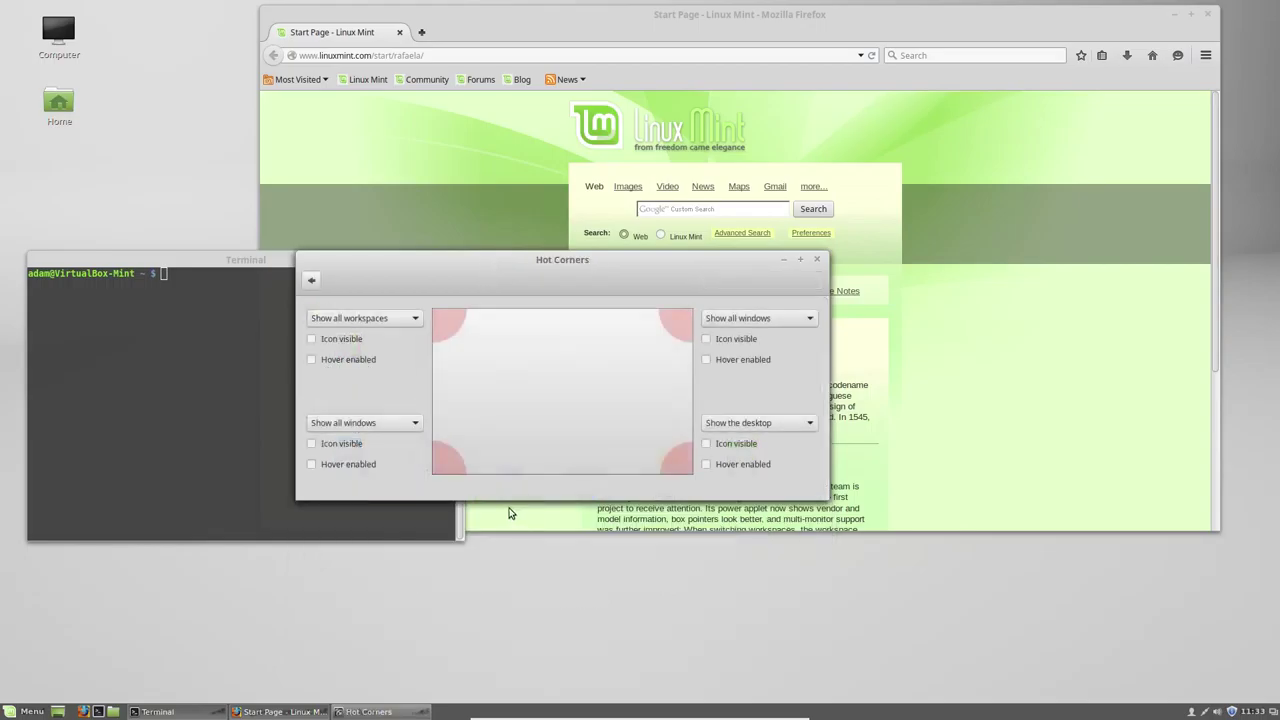
{"action": "left_click", "coordinate": [736, 425]}
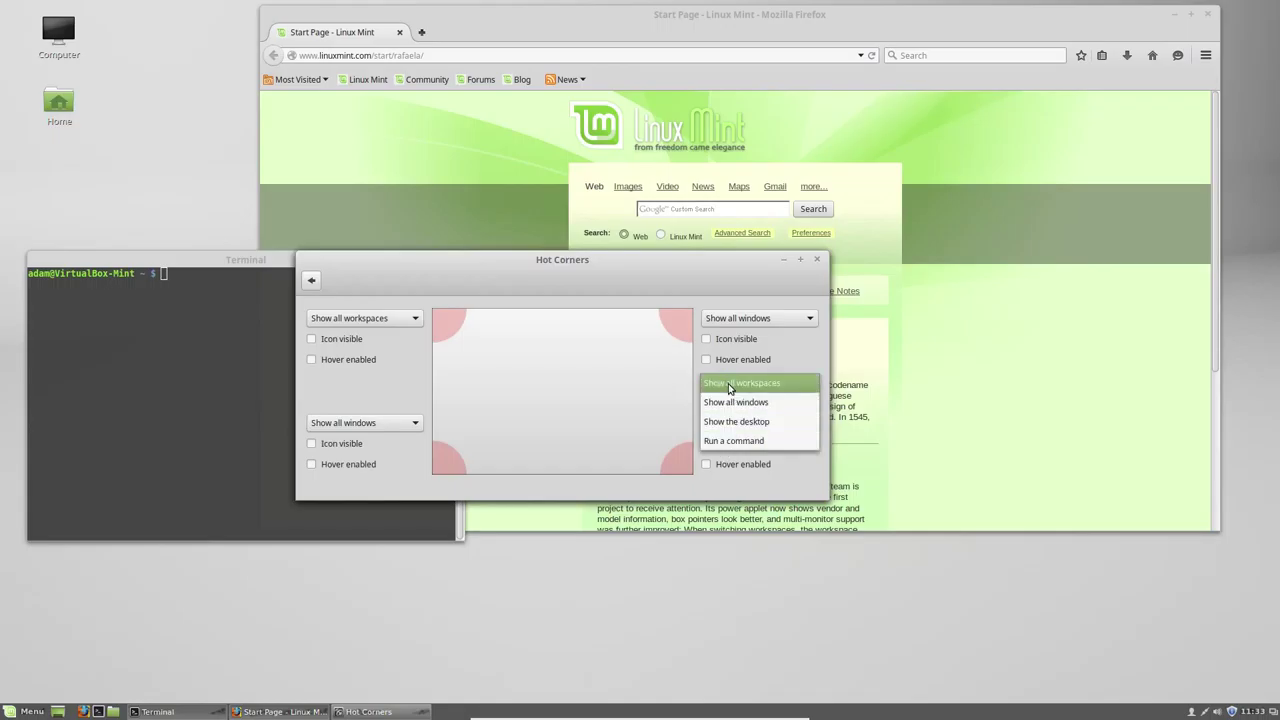
{"action": "left_click", "coordinate": [729, 387]}
{"action": "left_click", "coordinate": [735, 318]}
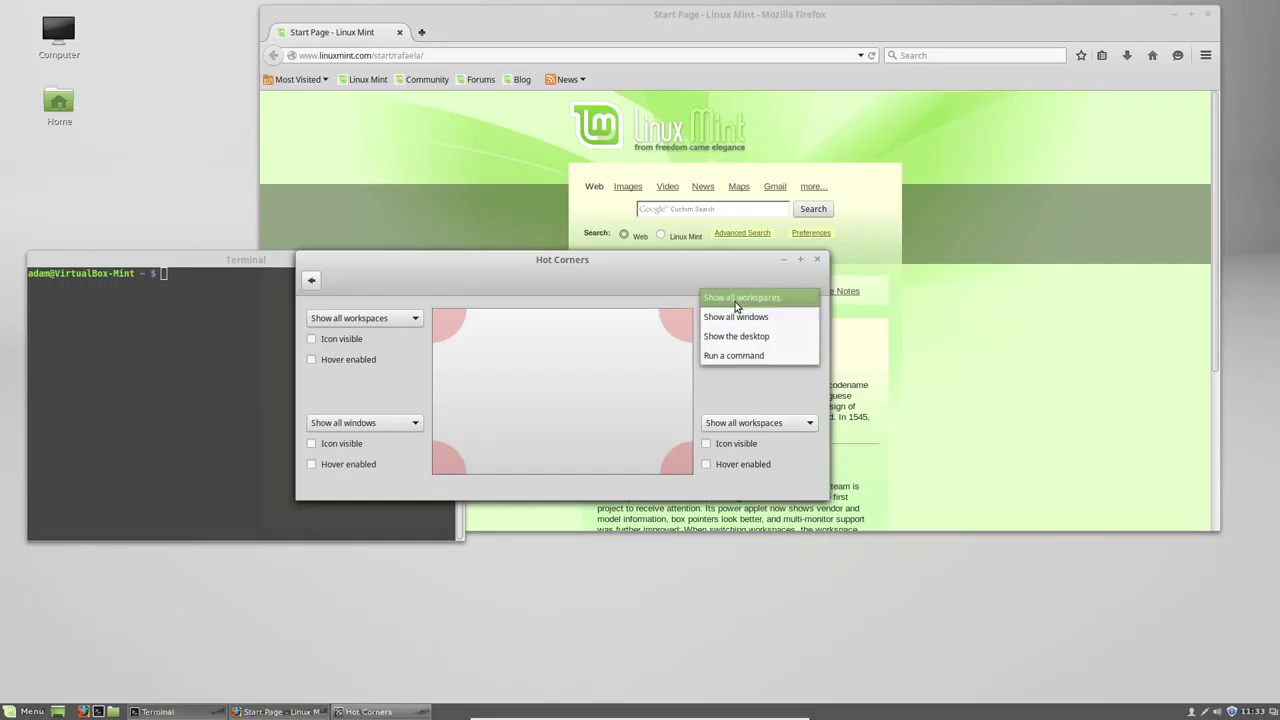
{"action": "left_click", "coordinate": [745, 317]}
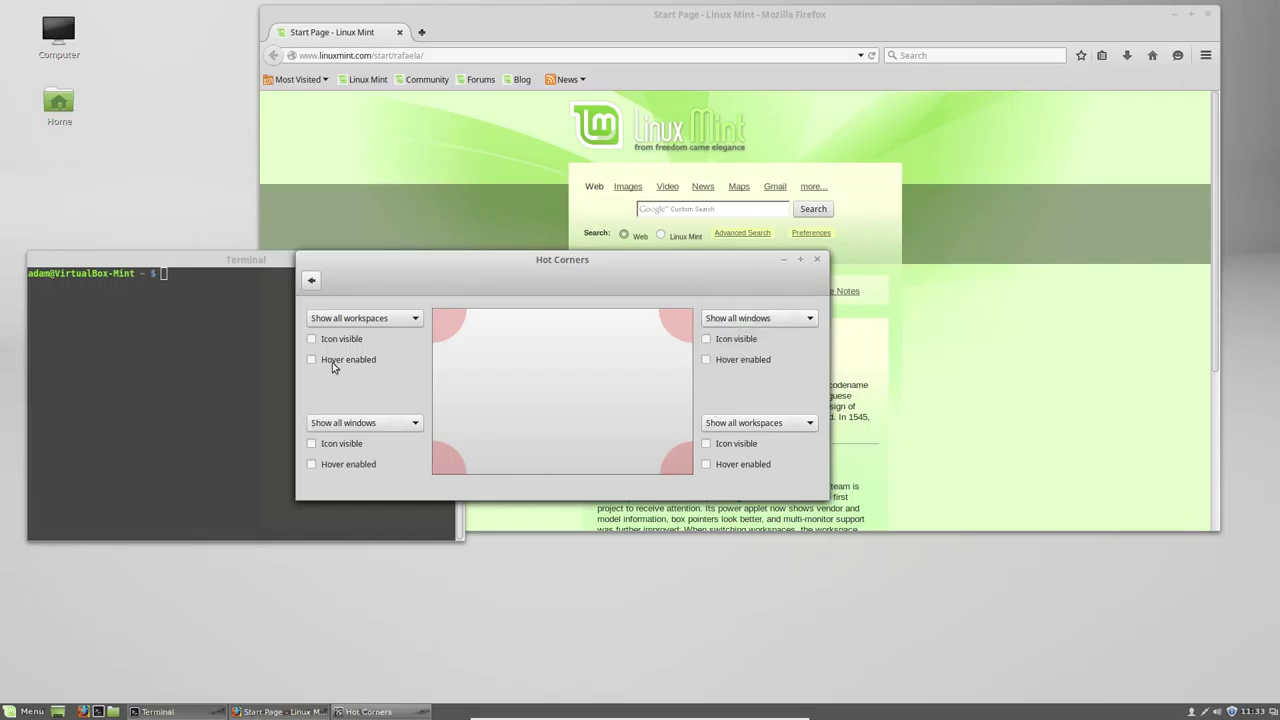
{"action": "left_click", "coordinate": [311, 280]}
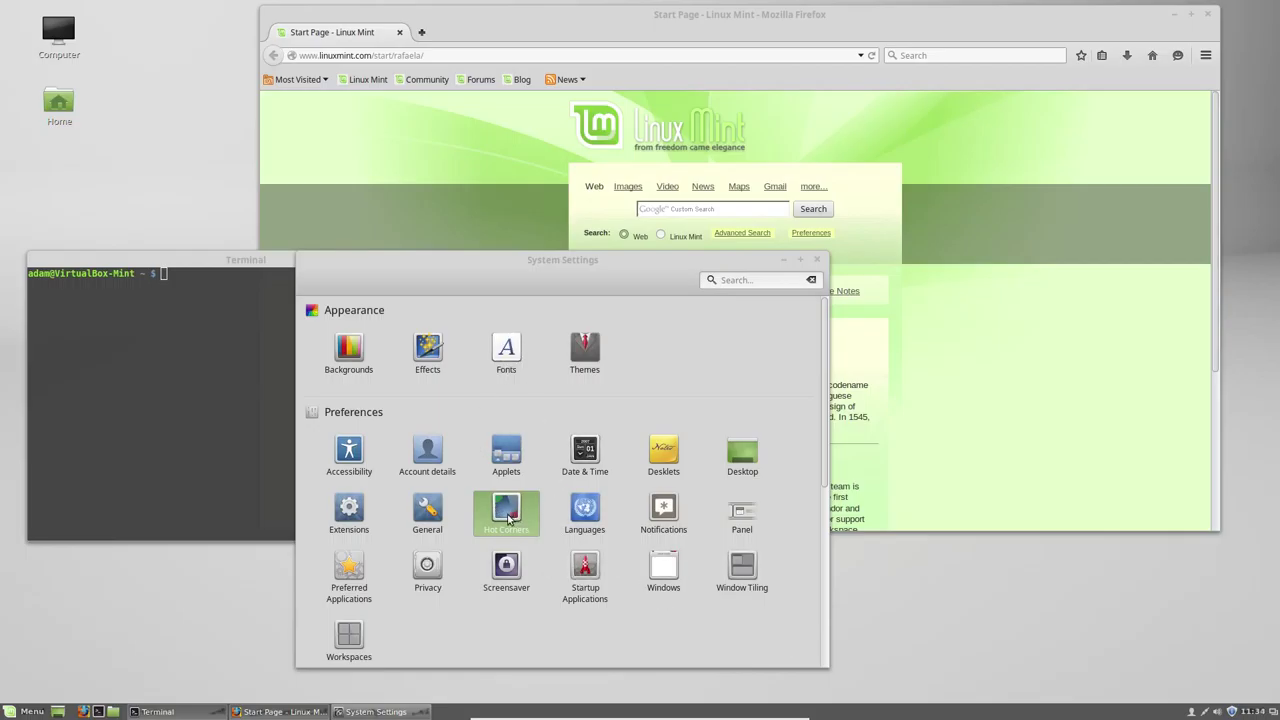
Enable hover on the bottom-right and top-right hot corners
{"action": "left_click", "coordinate": [507, 515]}
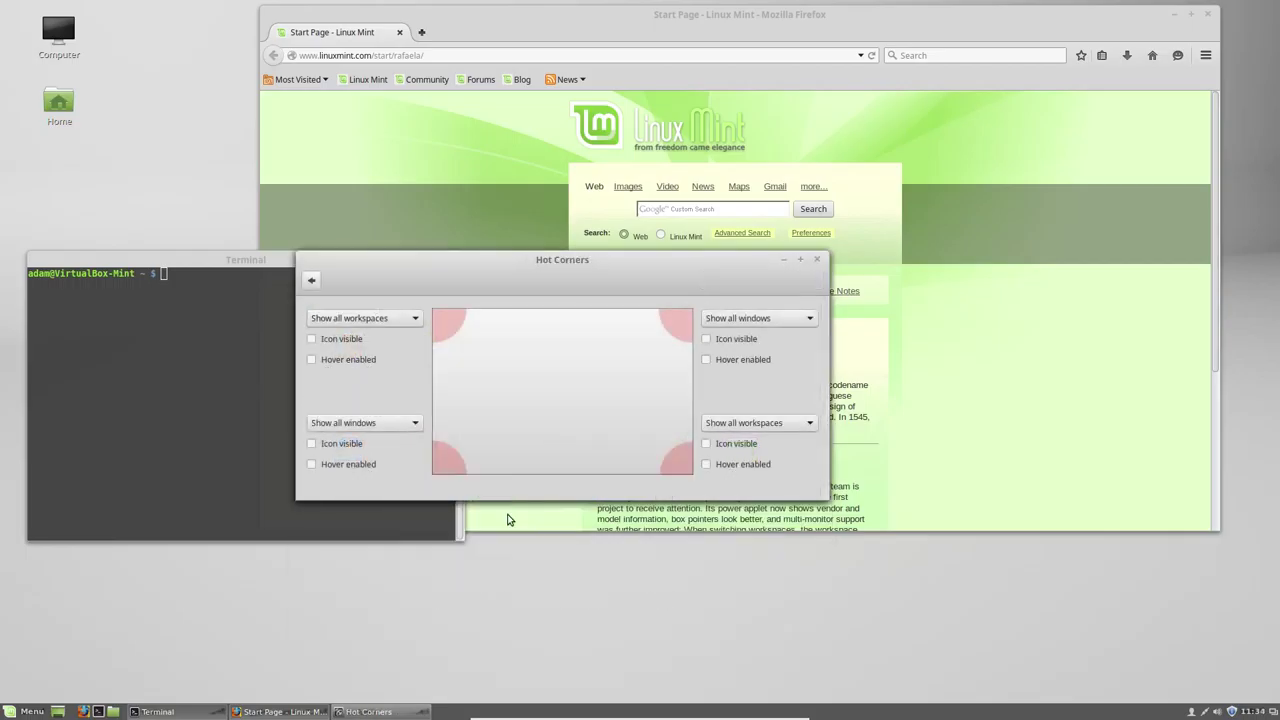
{"action": "left_click", "coordinate": [708, 466]}
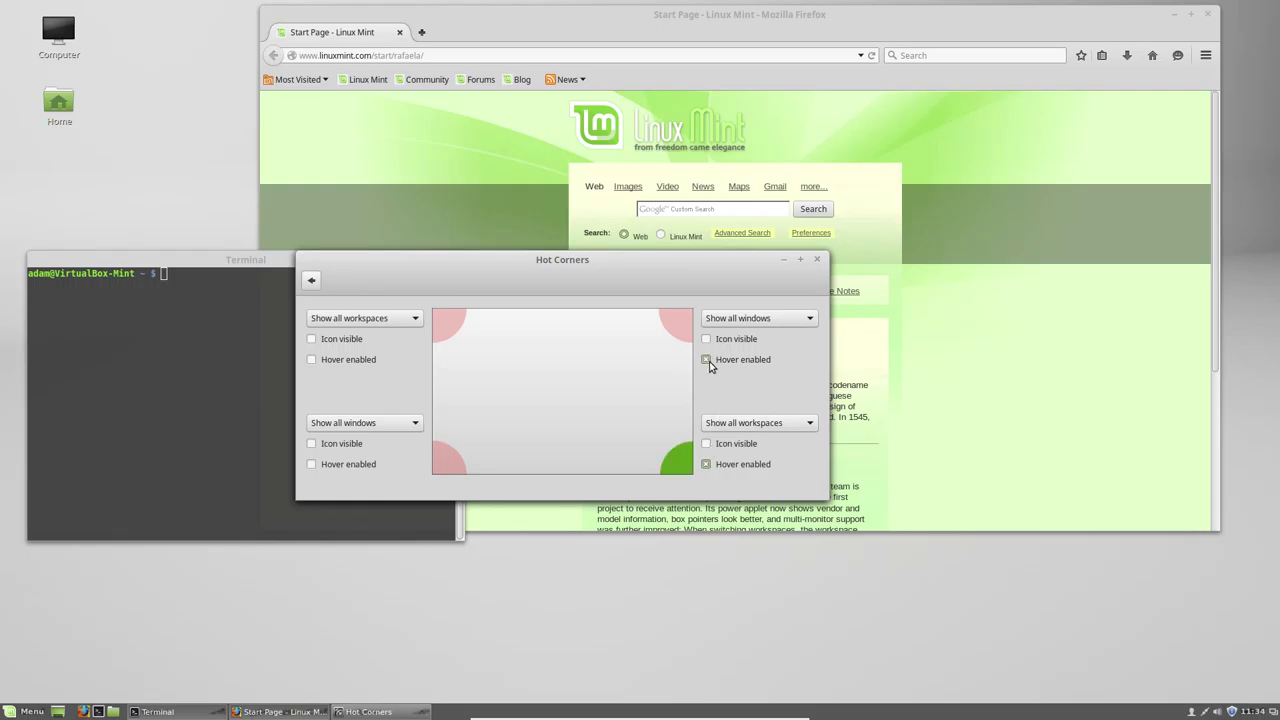
{"action": "left_click", "coordinate": [707, 360]}
Test both right-hand hot corners, then move the settings window down-right and go back to the overview
{"action": "mouse_move", "coordinate": [1279, 0]}
{"action": "left_click", "coordinate": [828, 450]}
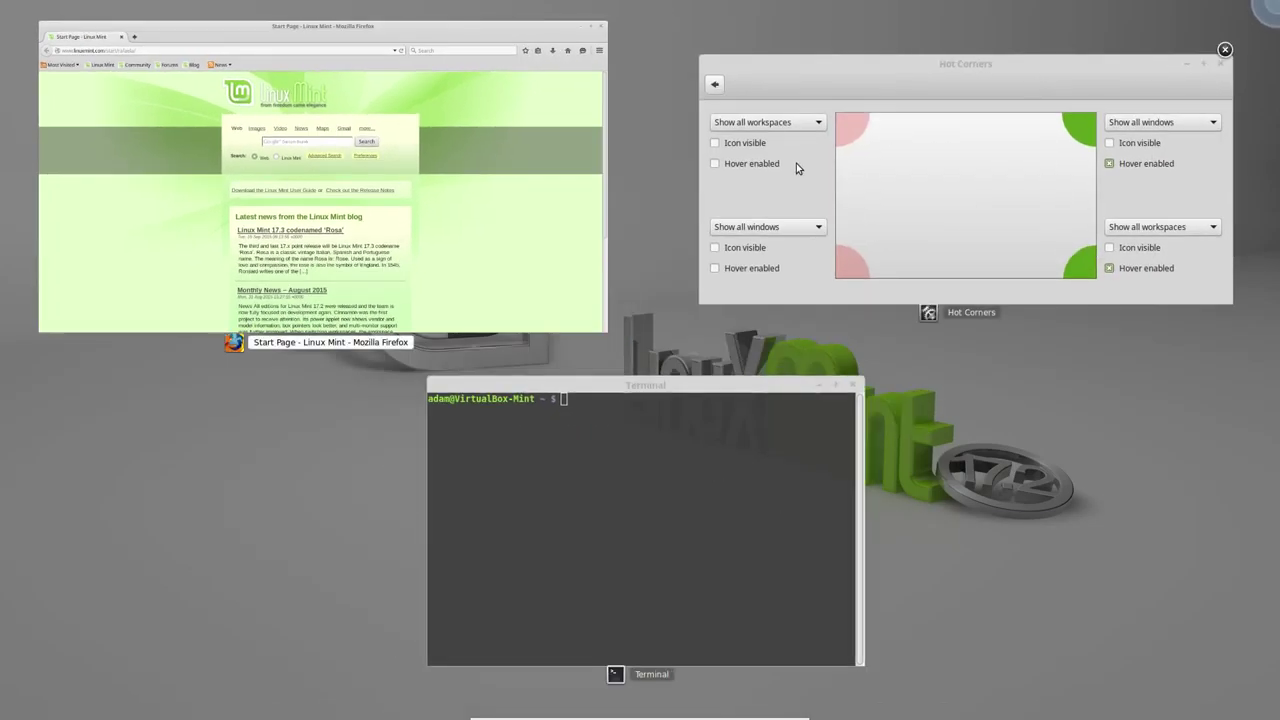
{"action": "left_click", "coordinate": [810, 170]}
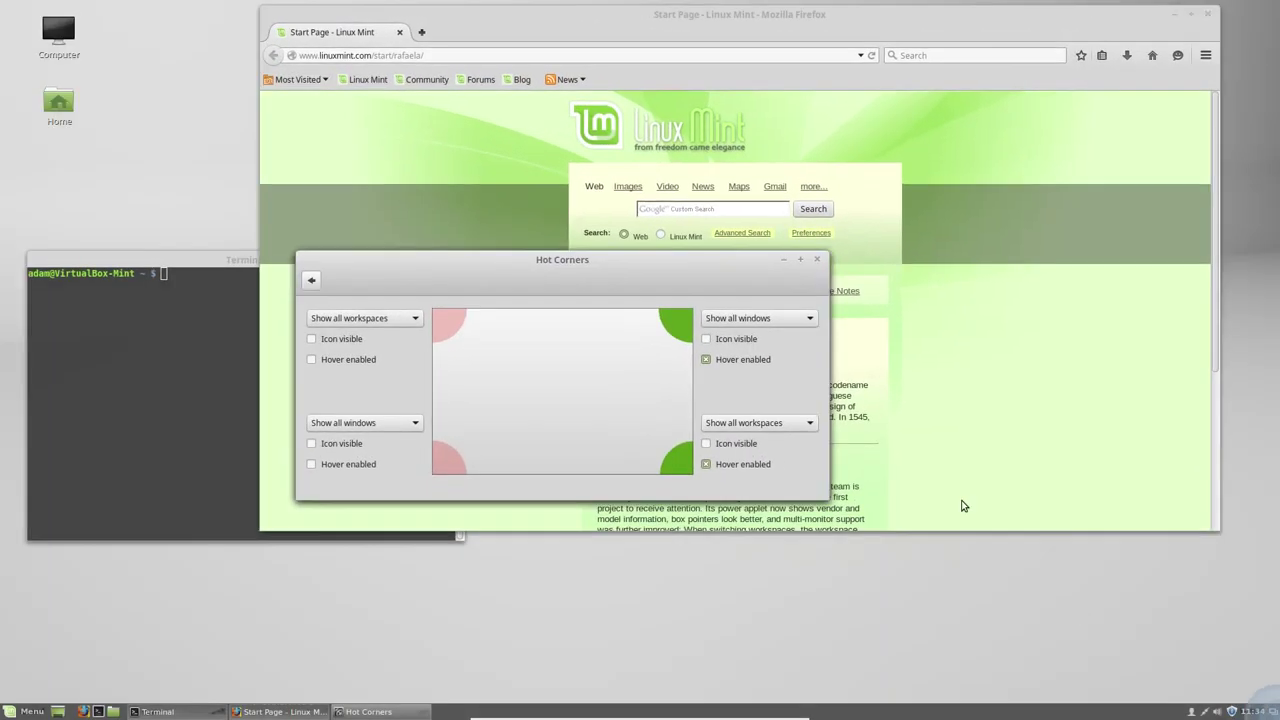
{"action": "mouse_move", "coordinate": [1277, 717]}
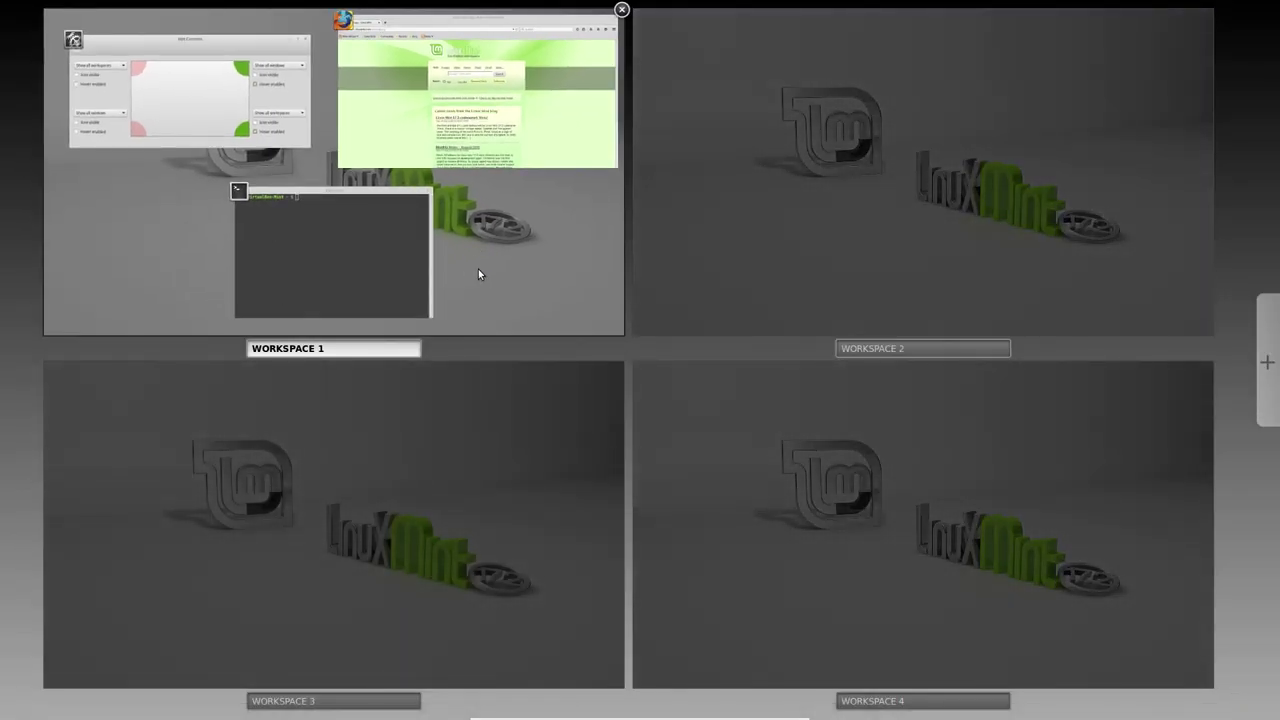
{"action": "left_click", "coordinate": [478, 269]}
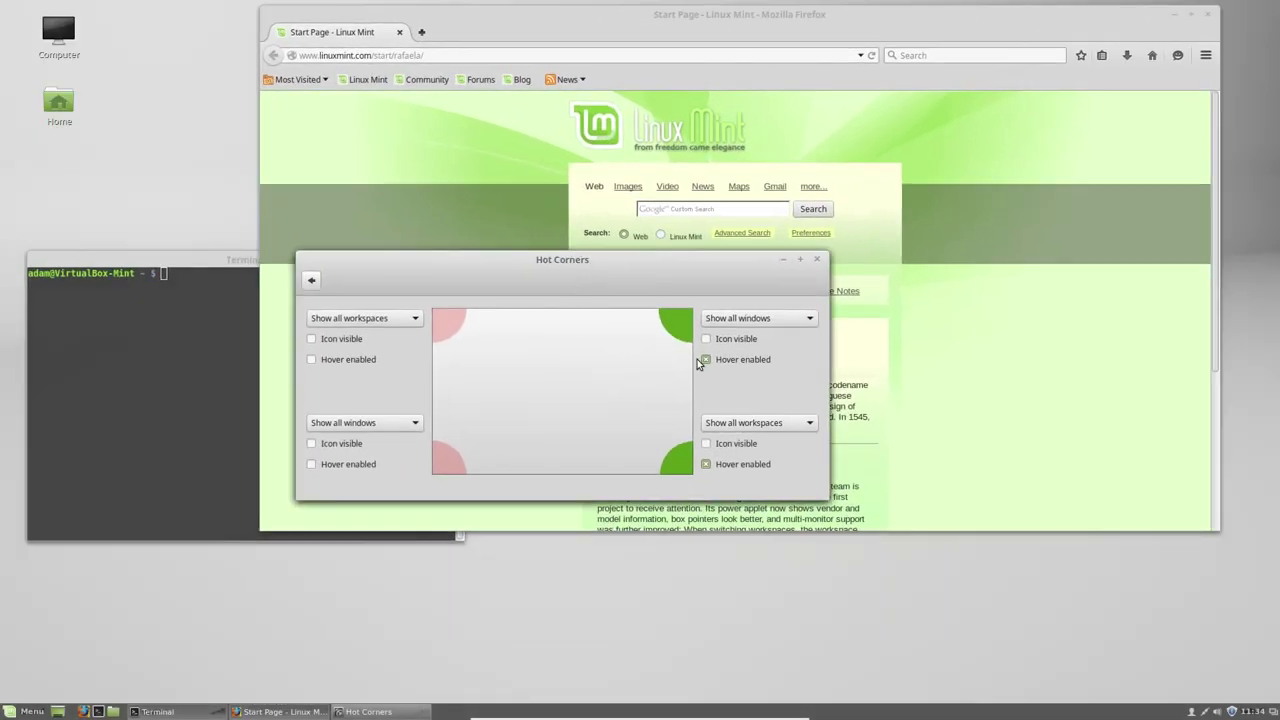
{"action": "left_click_drag", "start_coordinate": [555, 279], "coordinate": [572, 374]}
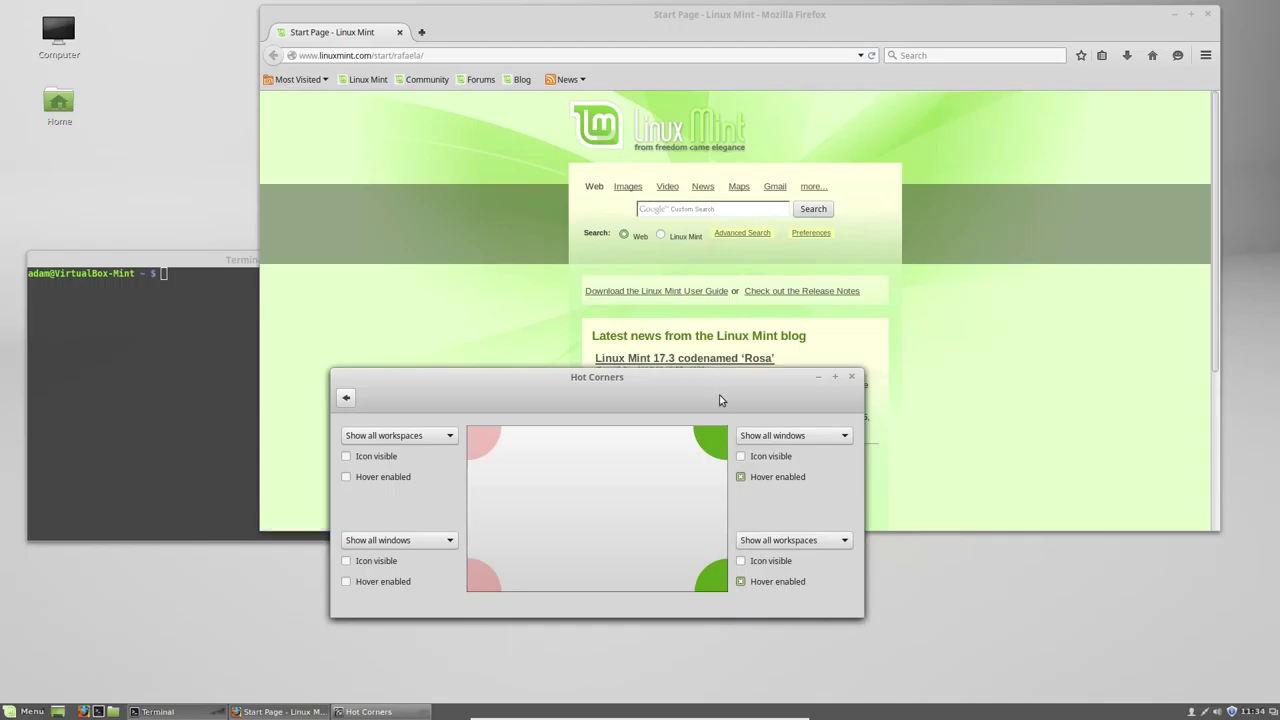
{"action": "left_click", "coordinate": [346, 397]}
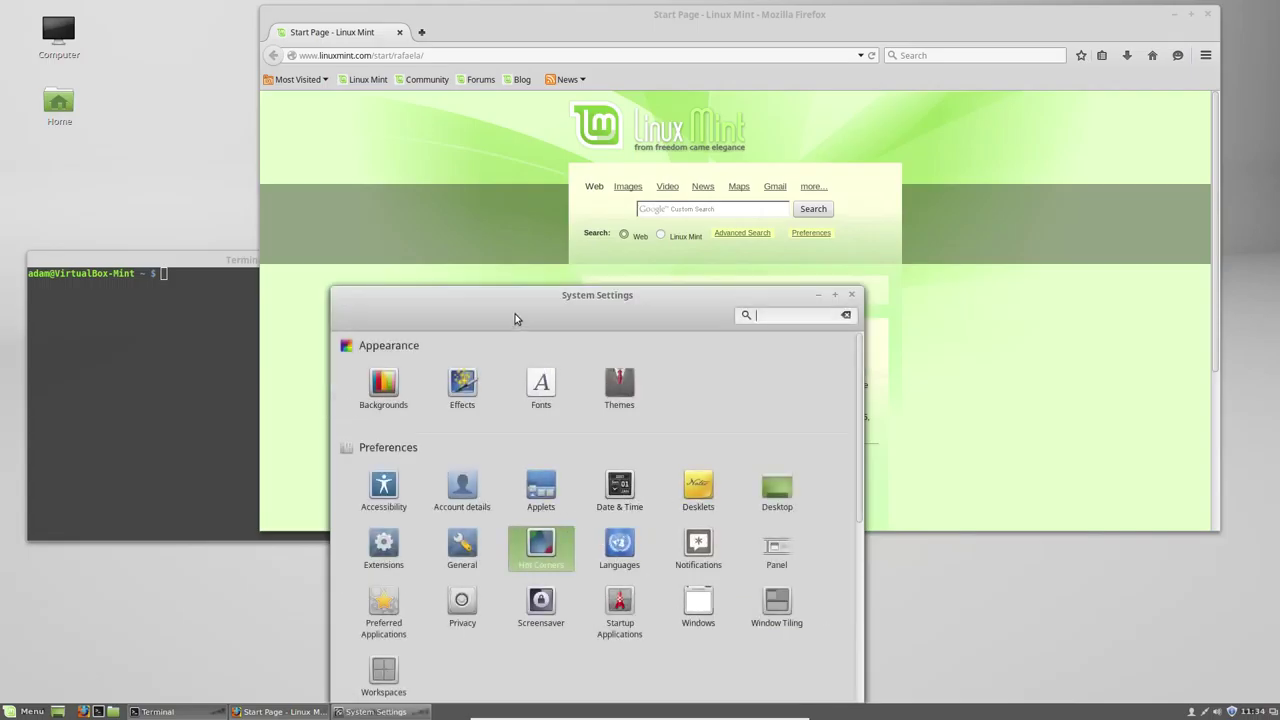
Reposition the settings window, then open and close the General and Extensions modules
{"action": "left_click_drag", "start_coordinate": [419, 295], "coordinate": [268, 175]}
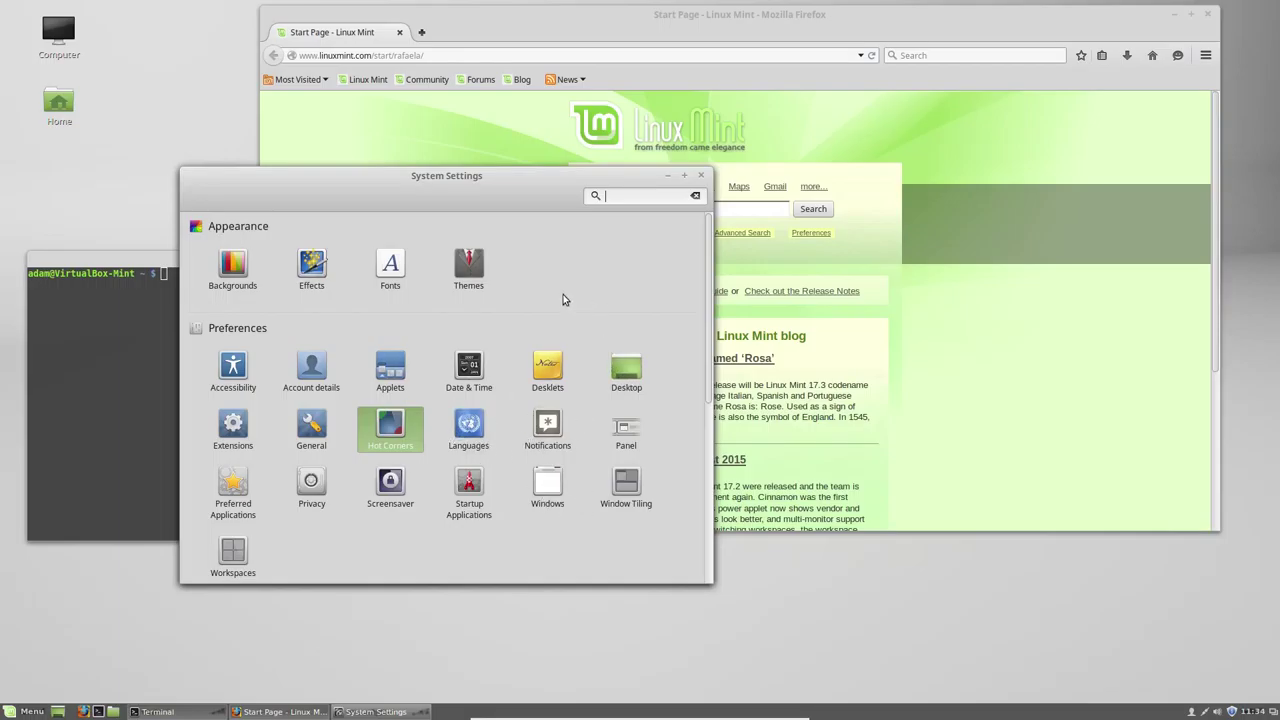
{"action": "left_click_drag", "start_coordinate": [464, 178], "coordinate": [450, 201]}
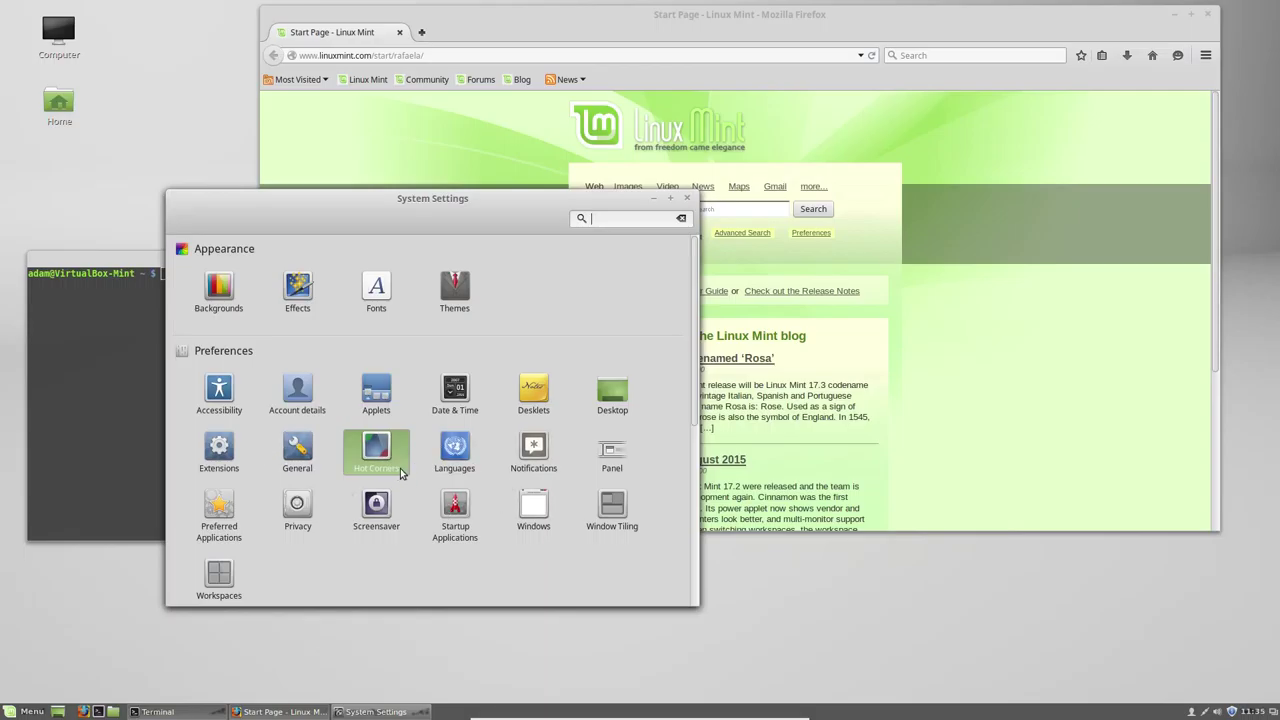
{"action": "left_click", "coordinate": [297, 446]}
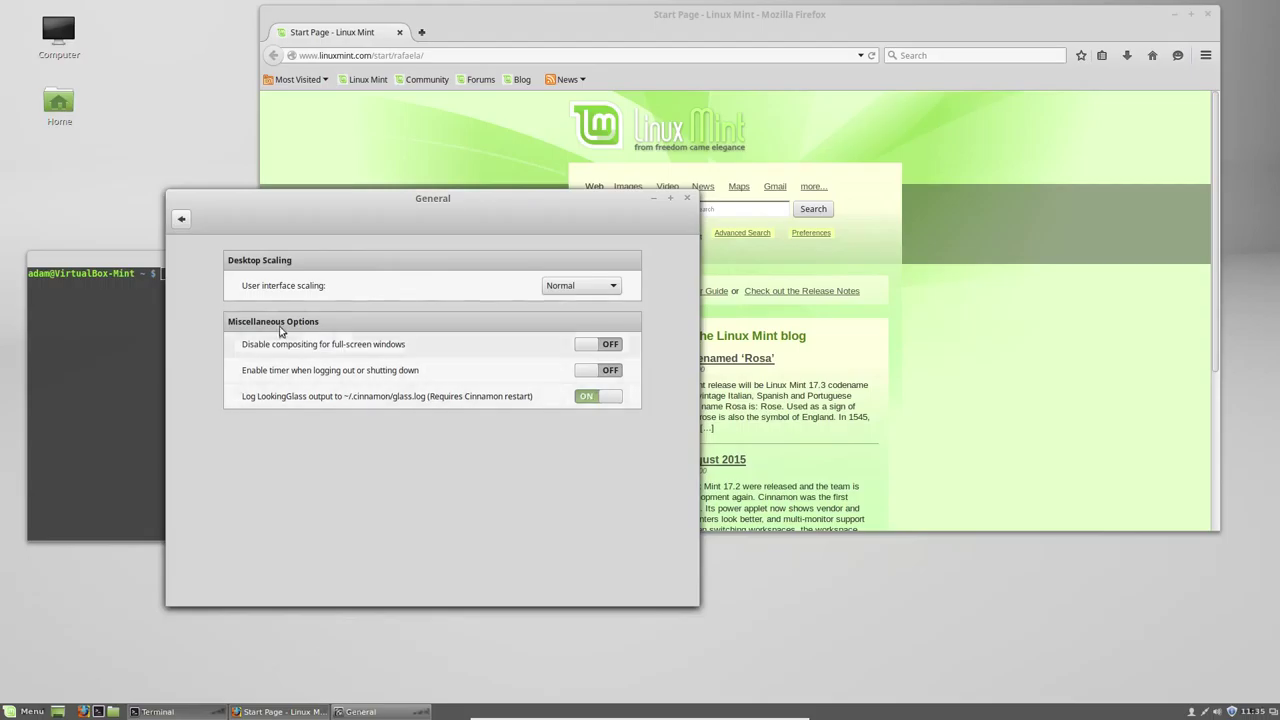
{"action": "left_click", "coordinate": [183, 220]}
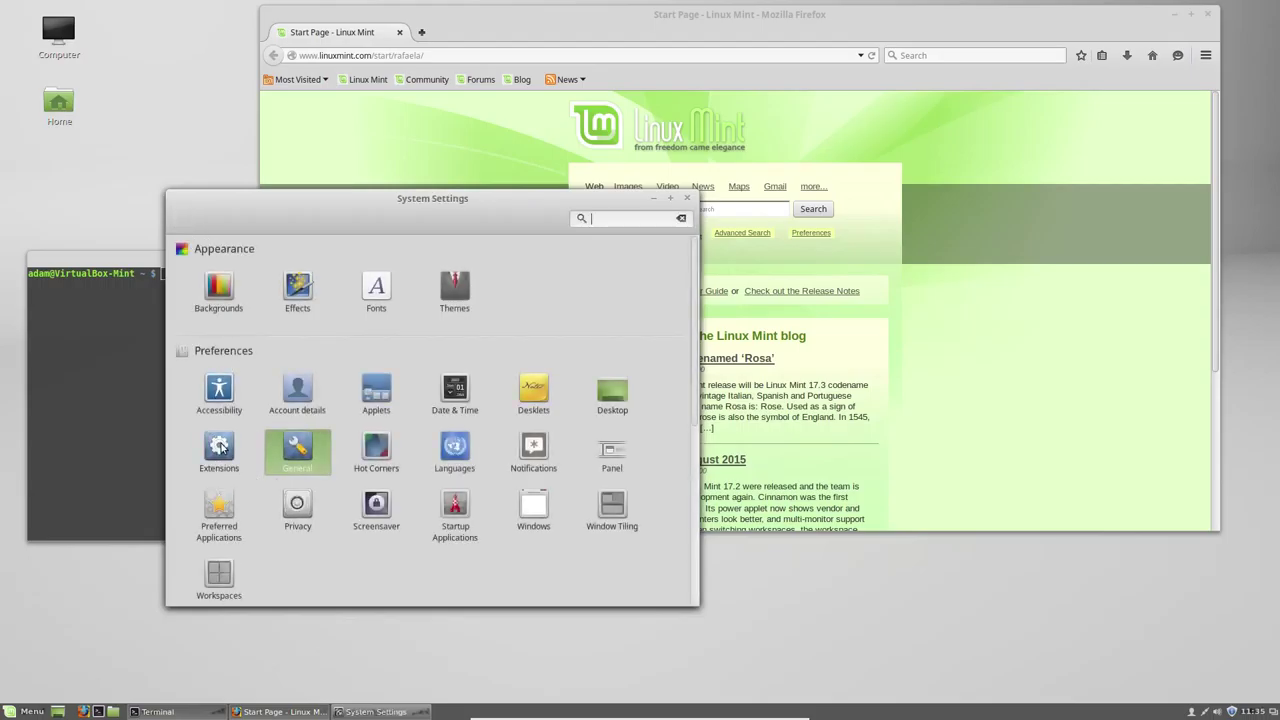
{"action": "left_click", "coordinate": [218, 447]}
{"action": "left_click", "coordinate": [183, 219]}
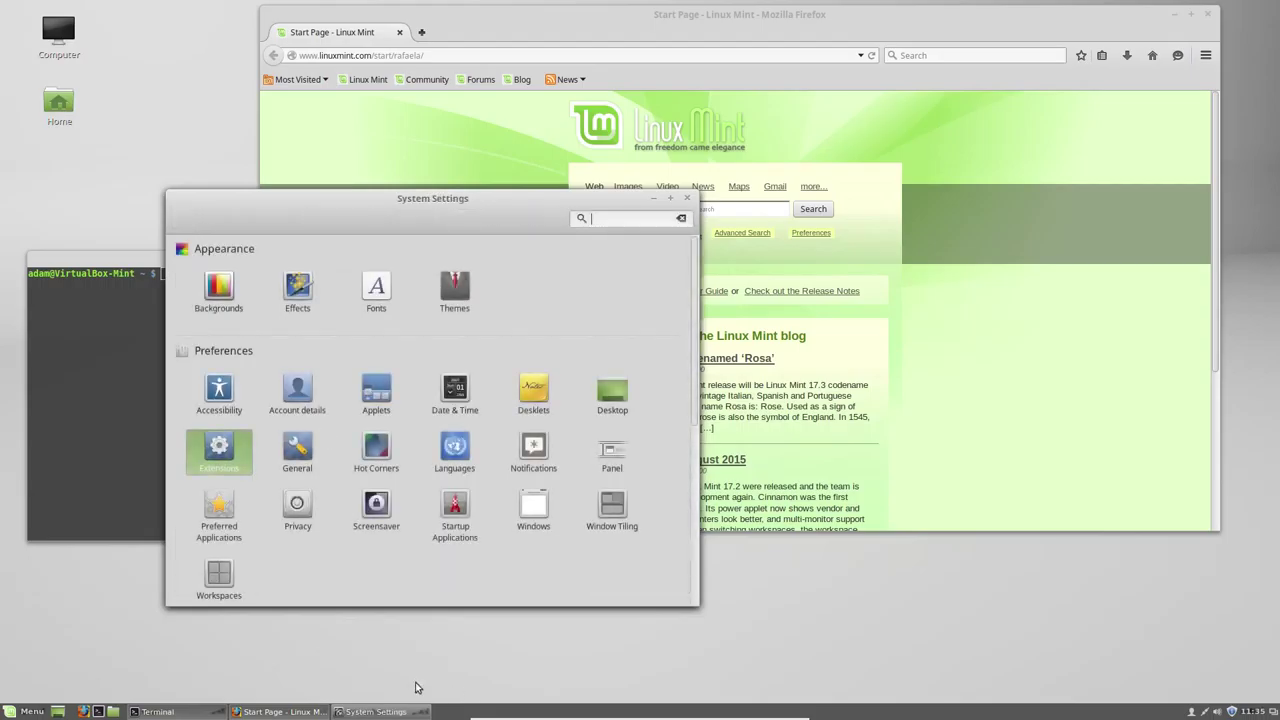
Turn on panel edit mode from the bottom panel's context menu and view its Modify panel options
{"action": "right_click", "coordinate": [474, 713]}
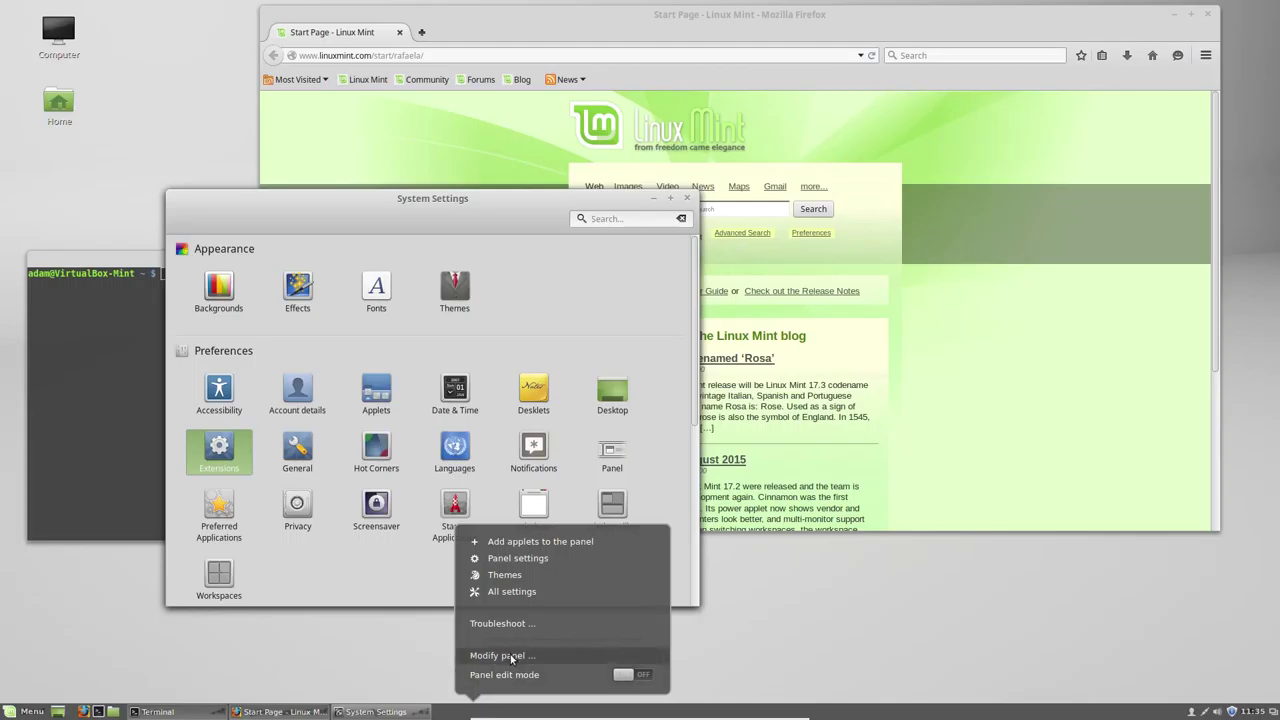
{"action": "left_click", "coordinate": [629, 676]}
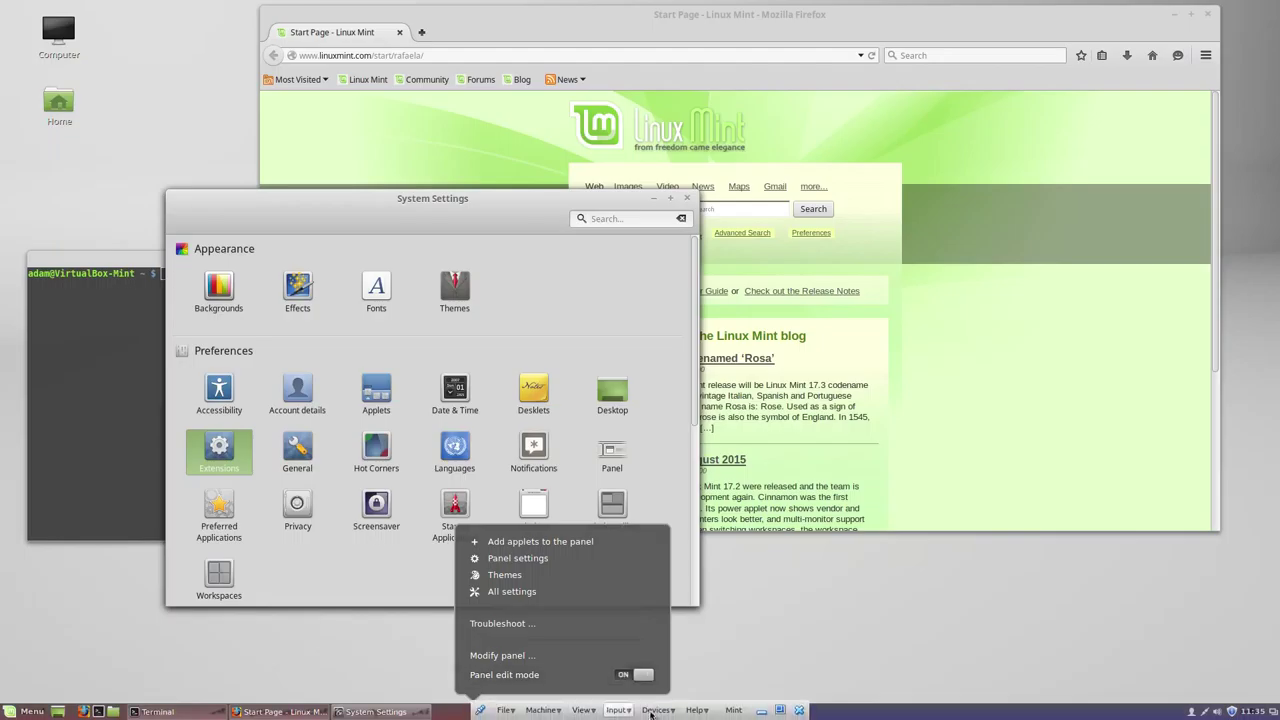
{"action": "left_click", "coordinate": [876, 716]}
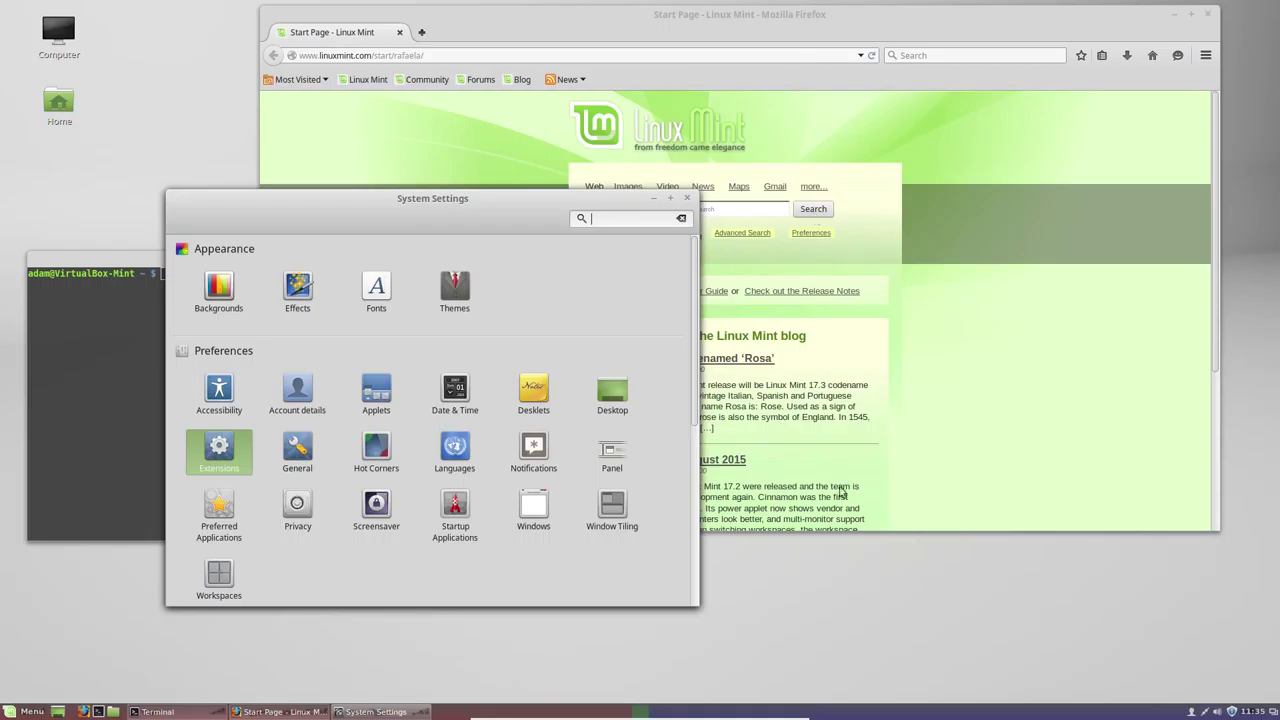
{"action": "right_click", "coordinate": [741, 716]}
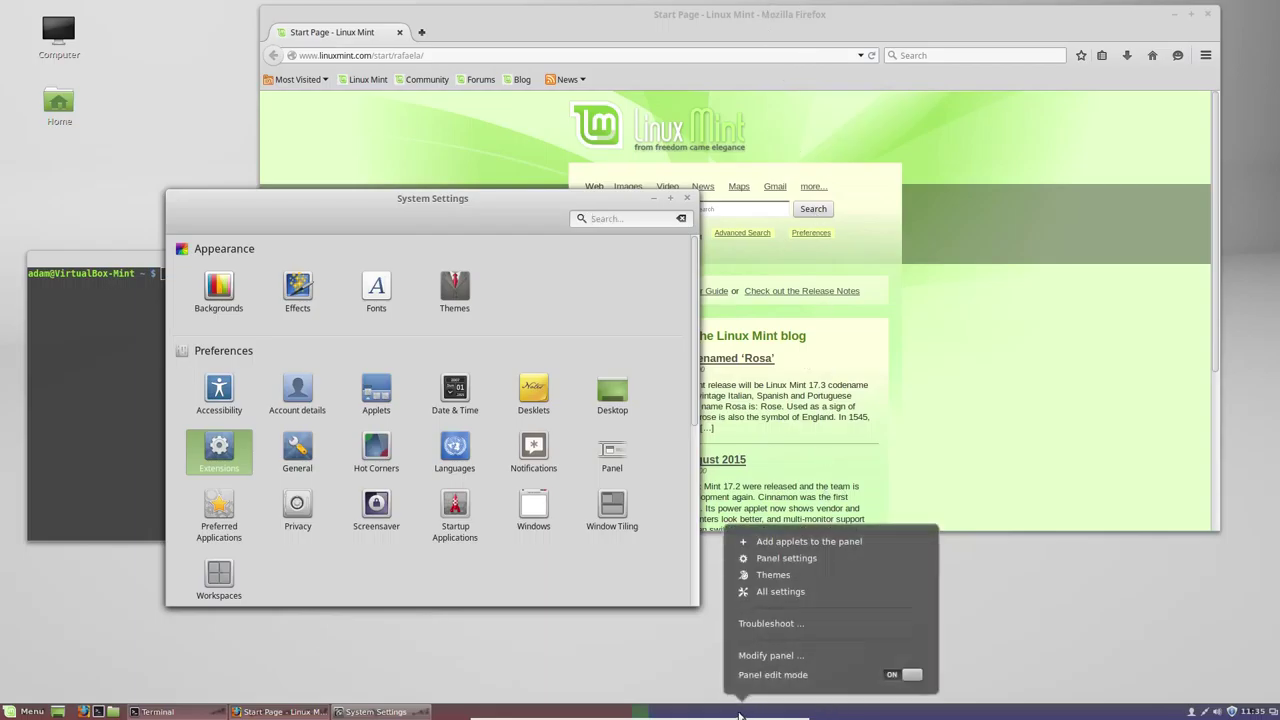
{"action": "left_click", "coordinate": [768, 657]}
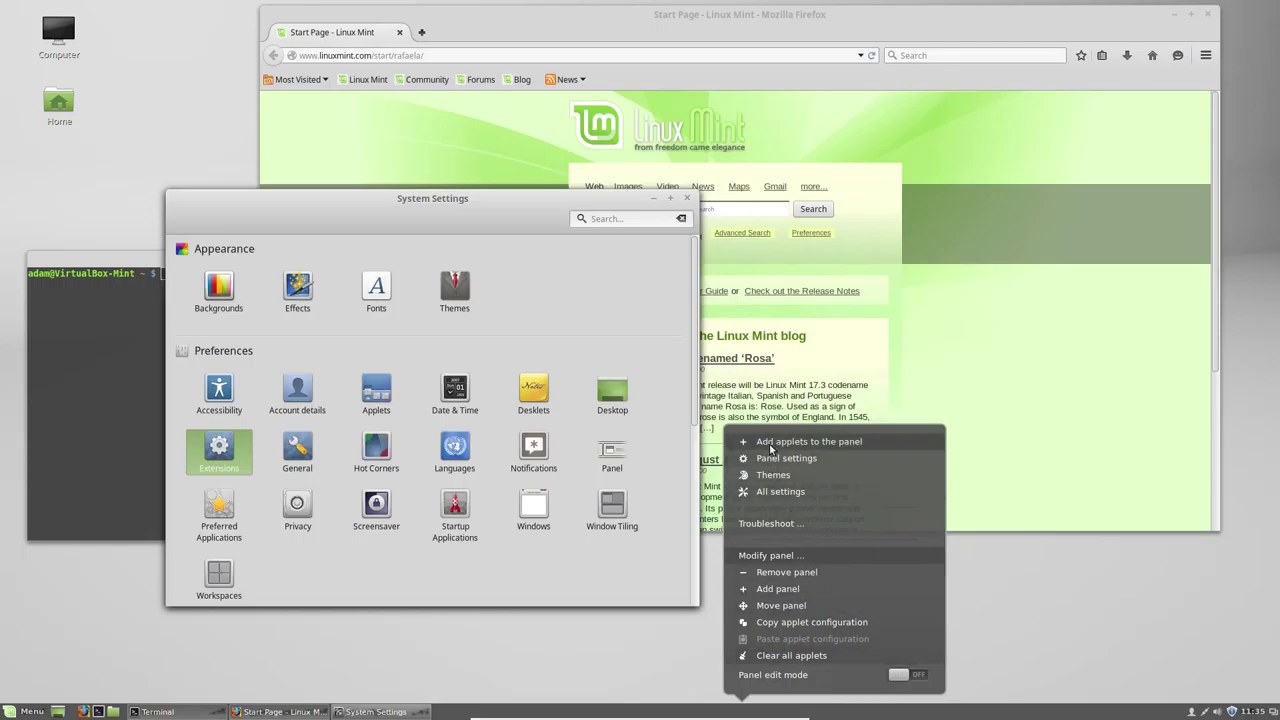
{"action": "left_click", "coordinate": [601, 566]}
Leave the Extensions module for the overview and open the Panel settings
{"action": "key", "text": "Return"}
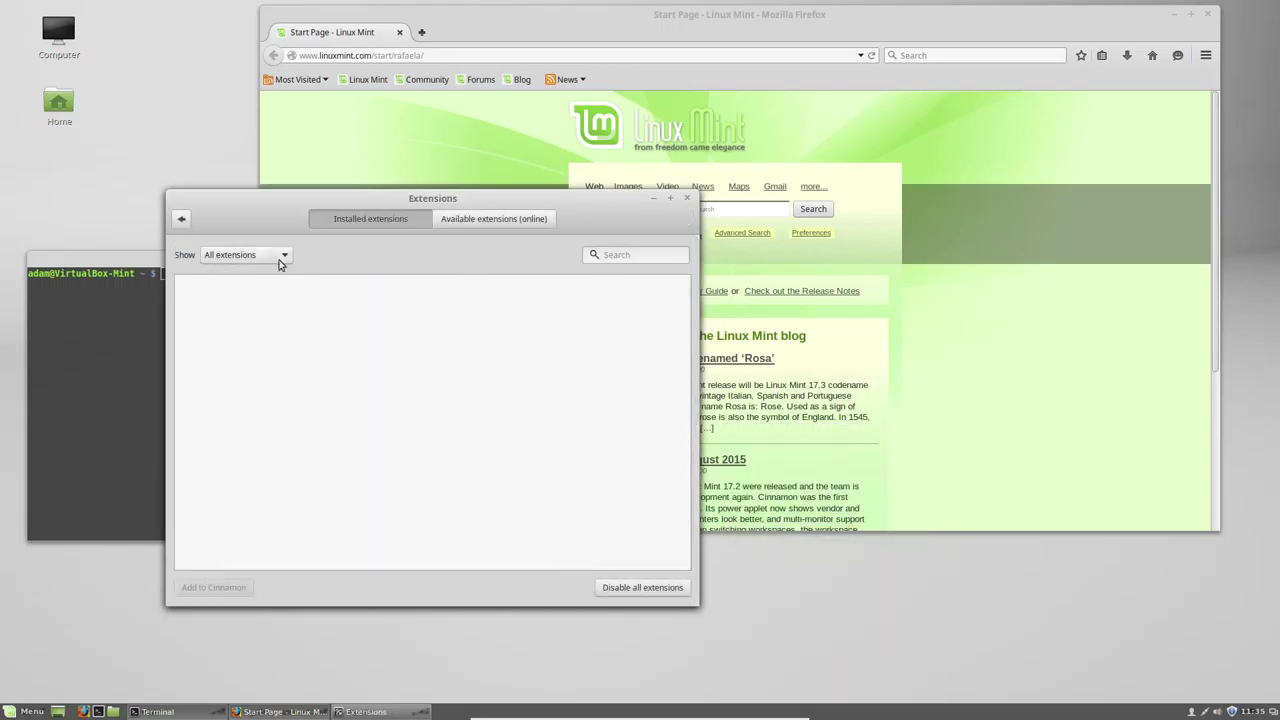
{"action": "left_click", "coordinate": [181, 218]}
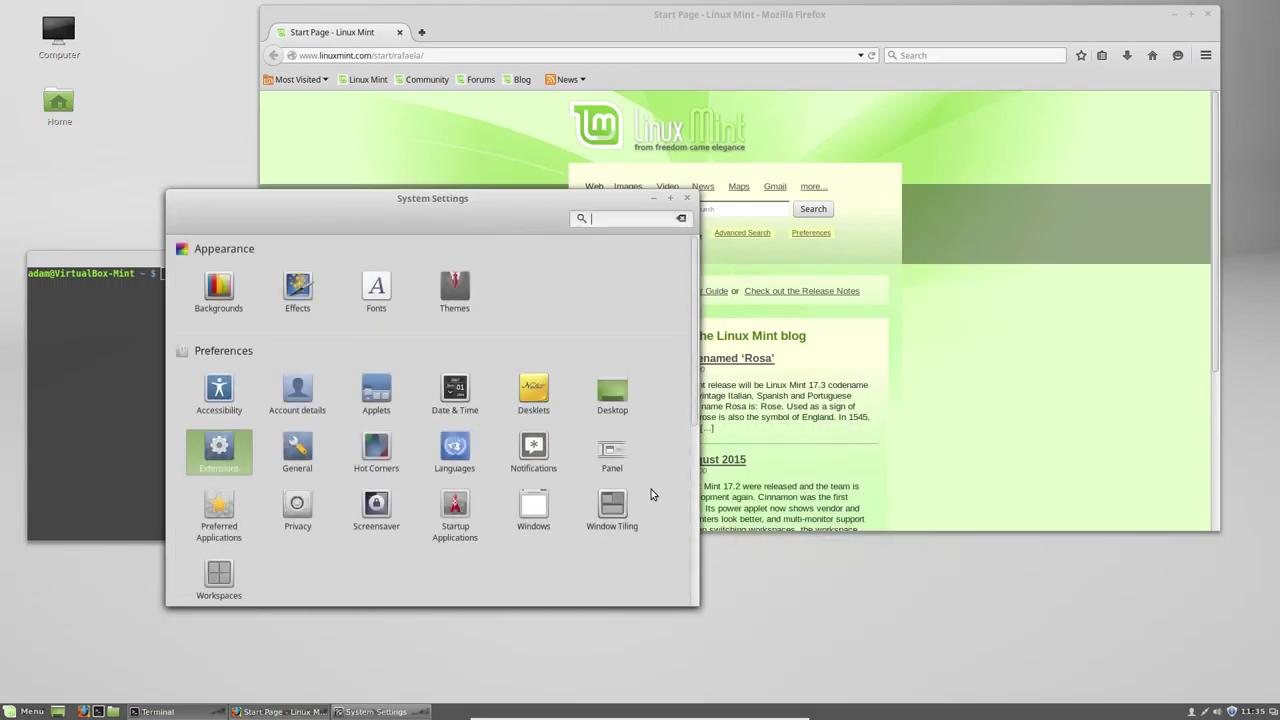
{"action": "left_click", "coordinate": [611, 452]}
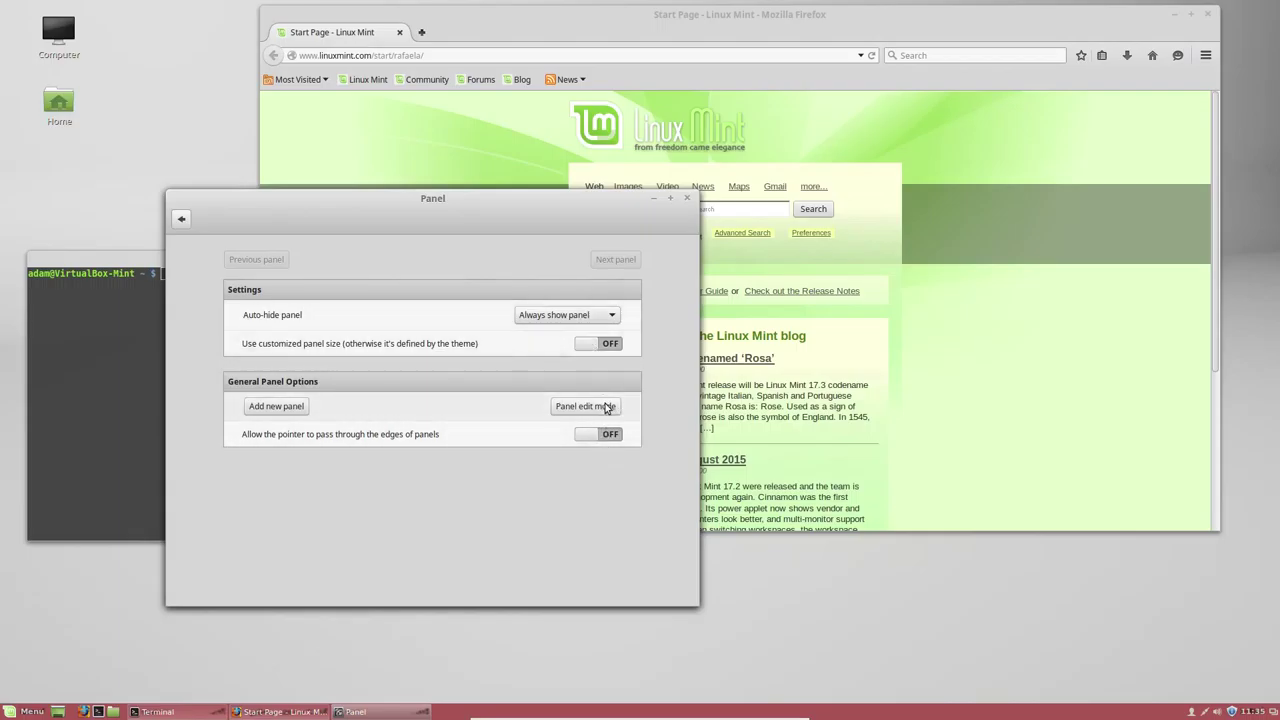
Keep the panel always shown, turn on panel edit mode, and toggle edge pass-through on and off
{"action": "left_click", "coordinate": [583, 318]}
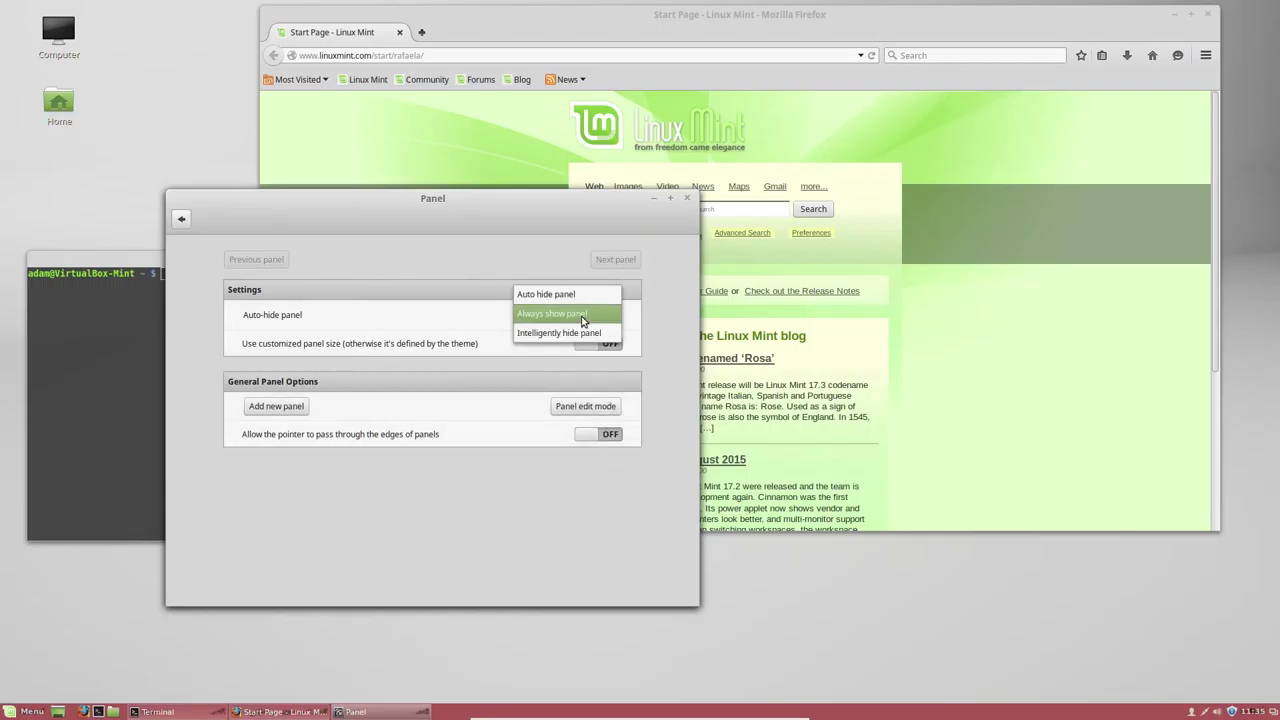
{"action": "left_click", "coordinate": [583, 318]}
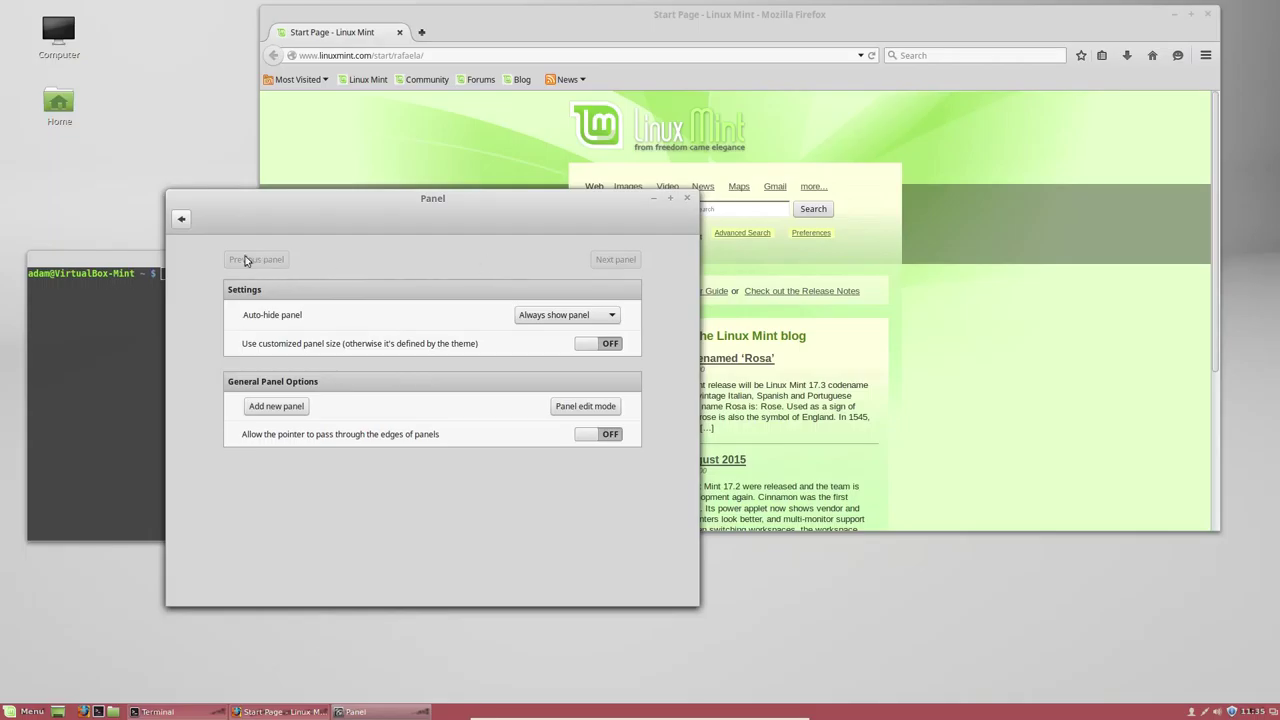
{"action": "left_click", "coordinate": [587, 413]}
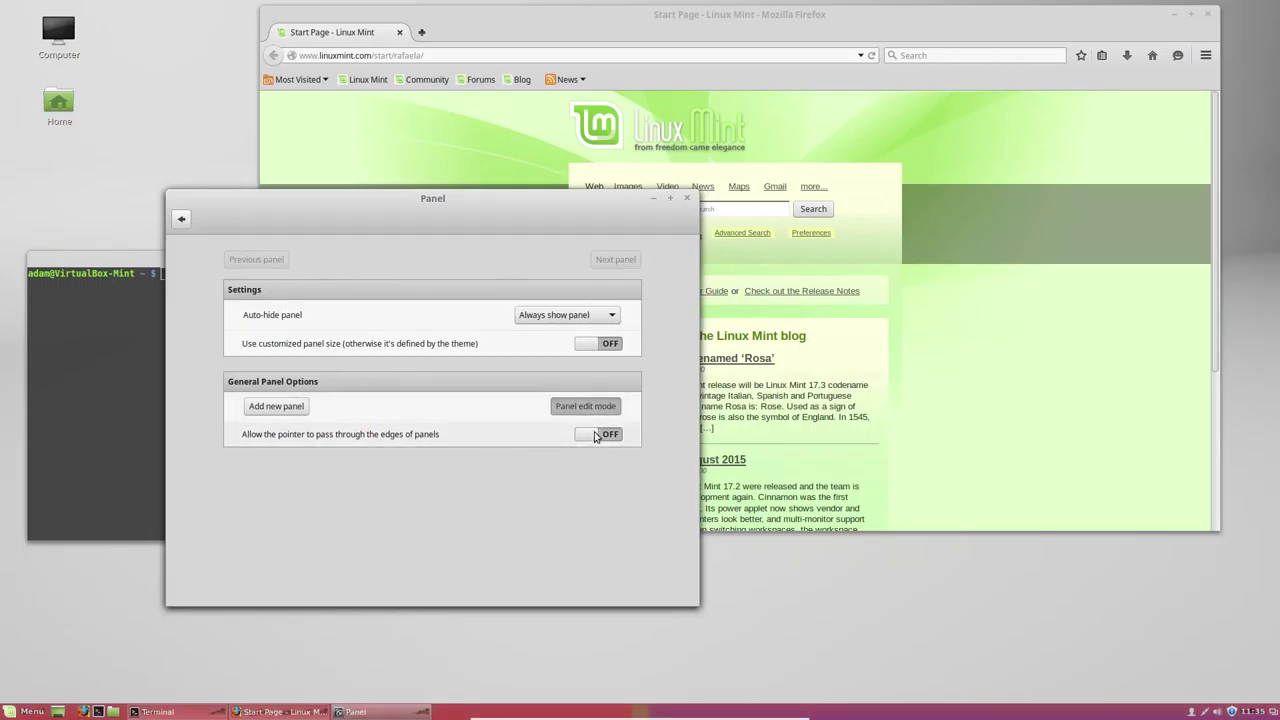
{"action": "left_click", "coordinate": [598, 436]}
{"action": "left_click", "coordinate": [598, 436]}
Bring up the bottom panel's options, dismiss them, and go back to the System Settings overview
{"action": "mouse_move", "coordinate": [455, 710]}
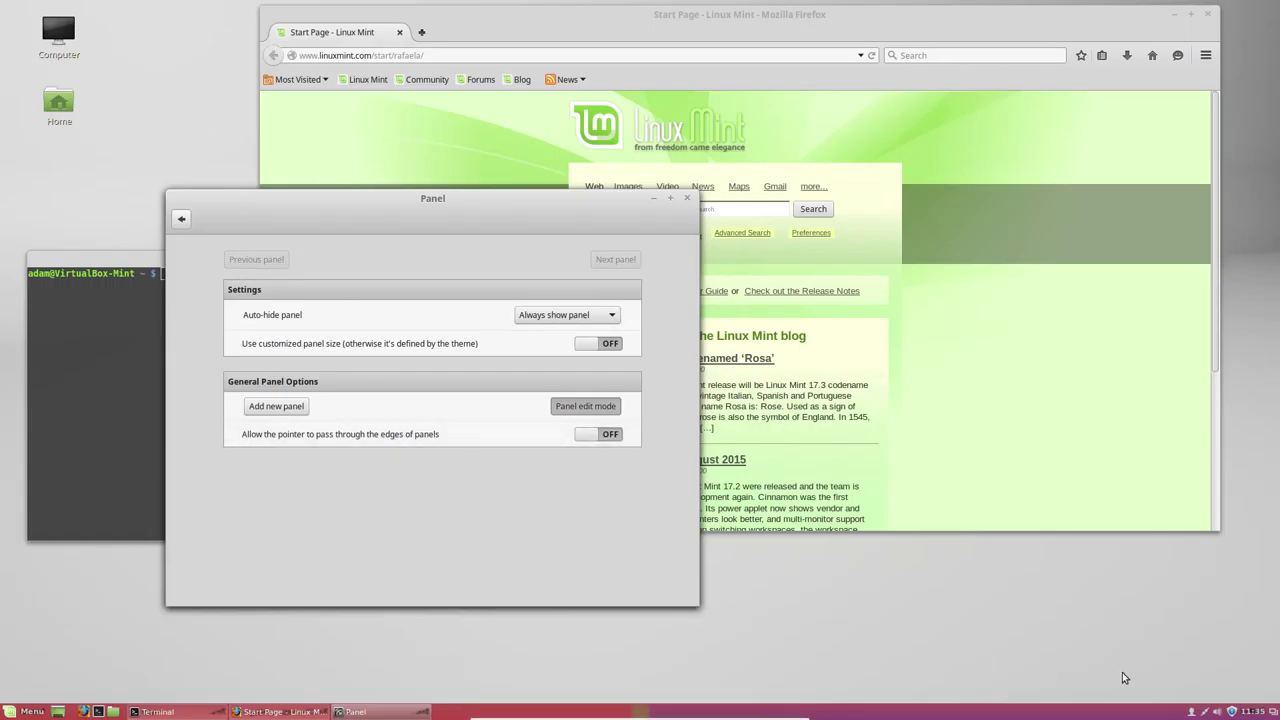
{"action": "right_click", "coordinate": [1116, 712]}
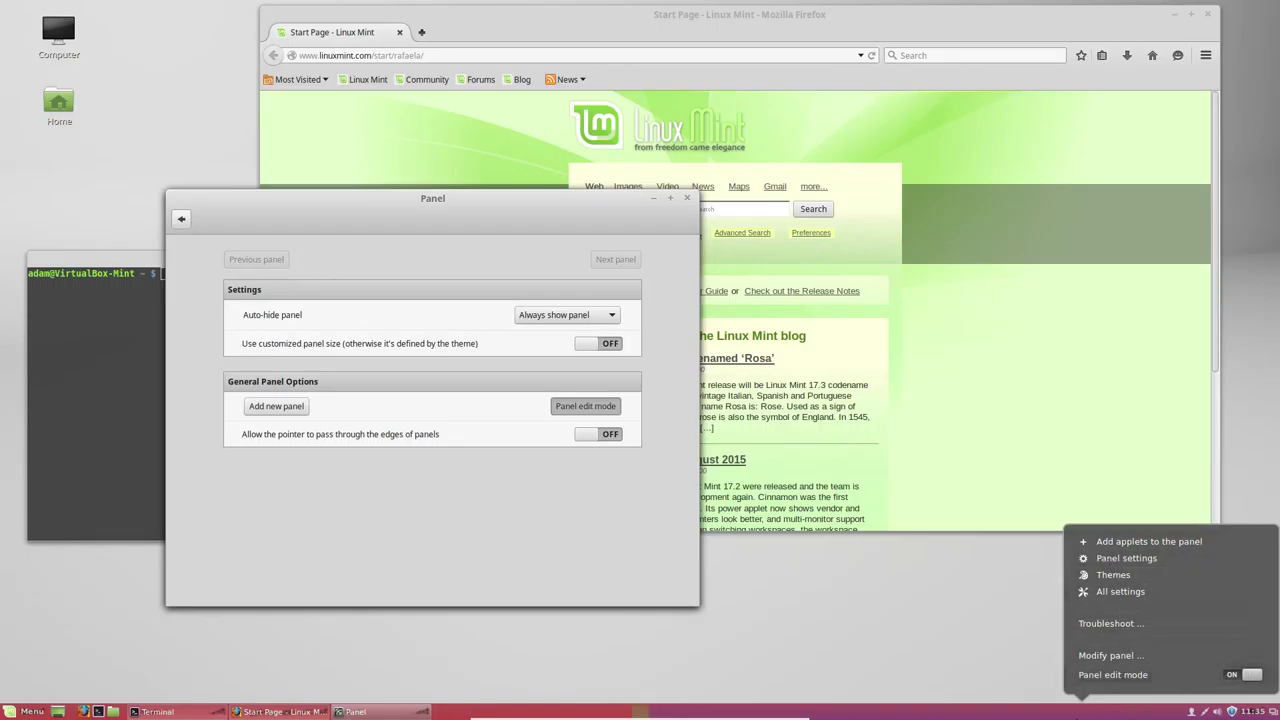
{"action": "left_click", "coordinate": [1058, 713]}
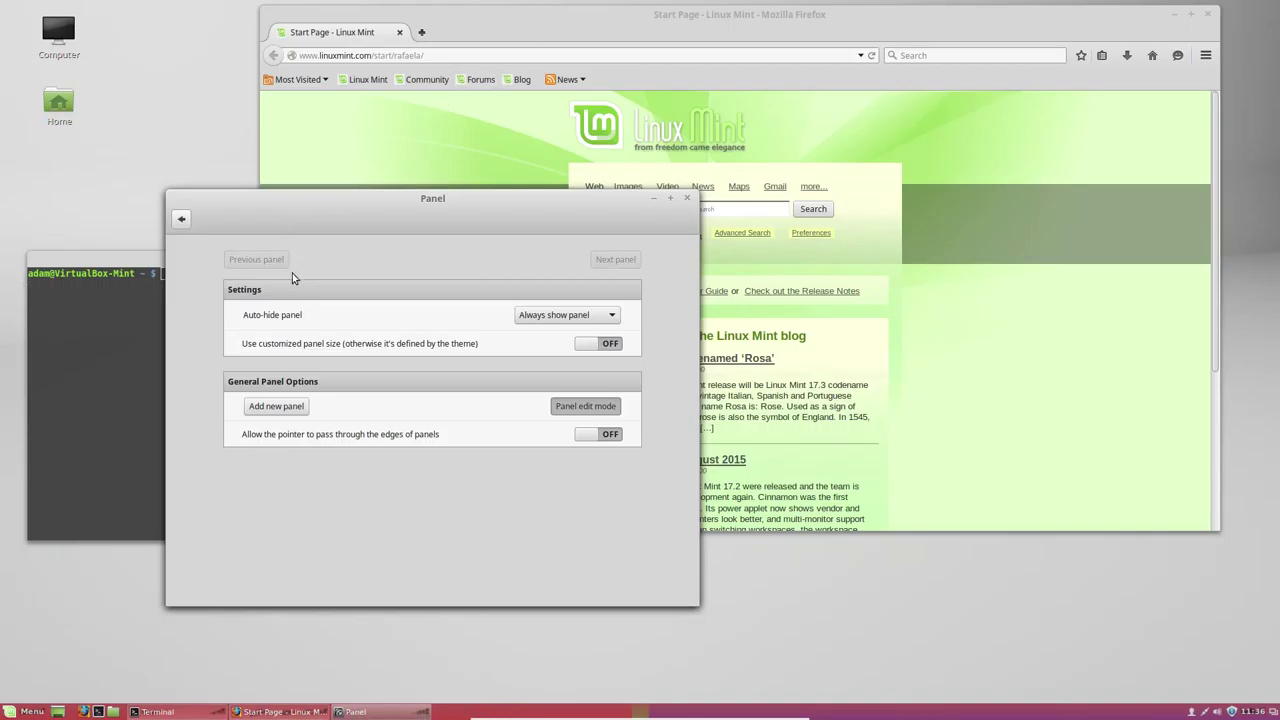
{"action": "left_click", "coordinate": [181, 218]}
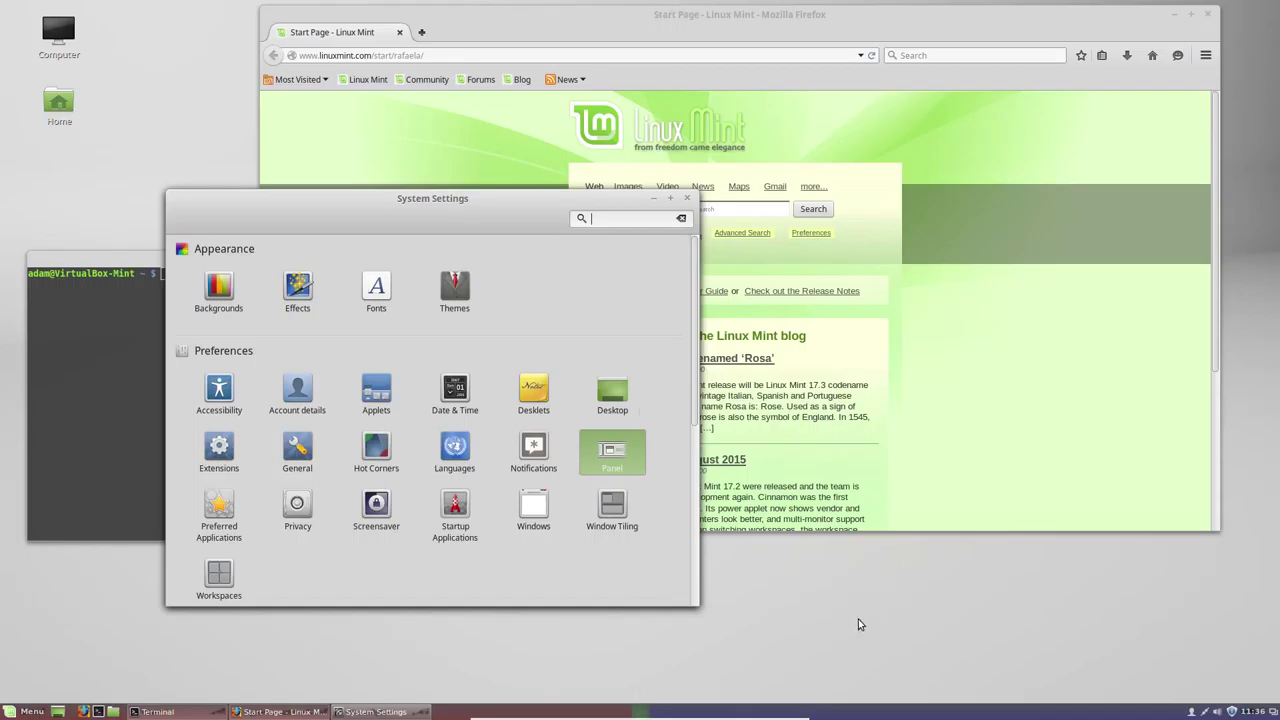
Switch Panel edit mode to OFF from the bottom panel's right-click menu, then close the menu
{"action": "right_click", "coordinate": [863, 714]}
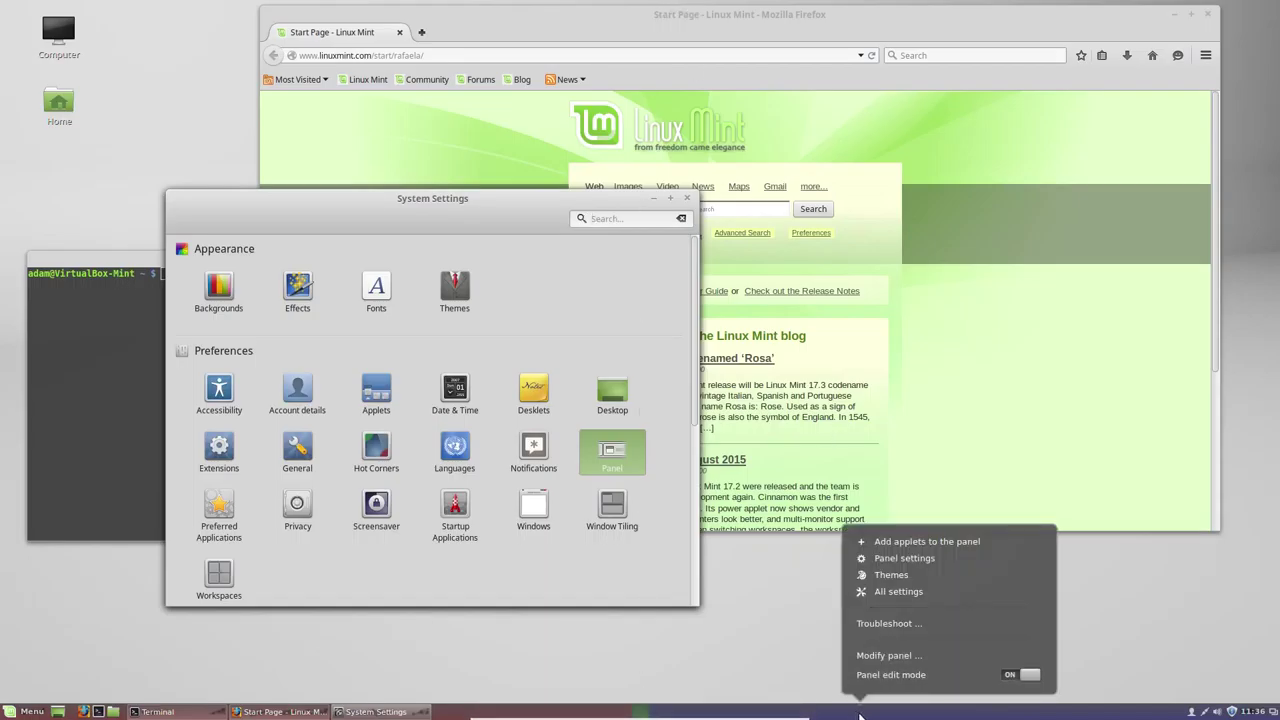
{"action": "left_click", "coordinate": [928, 679]}
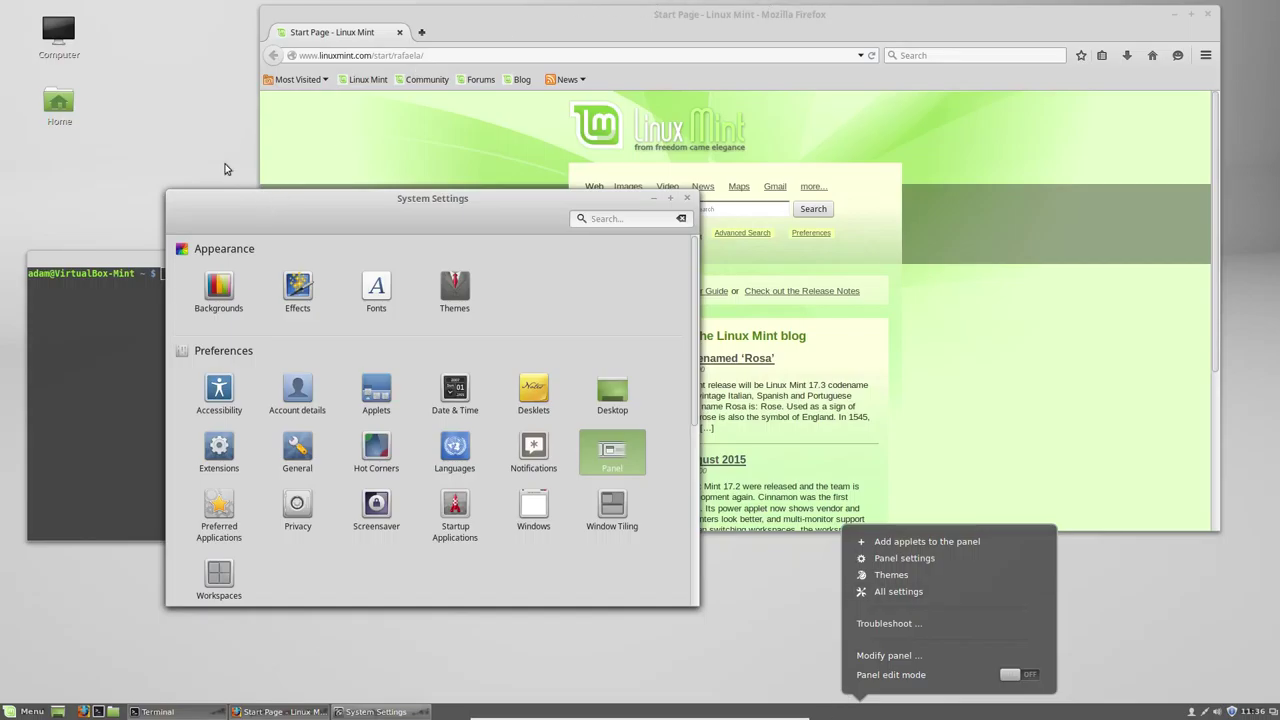
{"action": "left_click", "coordinate": [176, 161]}
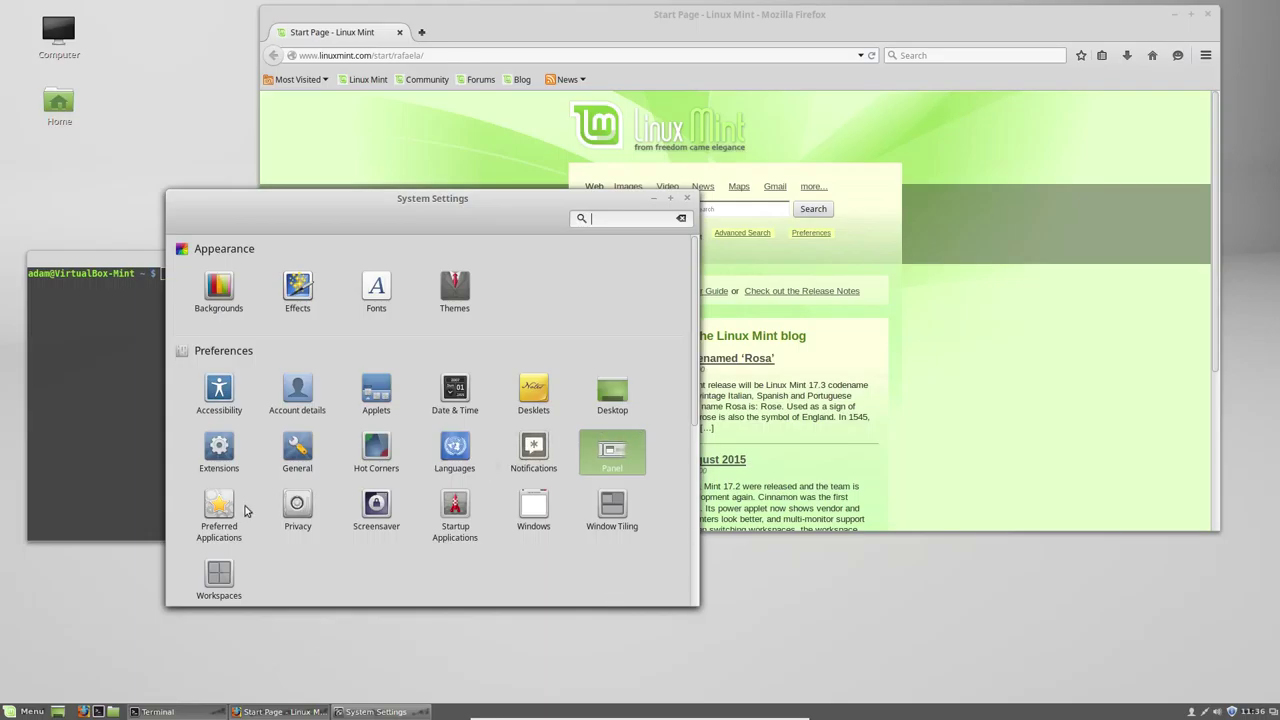
{"action": "left_click", "coordinate": [457, 505]}
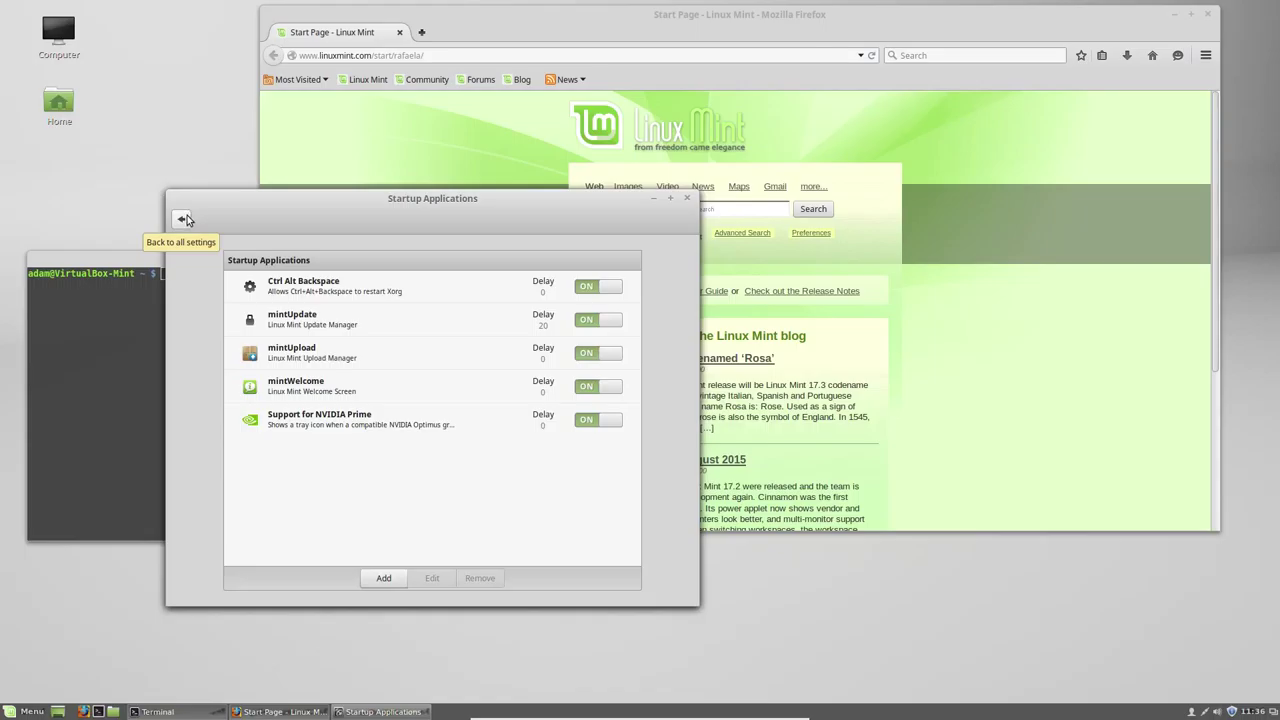
{"action": "left_click", "coordinate": [186, 216]}
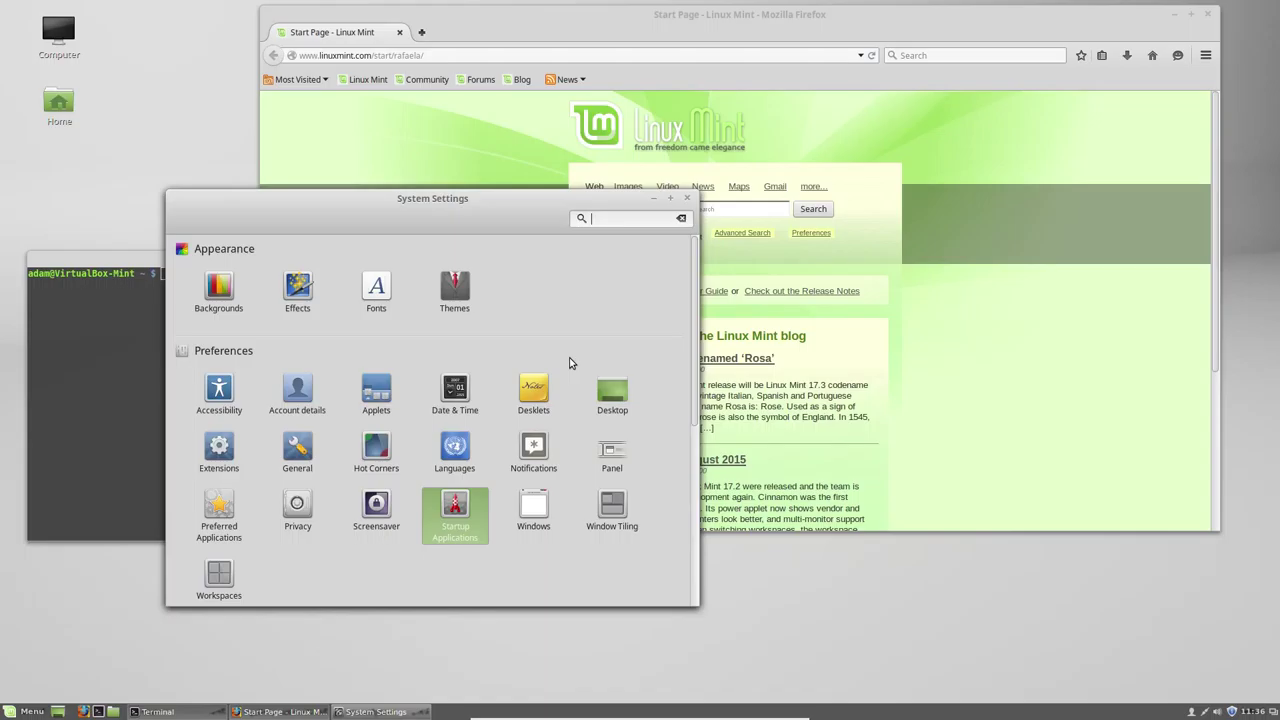
Open the Windows settings and cycle Alt+Tab through the open windows to the Terminal
{"action": "left_click", "coordinate": [535, 508]}
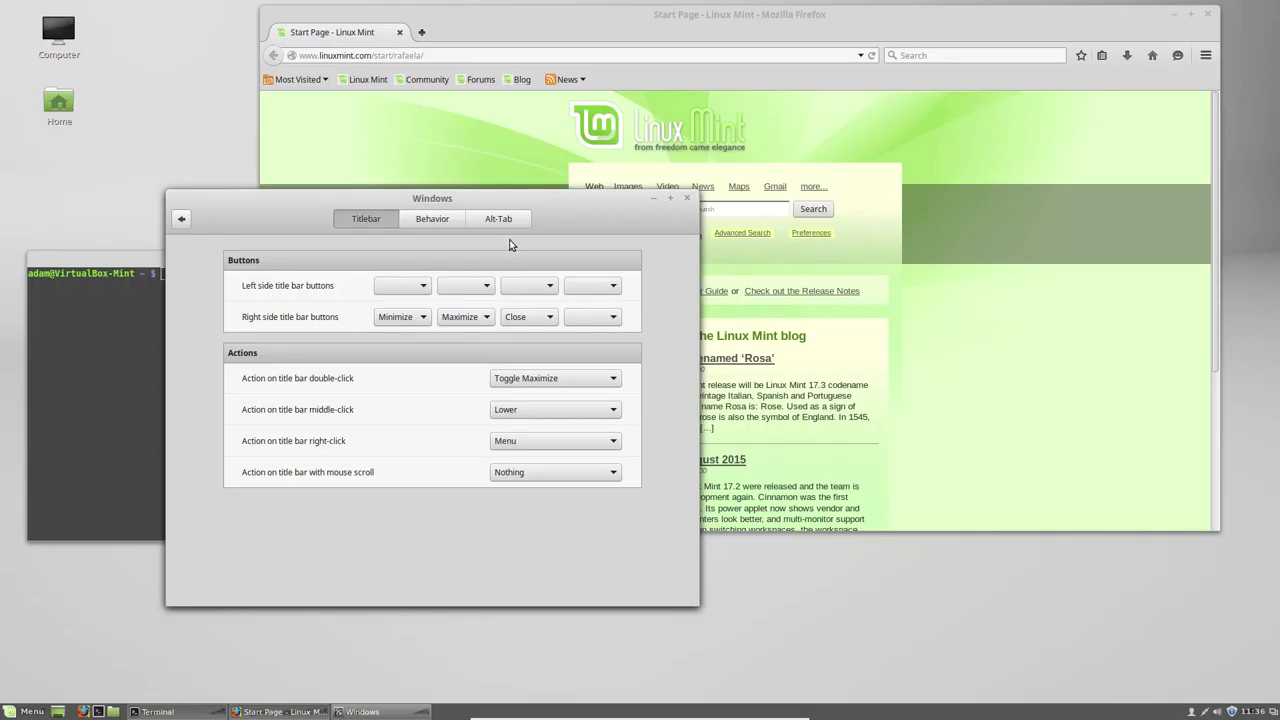
{"action": "key", "text": "alt+Tab"}
{"action": "key", "text": "alt+Tab"}
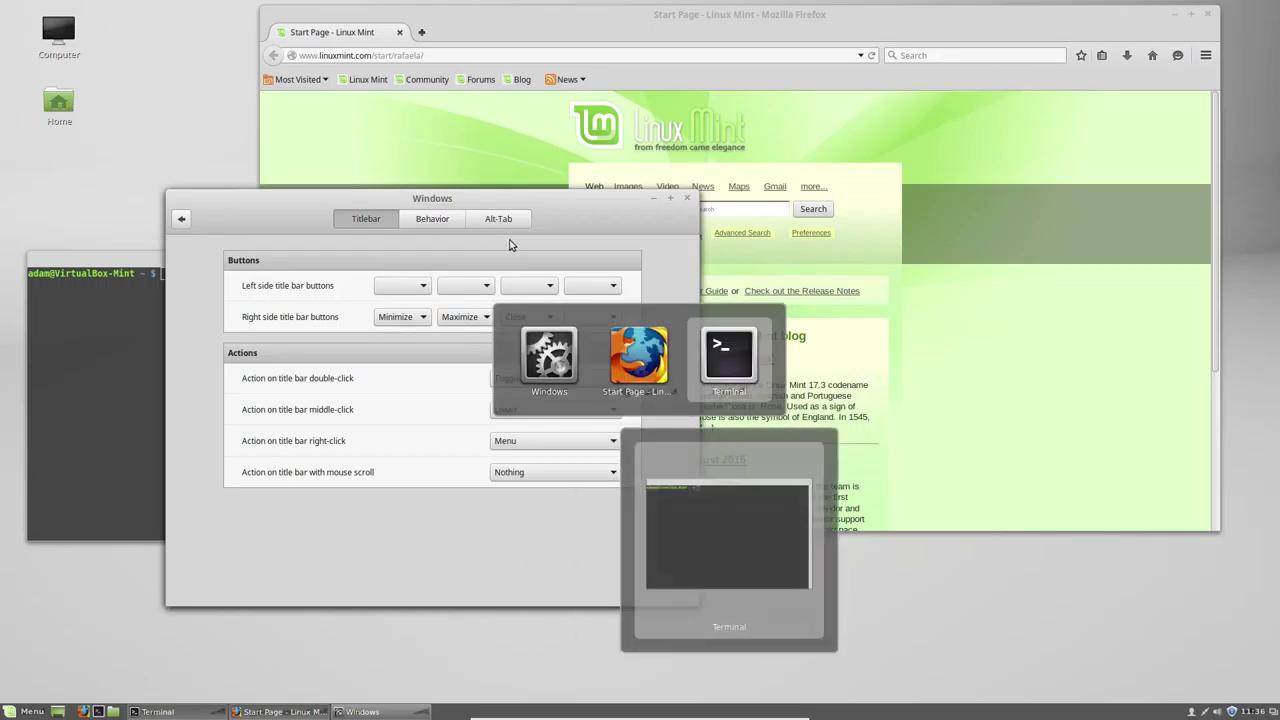
{"action": "key", "text": "alt+Tab"}
{"action": "key", "text": "alt+Tab"}
{"action": "key", "text": "alt+Tab"}
{"action": "key", "text": "alt+Tab"}
{"action": "key", "text": "alt+Tab"}
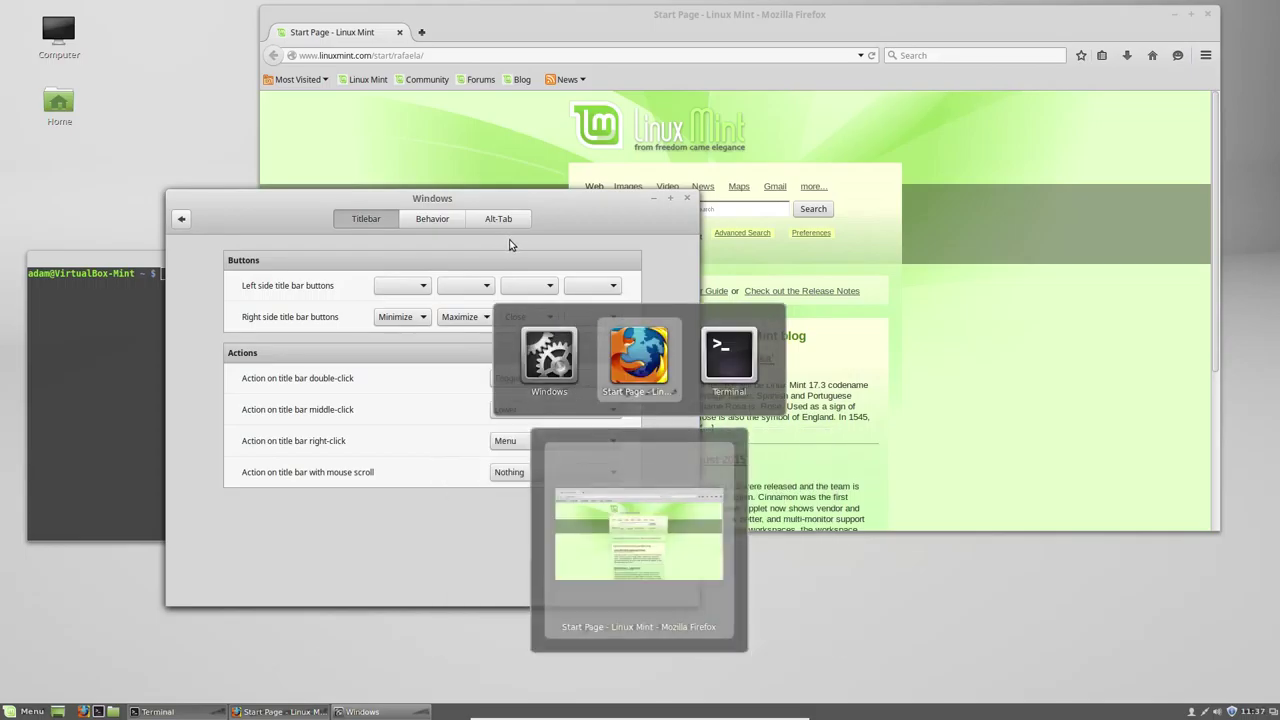
{"action": "key", "text": "alt+Tab"}
{"action": "key", "text": "alt+Tab"}
{"action": "key", "text": "alt+Tab"}
{"action": "key", "text": "alt+Tab"}
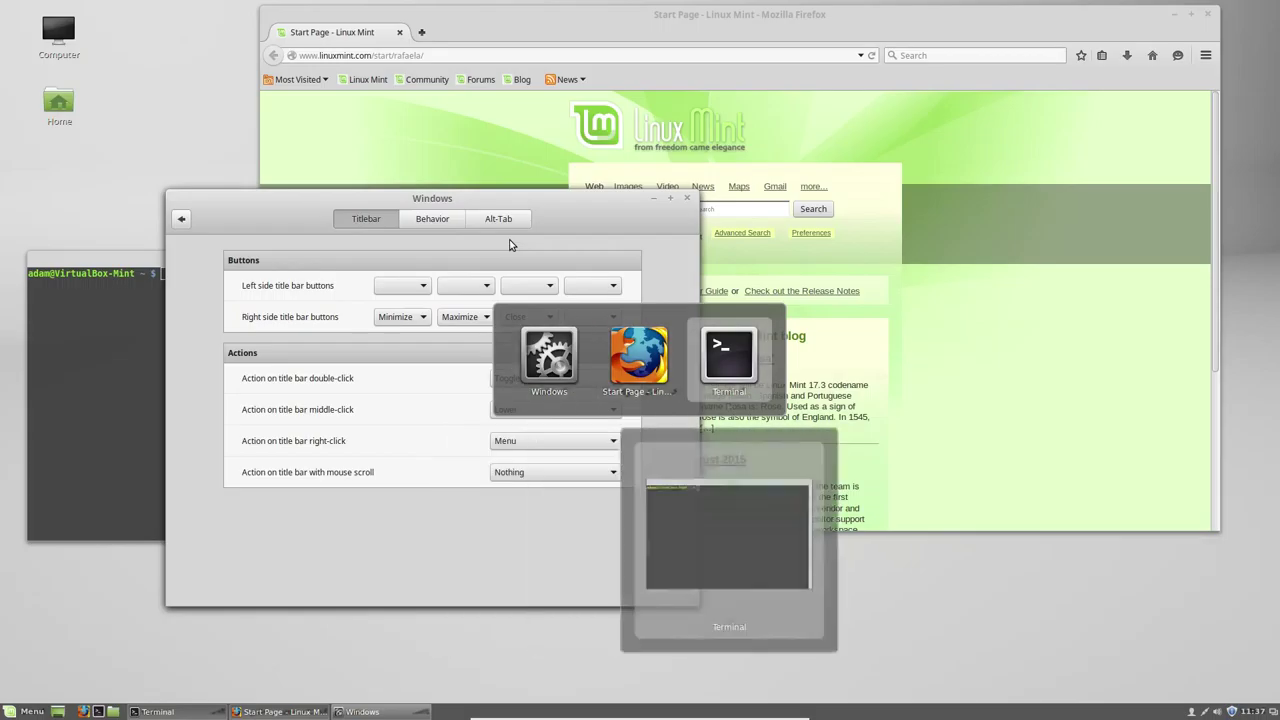
{"action": "key", "text": "alt+Tab"}
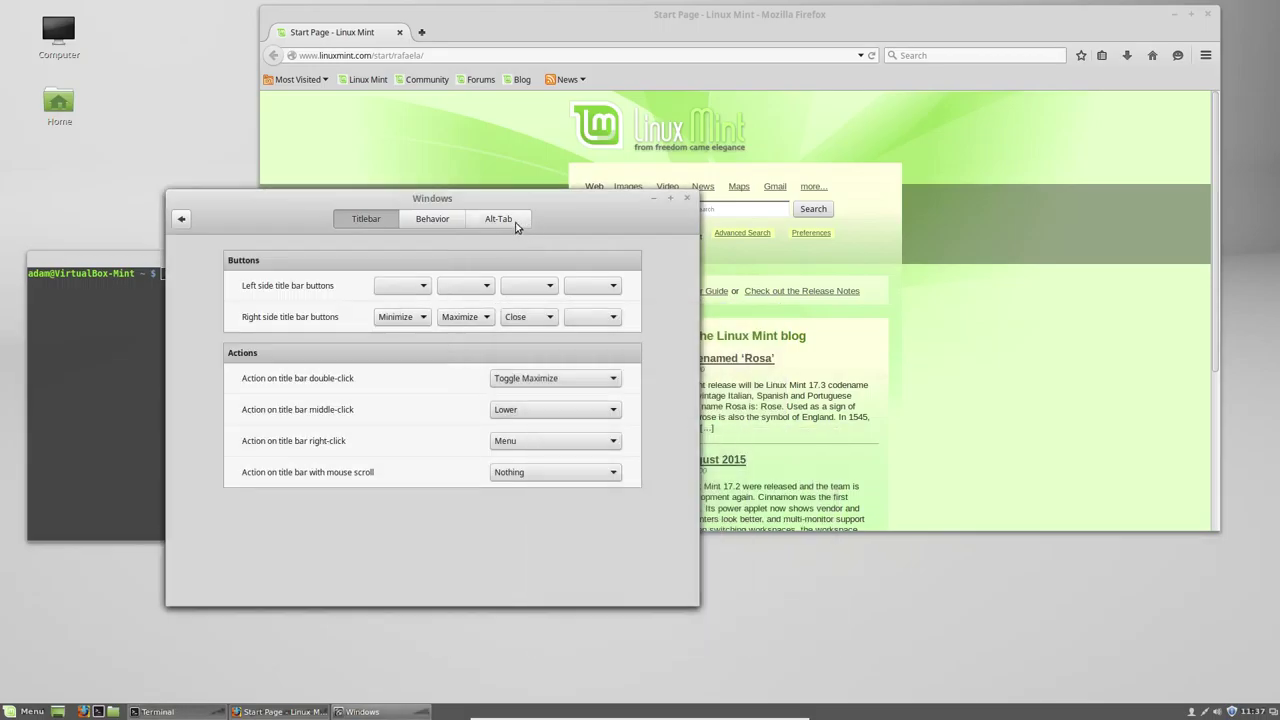
Switch Alt-Tab to the Window preview (no icons) style, lower its delay, and test it
{"action": "left_click", "coordinate": [512, 218]}
{"action": "left_click", "coordinate": [536, 286]}
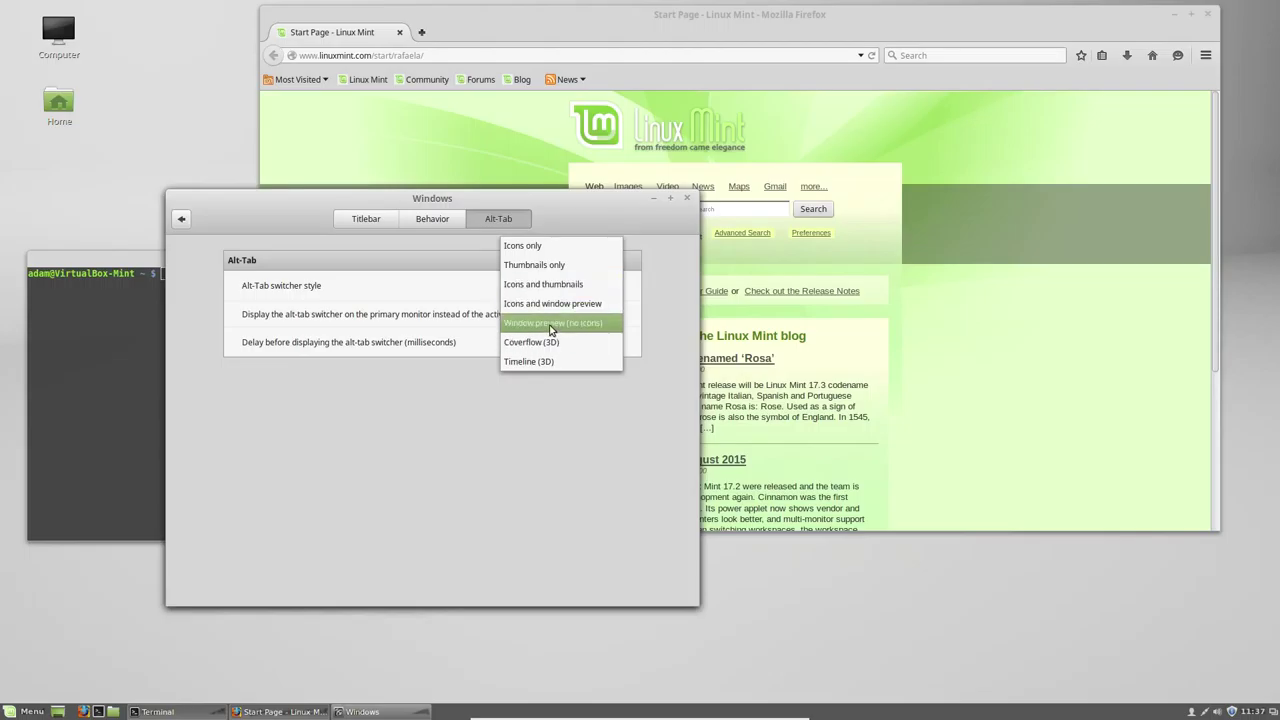
{"action": "left_click", "coordinate": [549, 324]}
{"action": "key", "text": "alt+Tab"}
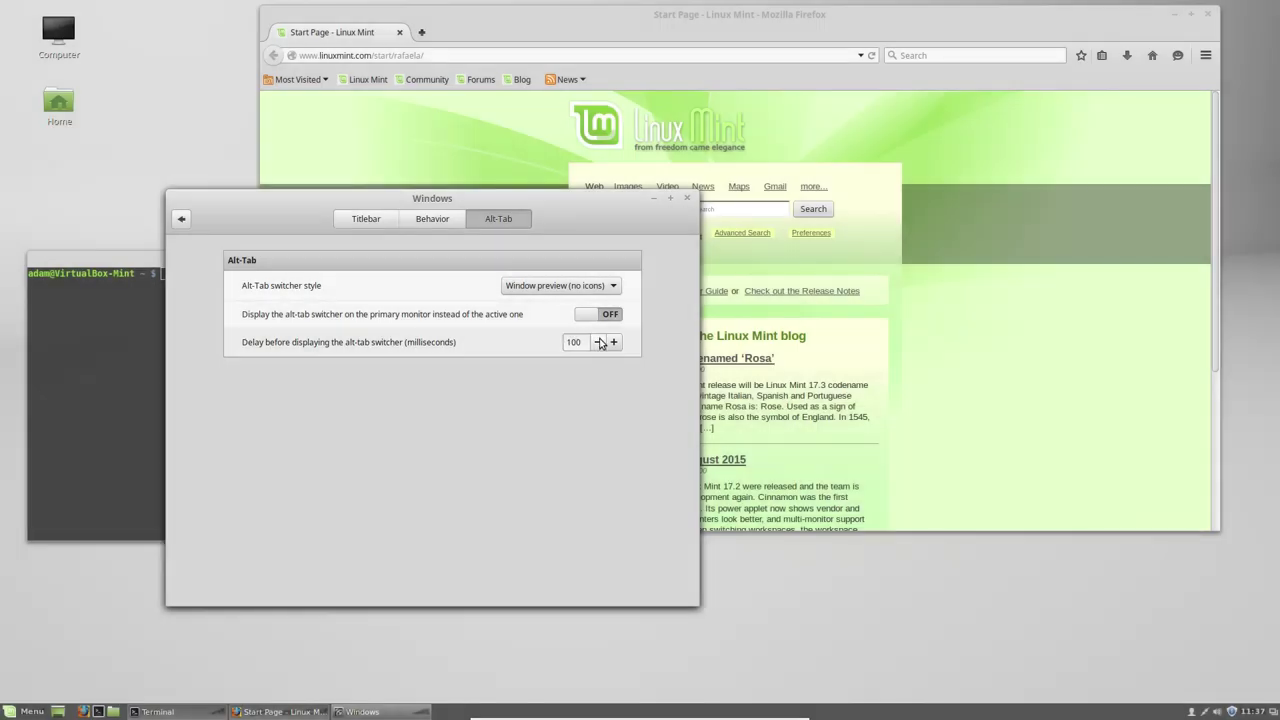
{"action": "left_click", "coordinate": [597, 342]}
{"action": "key", "text": "alt+Tab"}
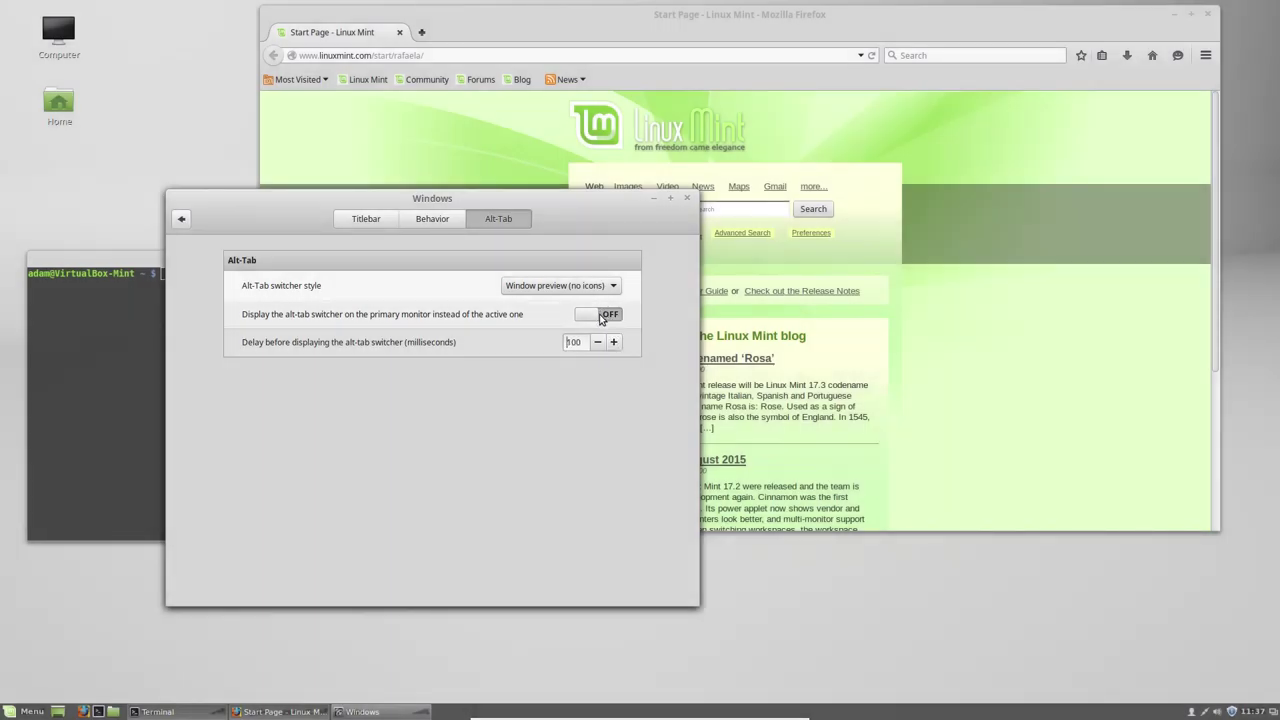
Toggle the primary-monitor switcher option on and off, then try the Coverflow (3D) style
{"action": "left_click", "coordinate": [600, 316]}
{"action": "key", "text": "alt+Tab"}
{"action": "key", "text": "alt+Tab"}
{"action": "key", "text": "alt+Tab"}
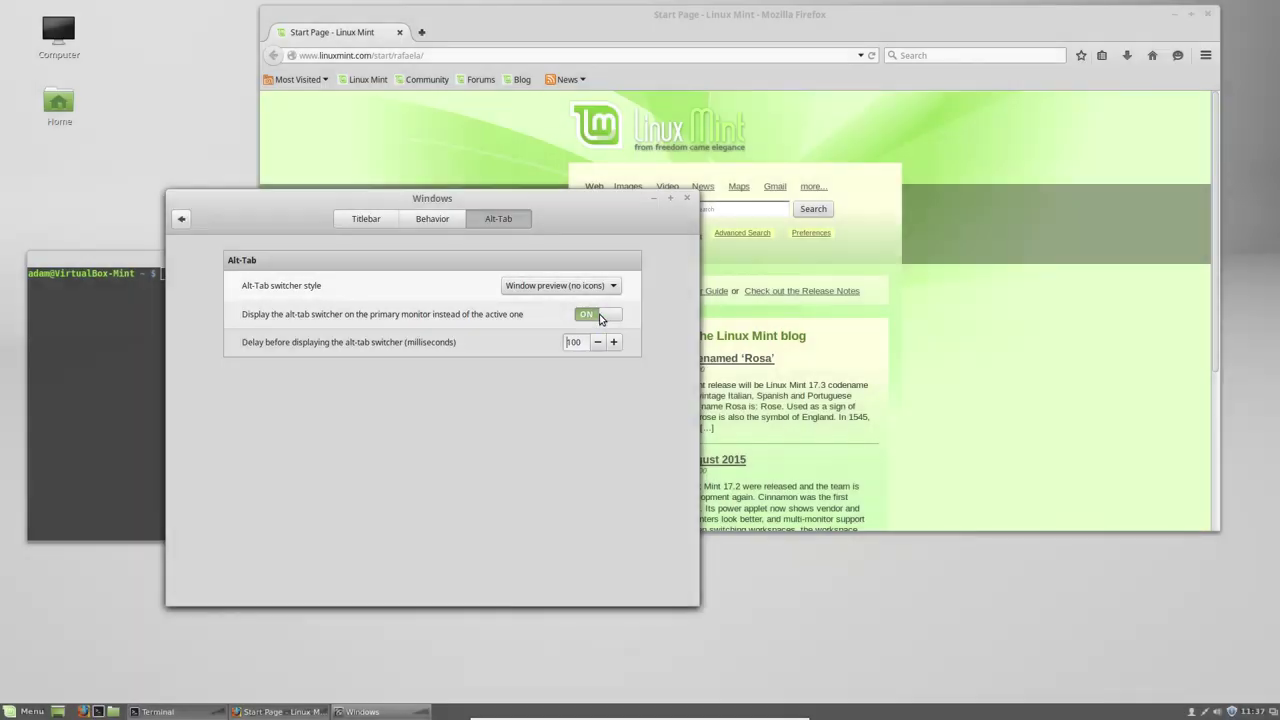
{"action": "left_click", "coordinate": [600, 318]}
{"action": "left_click", "coordinate": [592, 287]}
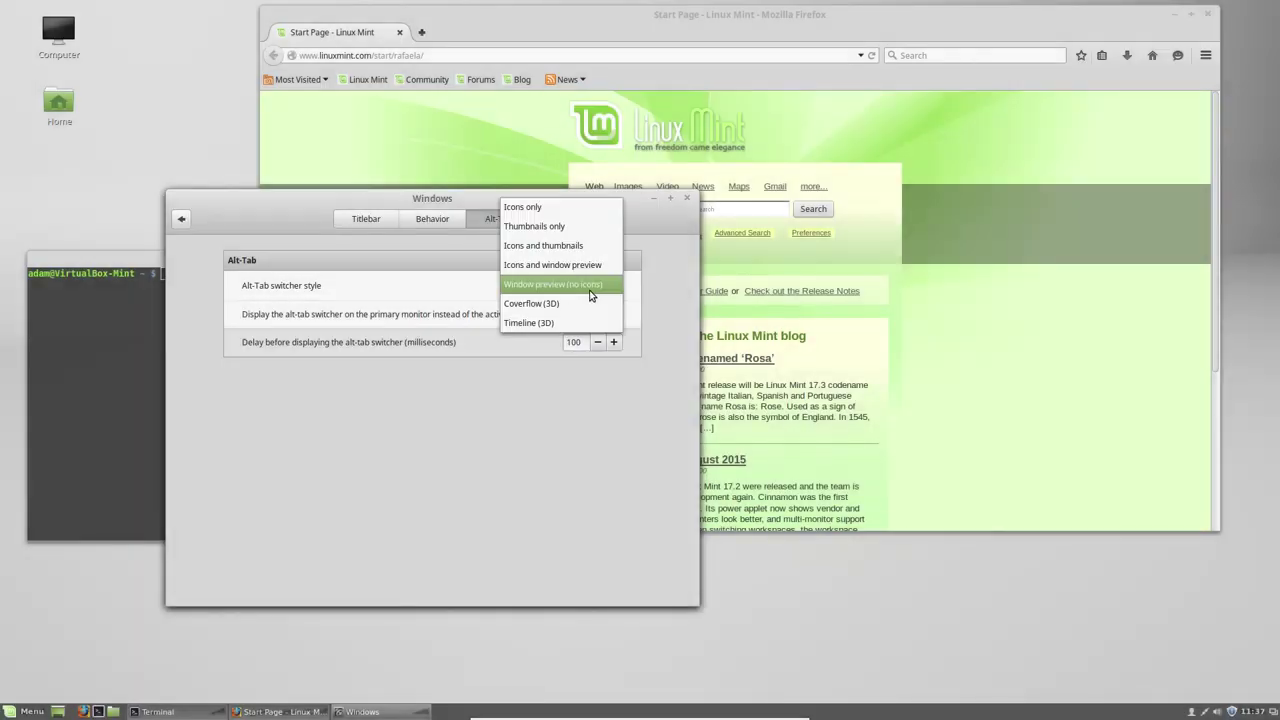
{"action": "left_click", "coordinate": [583, 310]}
{"action": "key", "text": "alt+Tab"}
{"action": "key", "text": "alt+Tab"}
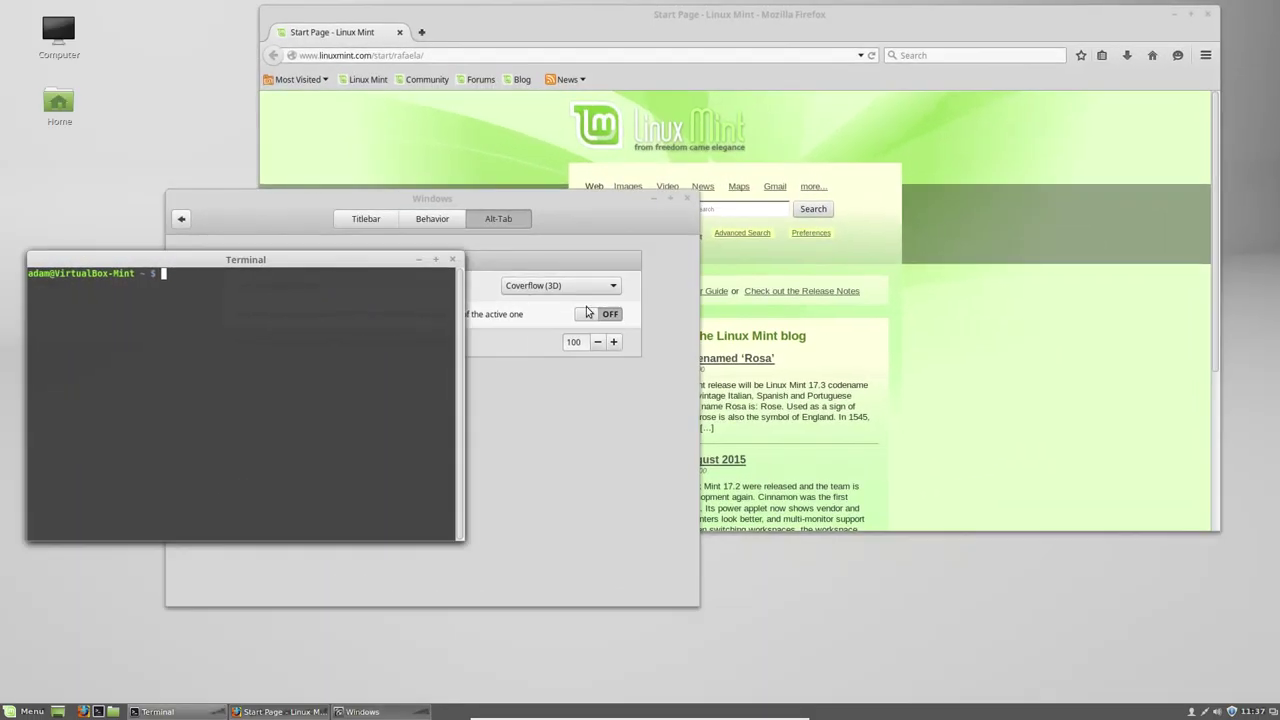
Choose the Timeline (3D) switcher style and try it out several times
{"action": "left_click", "coordinate": [626, 474]}
{"action": "left_click", "coordinate": [519, 287]}
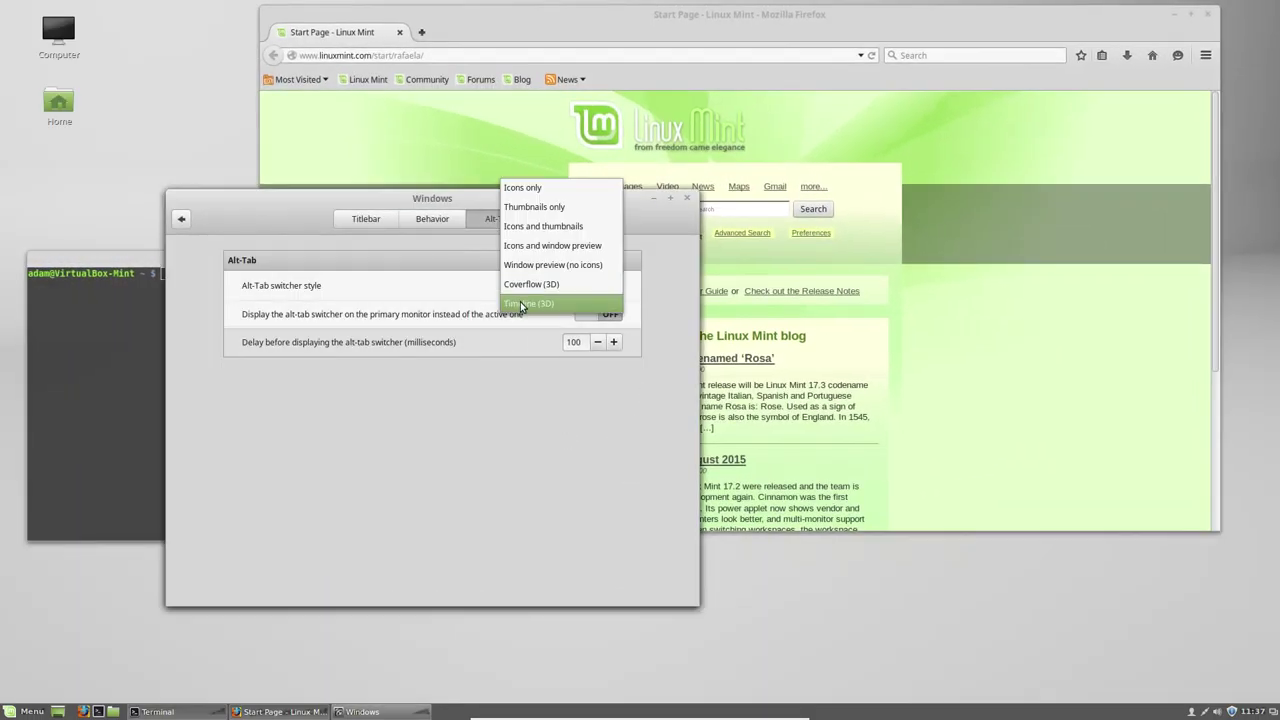
{"action": "left_click", "coordinate": [521, 303]}
{"action": "key", "text": "alt+Tab"}
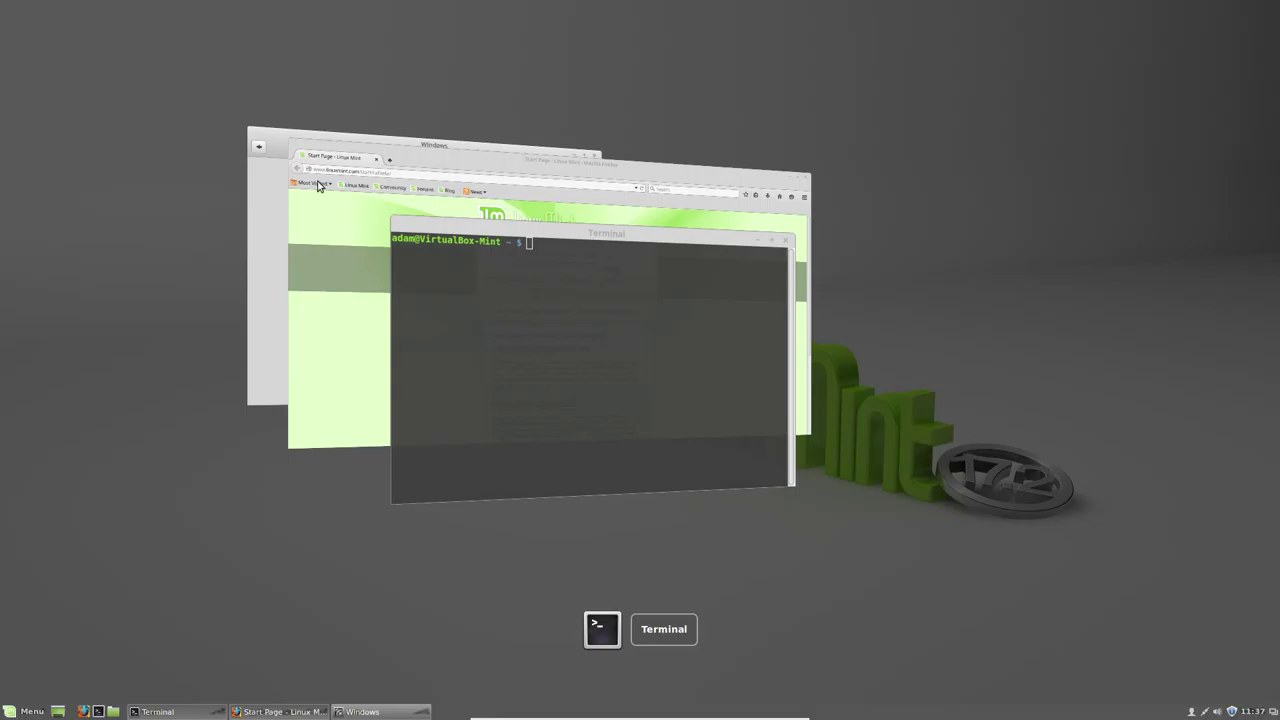
{"action": "left_click", "coordinate": [275, 170]}
{"action": "key", "text": "alt+Tab"}
{"action": "left_click", "coordinate": [462, 142]}
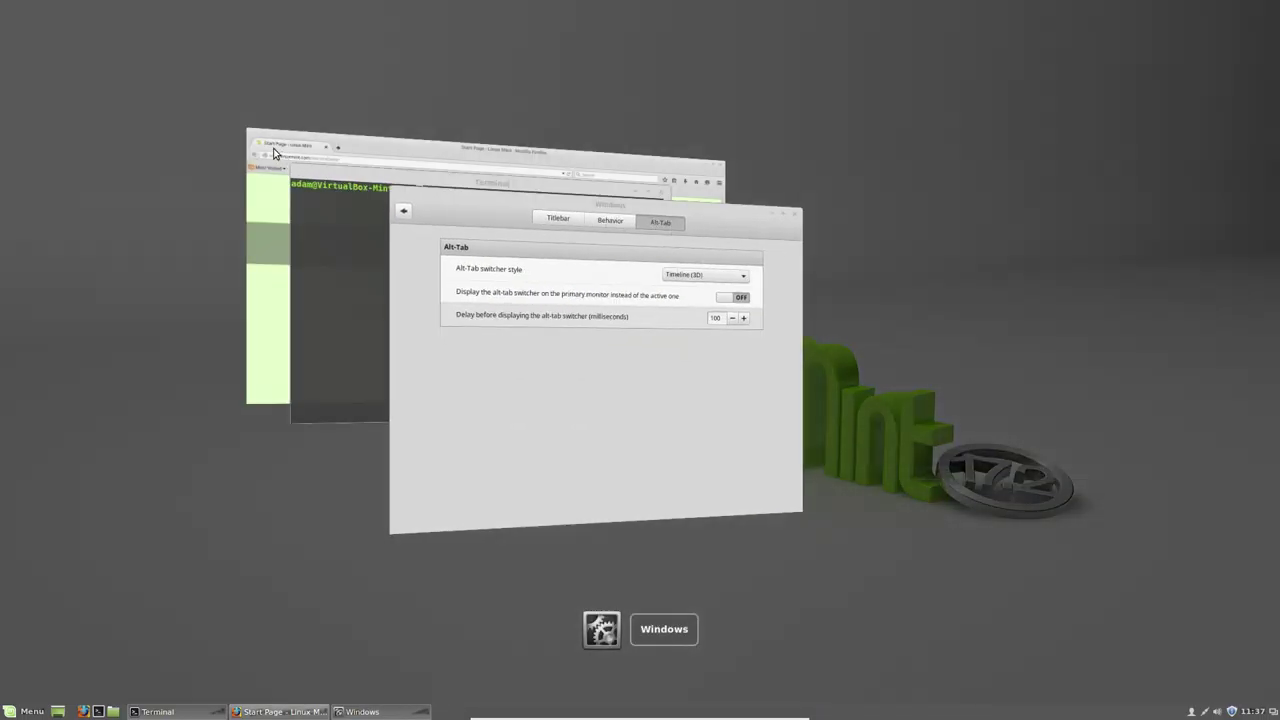
{"action": "left_click", "coordinate": [270, 155]}
{"action": "key", "text": "alt+Tab"}
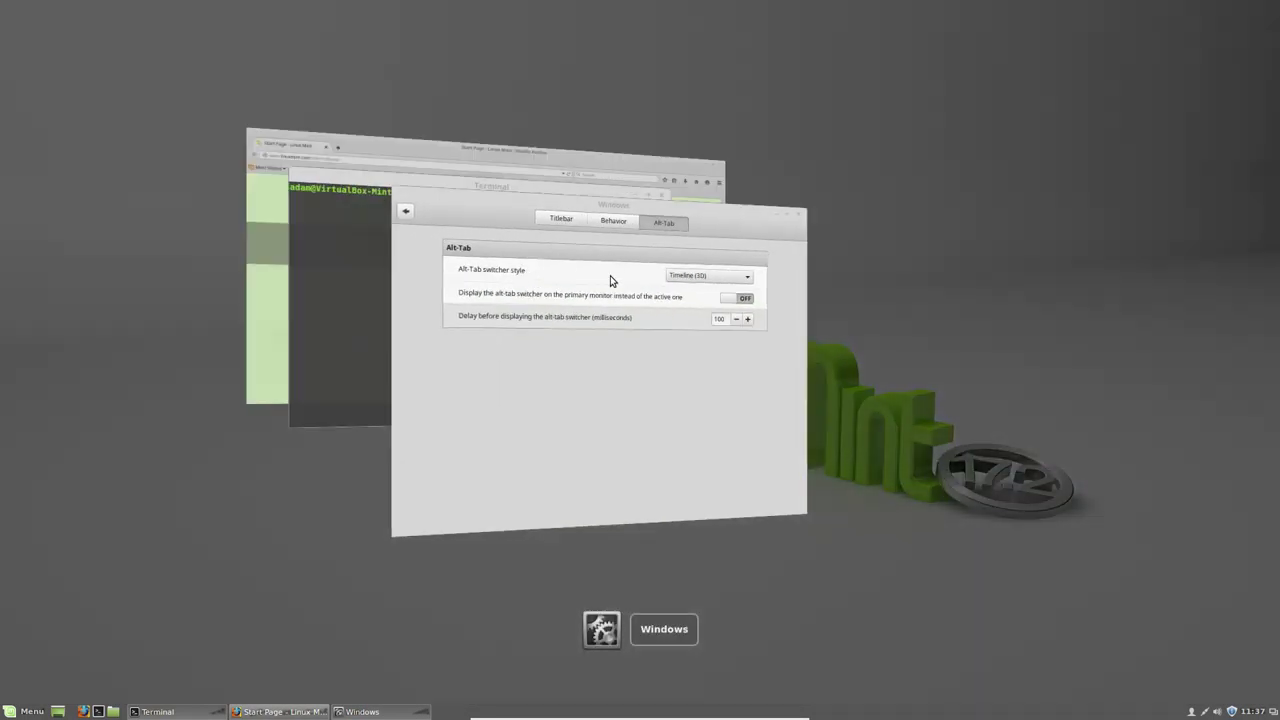
{"action": "left_click", "coordinate": [515, 316]}
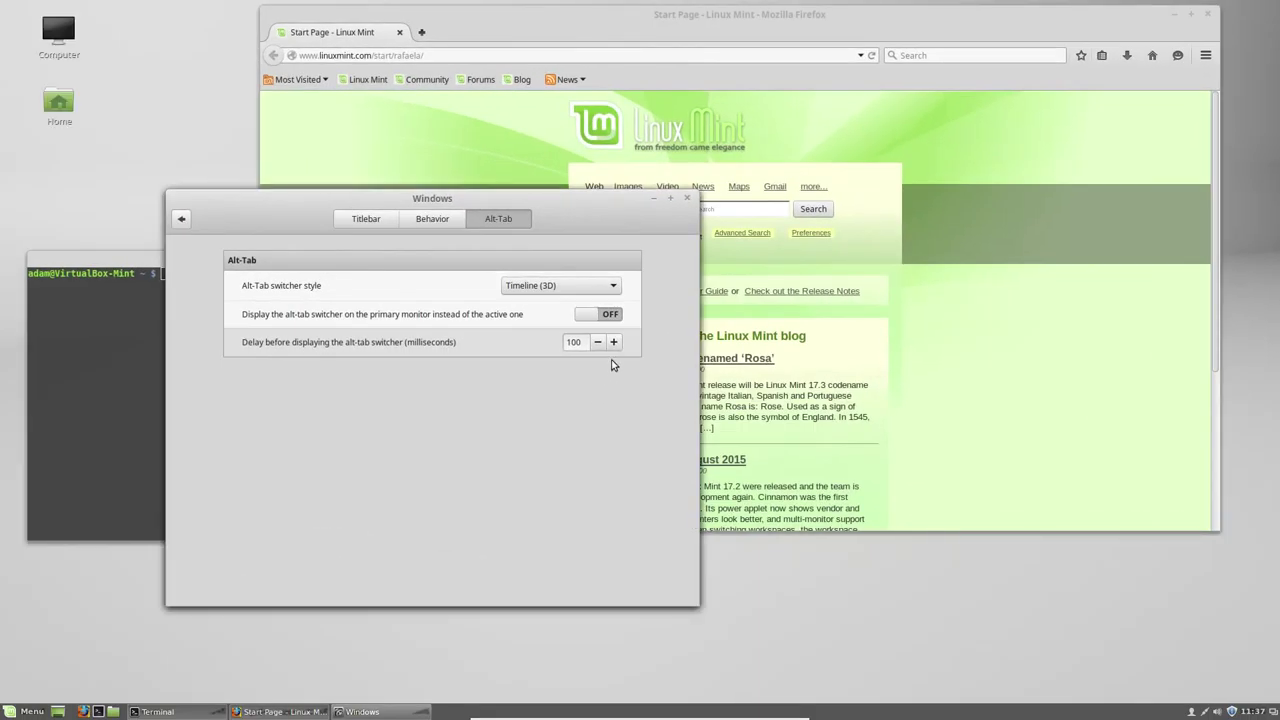
Set the switcher style to Thumbnails only, test it, and return to the settings overview
{"action": "left_click", "coordinate": [548, 286]}
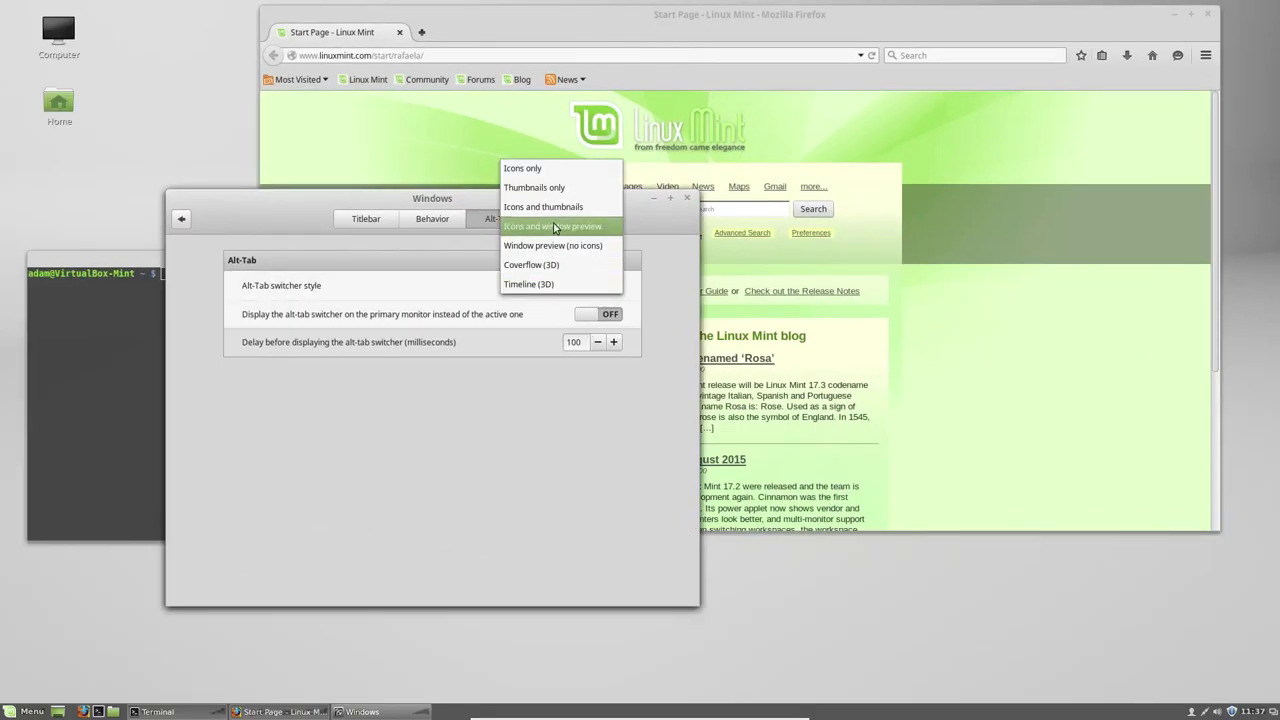
{"action": "left_click", "coordinate": [548, 190]}
{"action": "key", "text": "alt+Tab"}
{"action": "key", "text": "alt+Tab"}
{"action": "key", "text": "alt+Tab"}
{"action": "key", "text": "alt+Tab"}
{"action": "key", "text": "alt+Tab"}
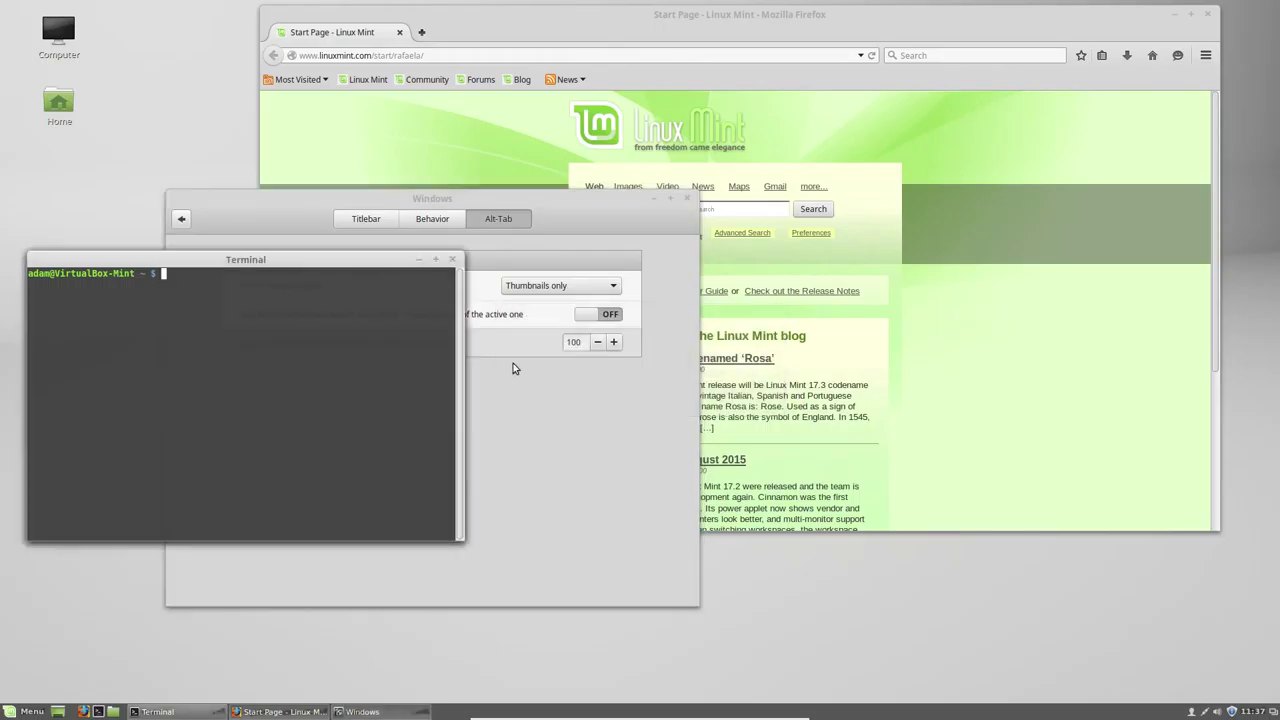
{"action": "left_click", "coordinate": [560, 220]}
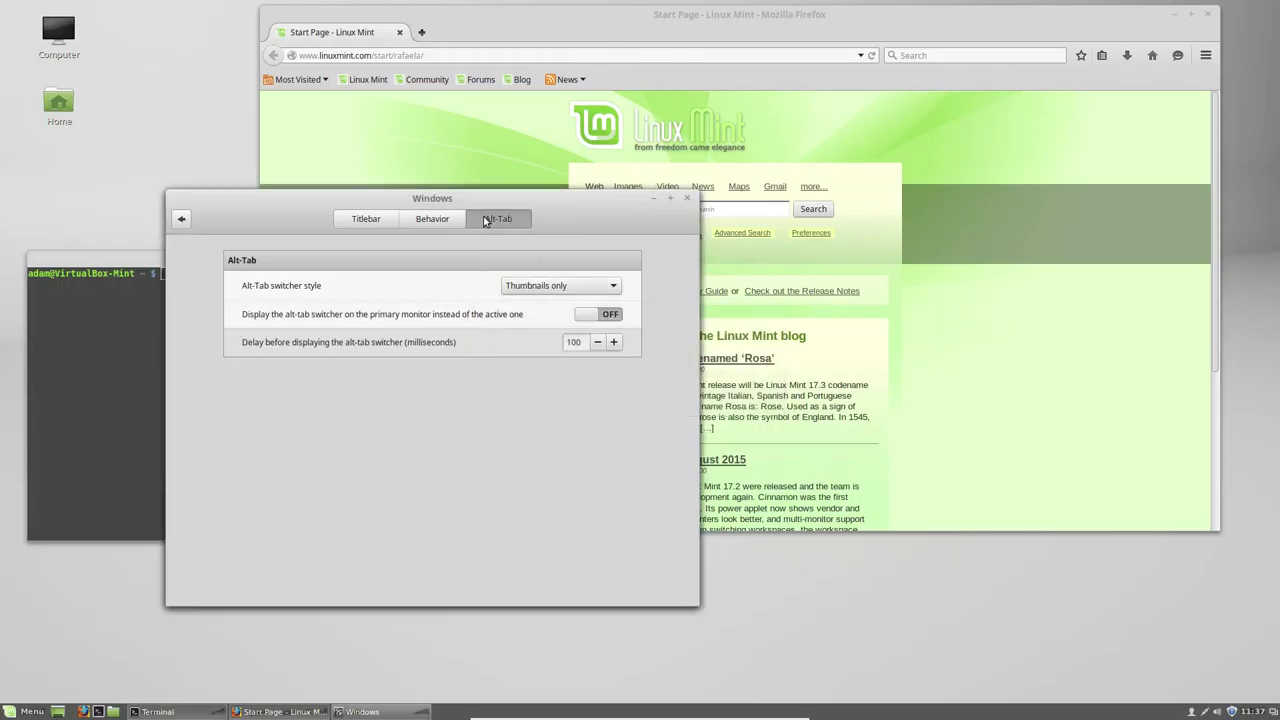
{"action": "left_click", "coordinate": [182, 220]}
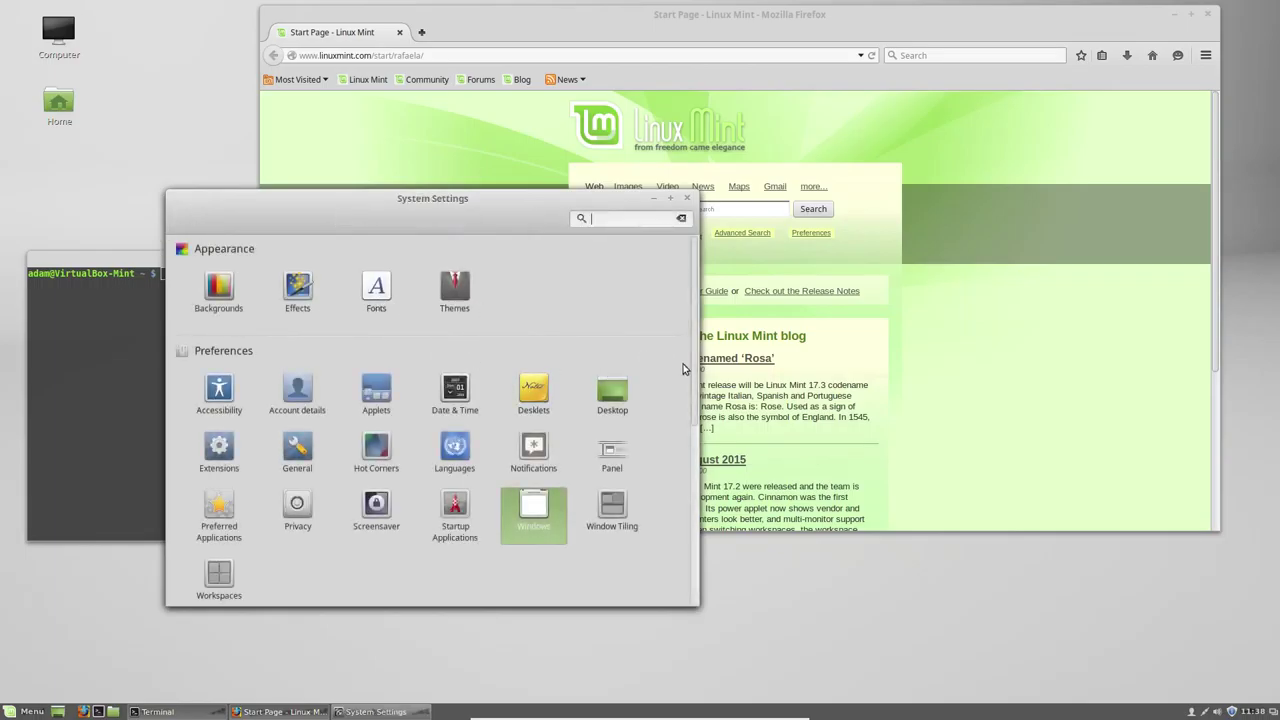
Open Window Tiling and snap Firefox to the right half, left half, then bottom-left quarter
{"action": "scroll", "coordinate": [694, 343], "scroll_direction": "down", "scroll_amount": 3}
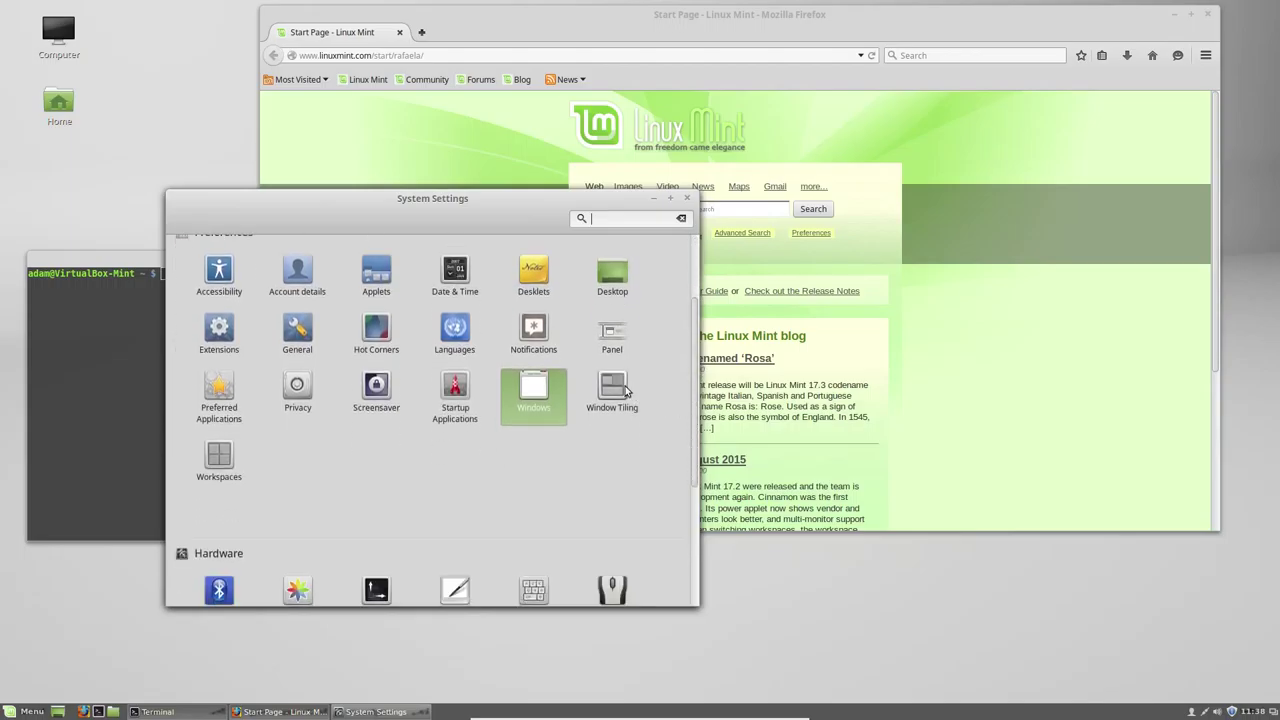
{"action": "left_click", "coordinate": [615, 392]}
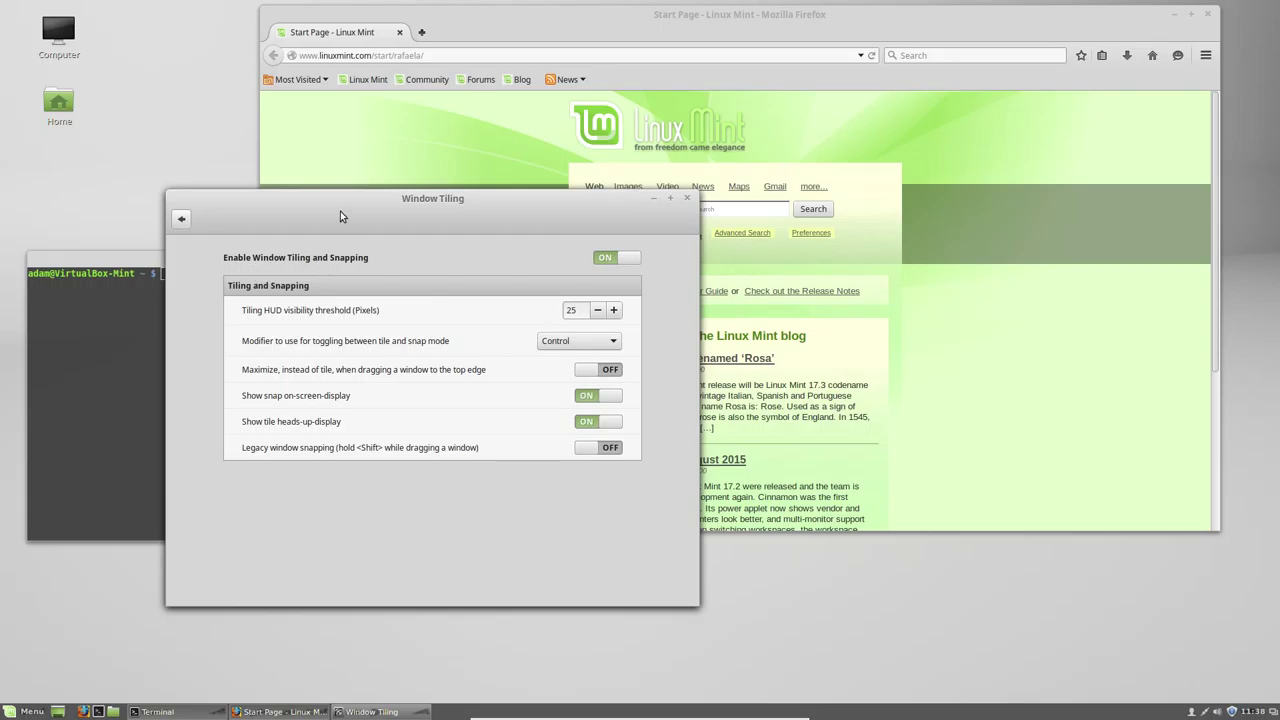
{"action": "left_click_drag", "start_coordinate": [489, 28], "coordinate": [1278, 22]}
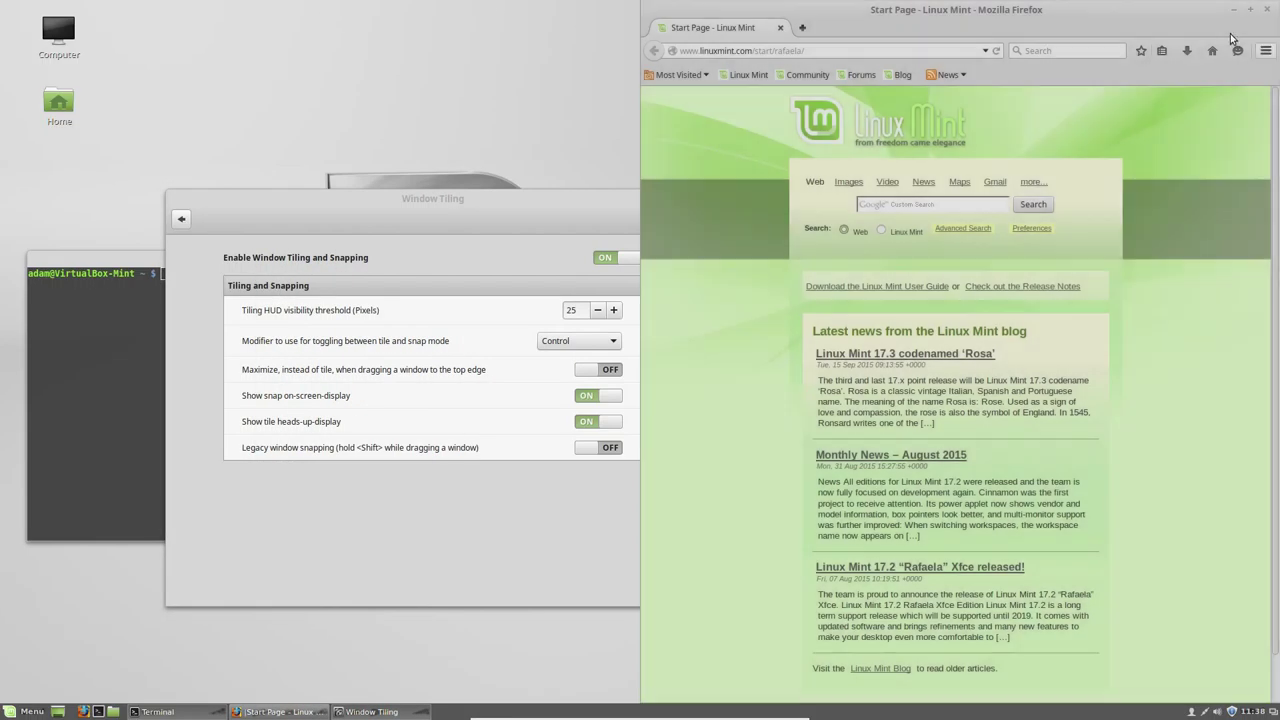
{"action": "left_click_drag", "start_coordinate": [1000, 27], "coordinate": [3, 126]}
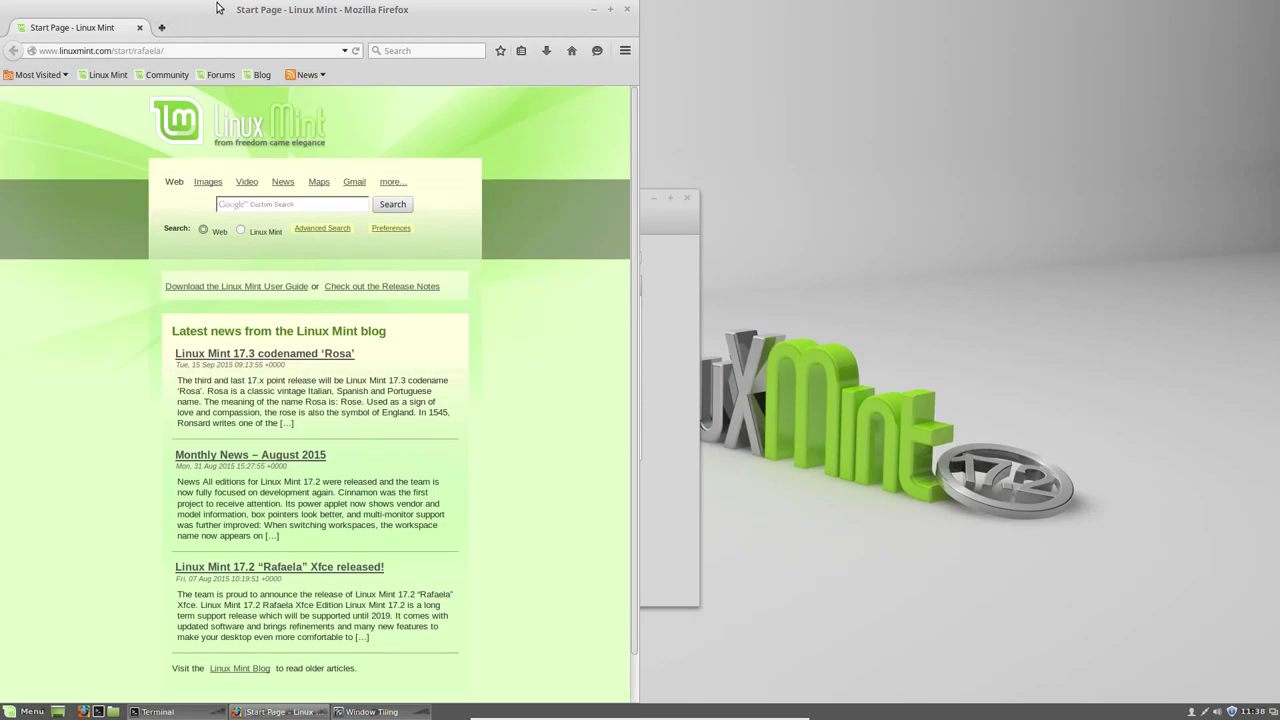
{"action": "left_click_drag", "start_coordinate": [212, 10], "coordinate": [3, 716]}
{"action": "left_click_drag", "start_coordinate": [127, 262], "coordinate": [2, 5]}
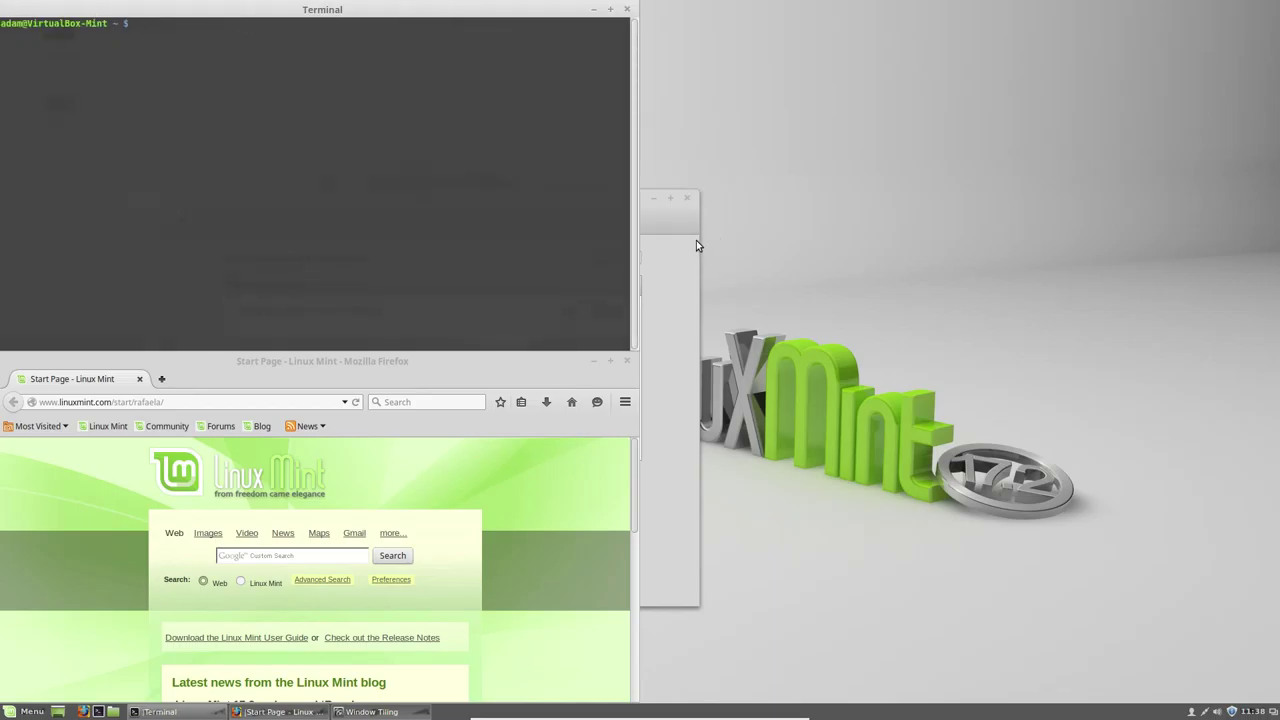
Tile Firefox to the left half and Terminal to the right half of the screen
{"action": "left_click_drag", "start_coordinate": [255, 9], "coordinate": [1277, 320]}
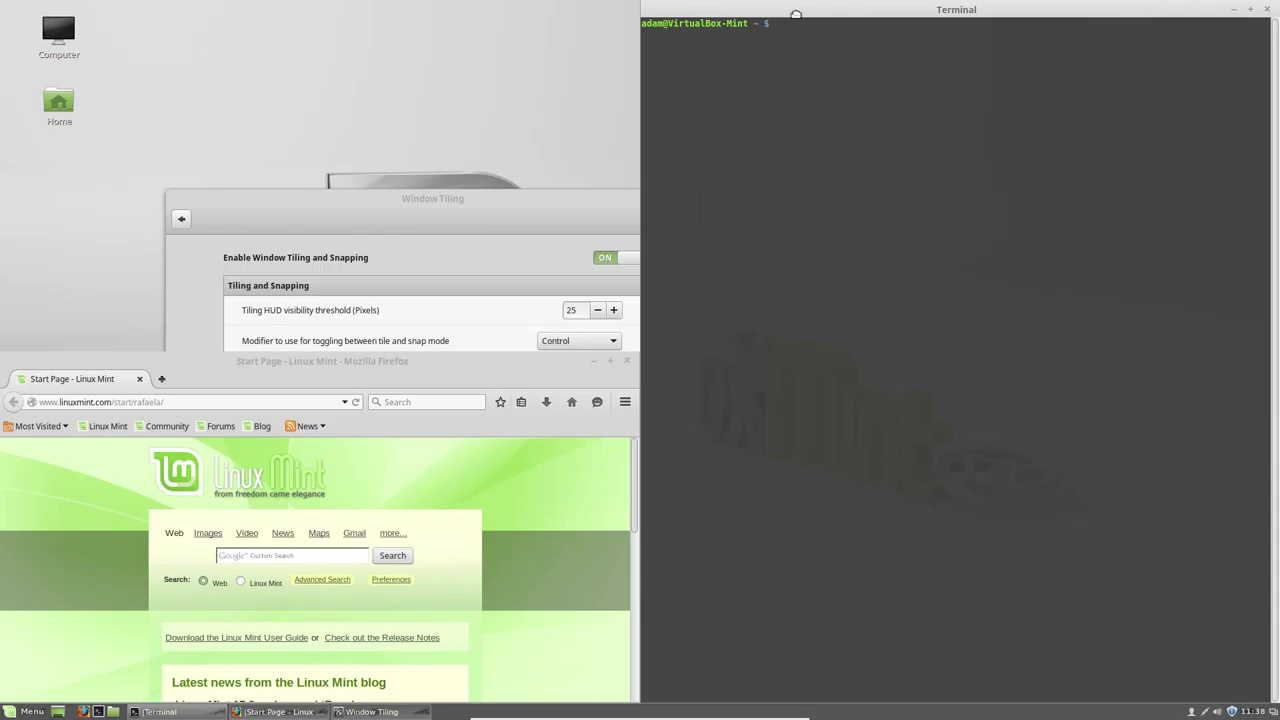
{"action": "left_click_drag", "start_coordinate": [796, 15], "coordinate": [609, 14]}
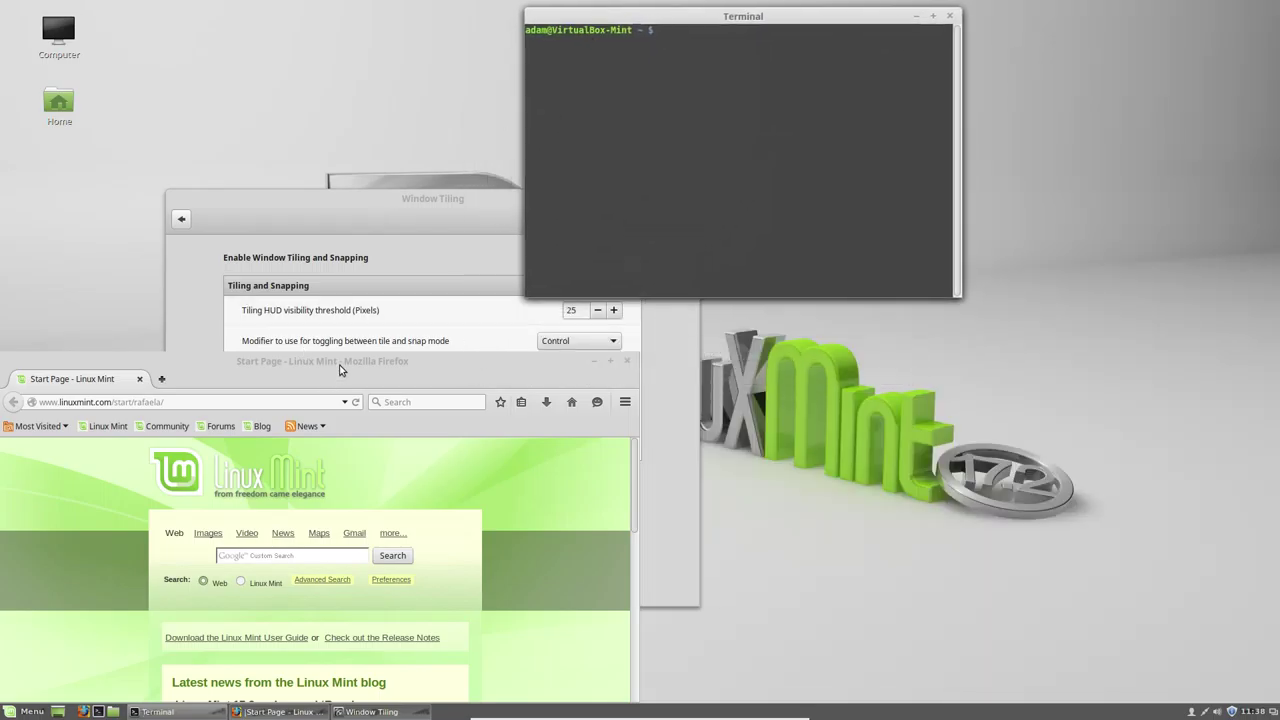
{"action": "left_click_drag", "start_coordinate": [339, 370], "coordinate": [0, 50]}
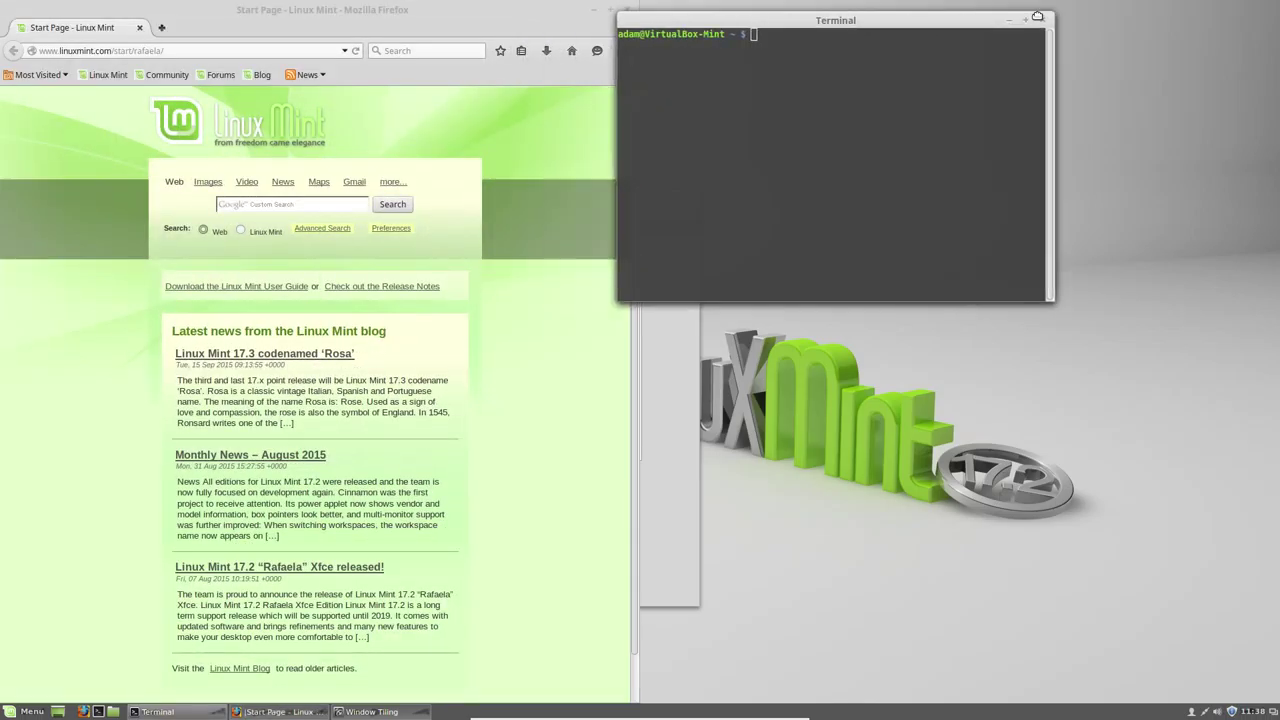
{"action": "left_click_drag", "start_coordinate": [1037, 17], "coordinate": [1279, 71]}
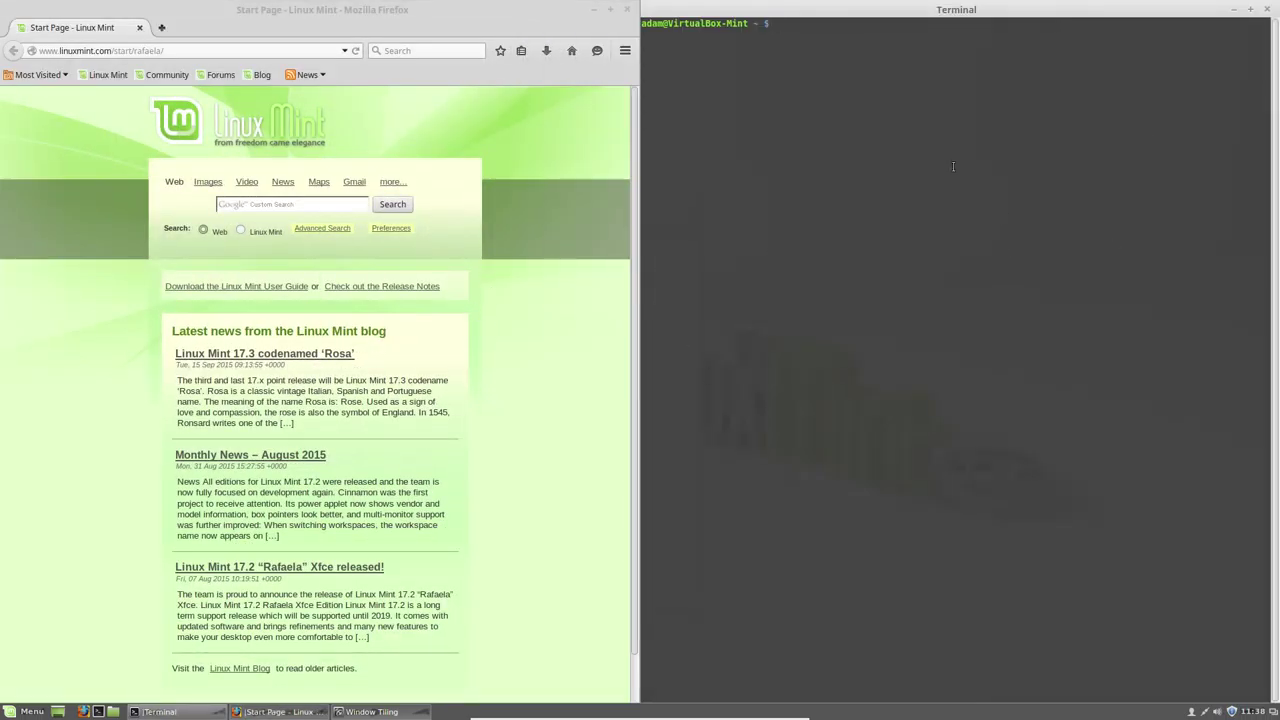
Move the Window Tiling settings window up and right, then go back to the System Settings overview
{"action": "mouse_move", "coordinate": [1270, 16]}
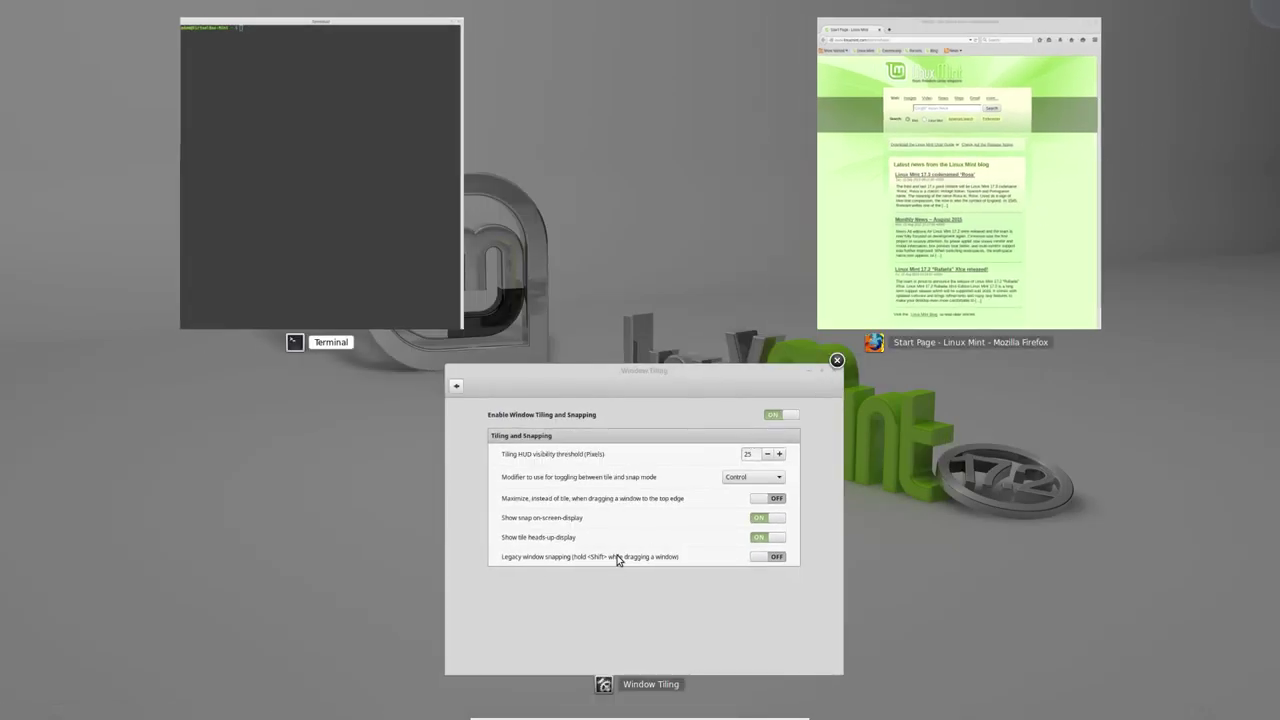
{"action": "left_click", "coordinate": [617, 556]}
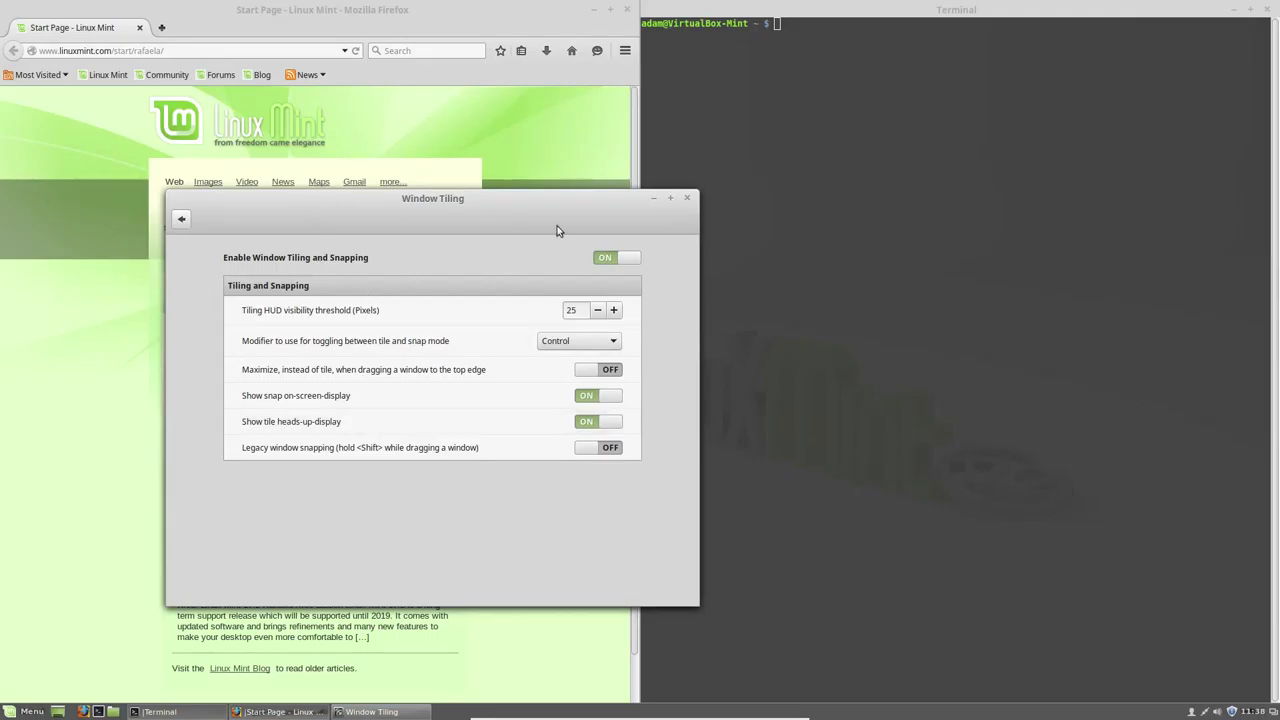
{"action": "left_click_drag", "start_coordinate": [504, 203], "coordinate": [596, 188]}
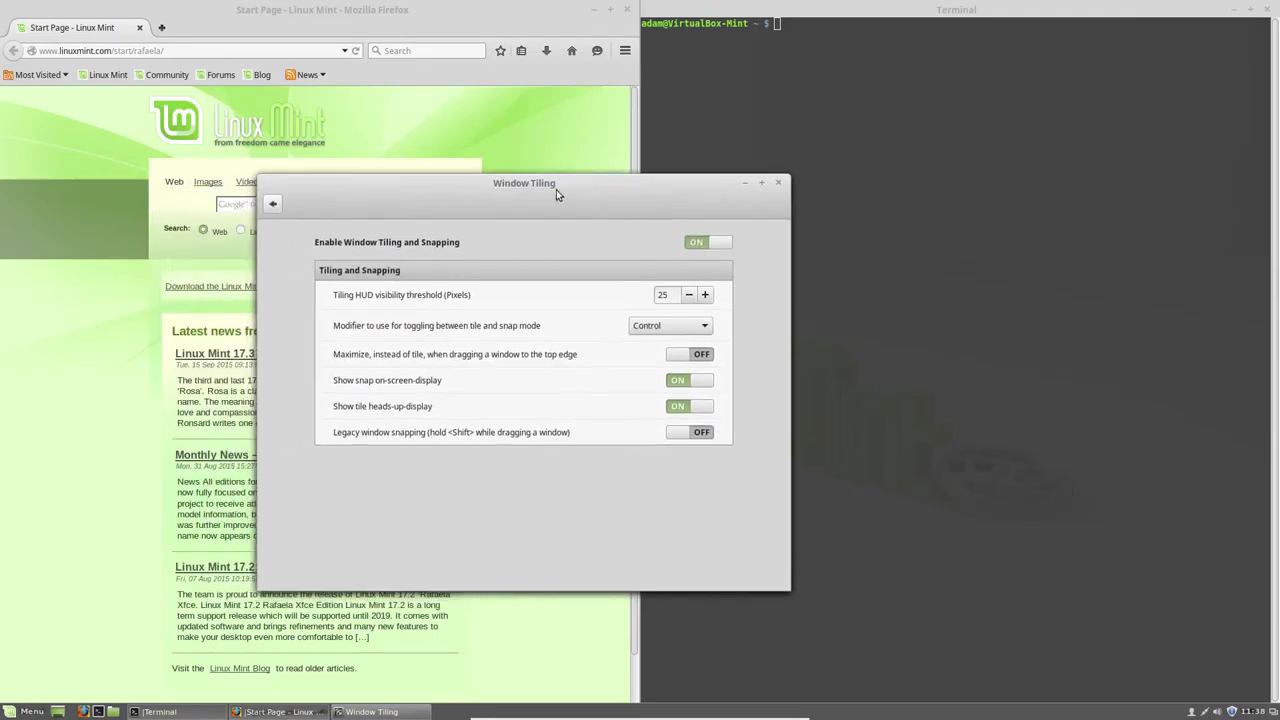
{"action": "mouse_move", "coordinate": [1, 1]}
{"action": "left_click", "coordinate": [594, 449]}
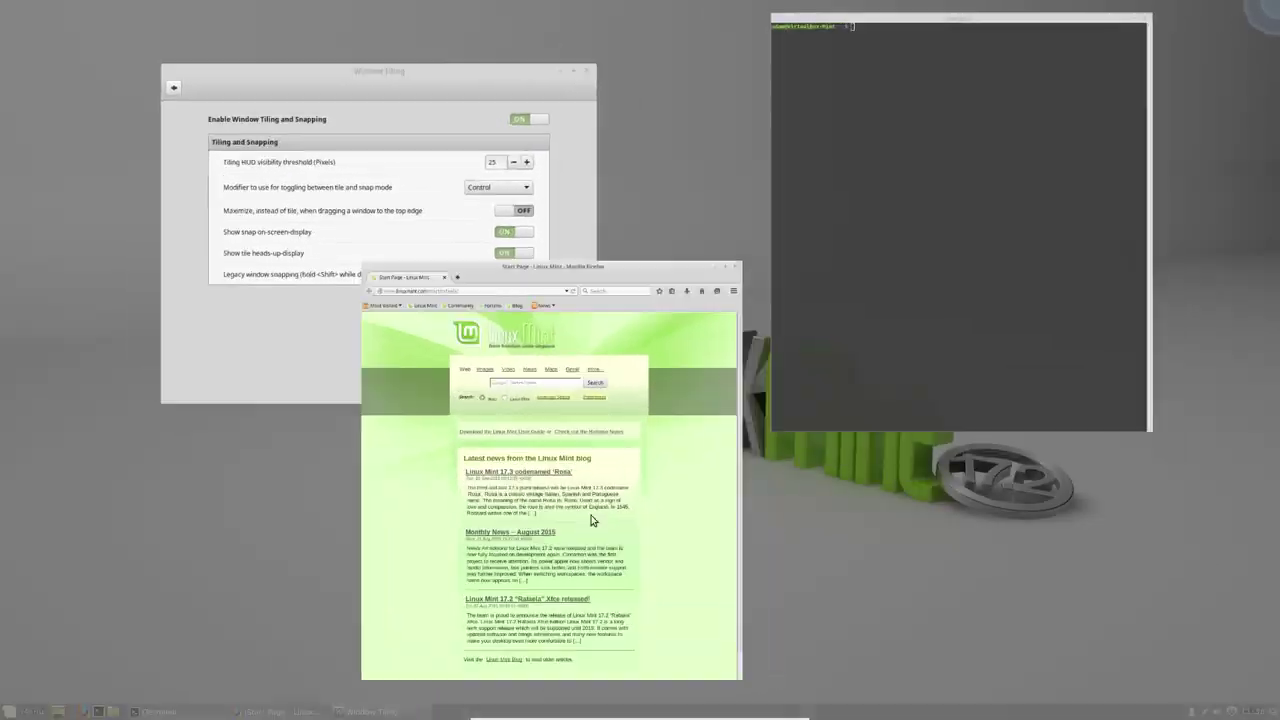
{"action": "left_click", "coordinate": [676, 193]}
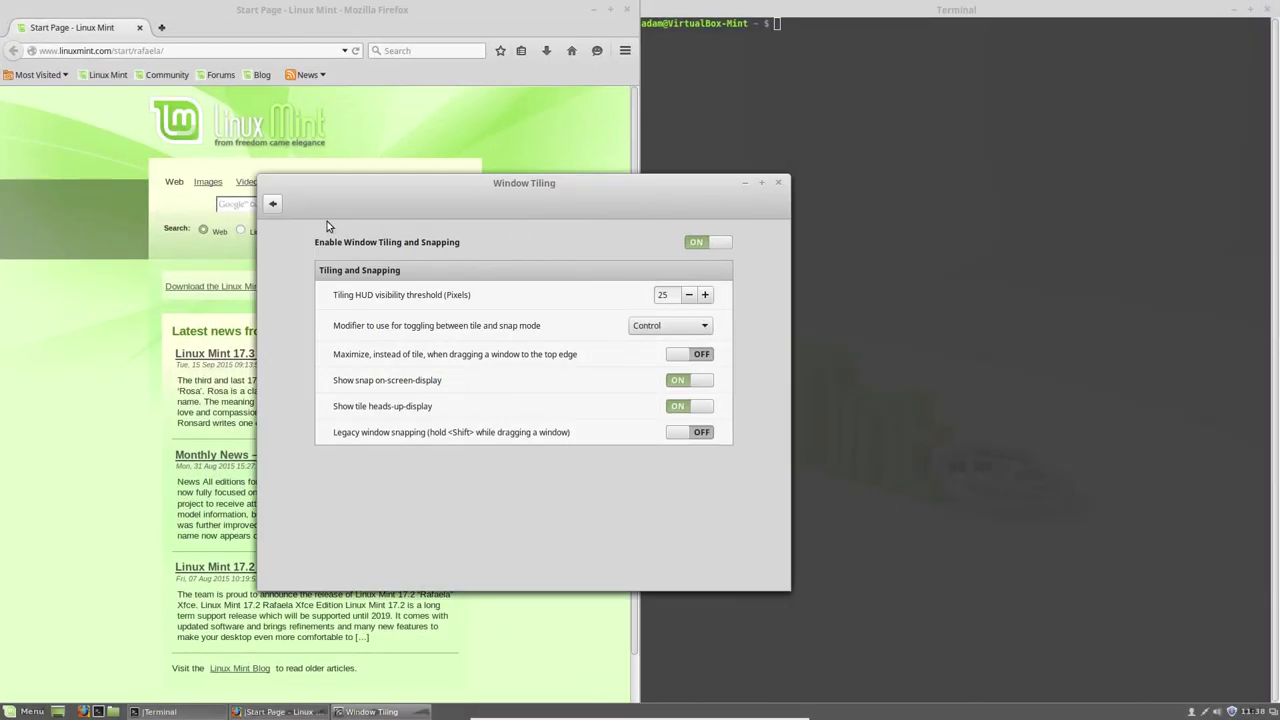
{"action": "left_click", "coordinate": [271, 208]}
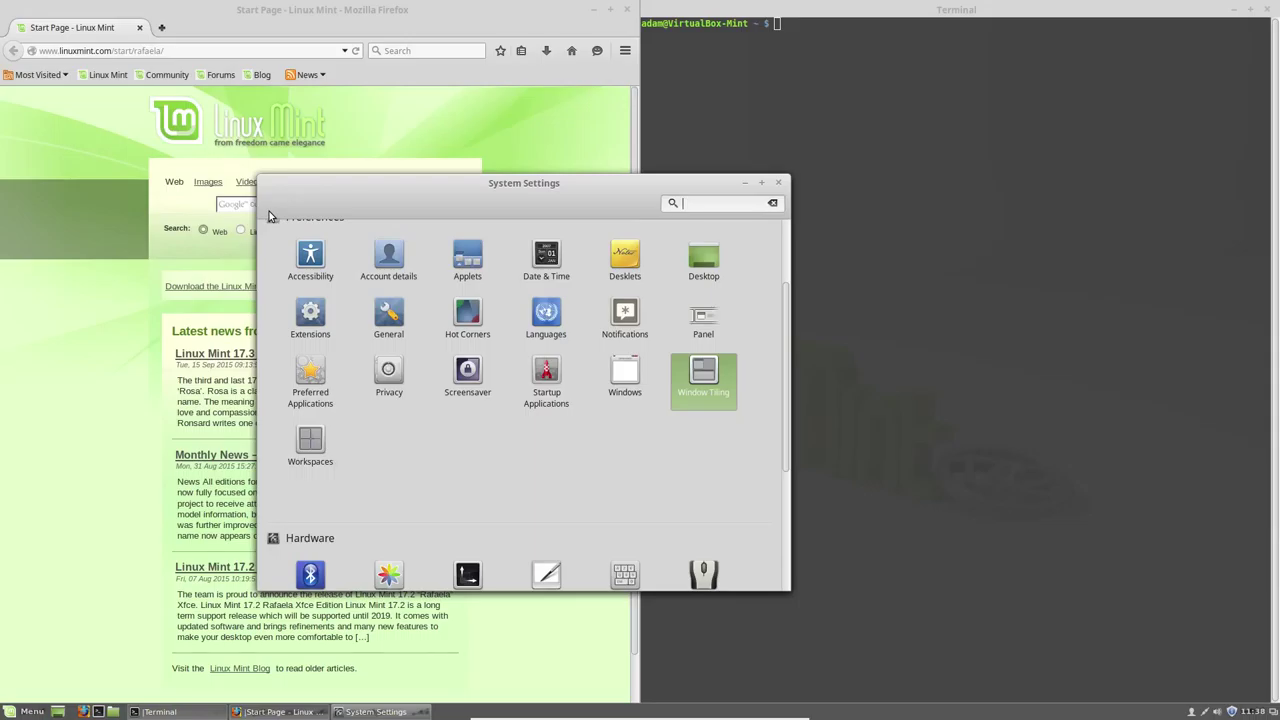
{"action": "left_click", "coordinate": [499, 485]}
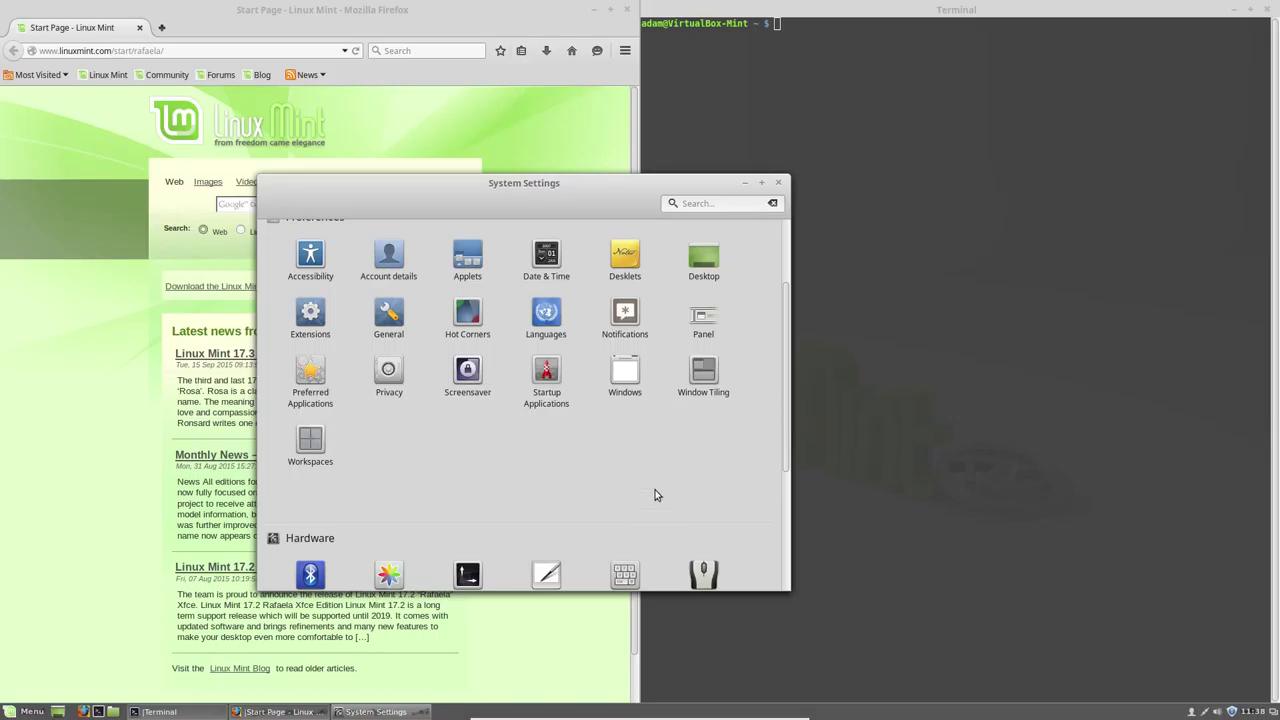
Scroll the System Settings overview down to the Hardware and Administration categories
{"action": "left_click_drag", "start_coordinate": [788, 341], "coordinate": [788, 461]}
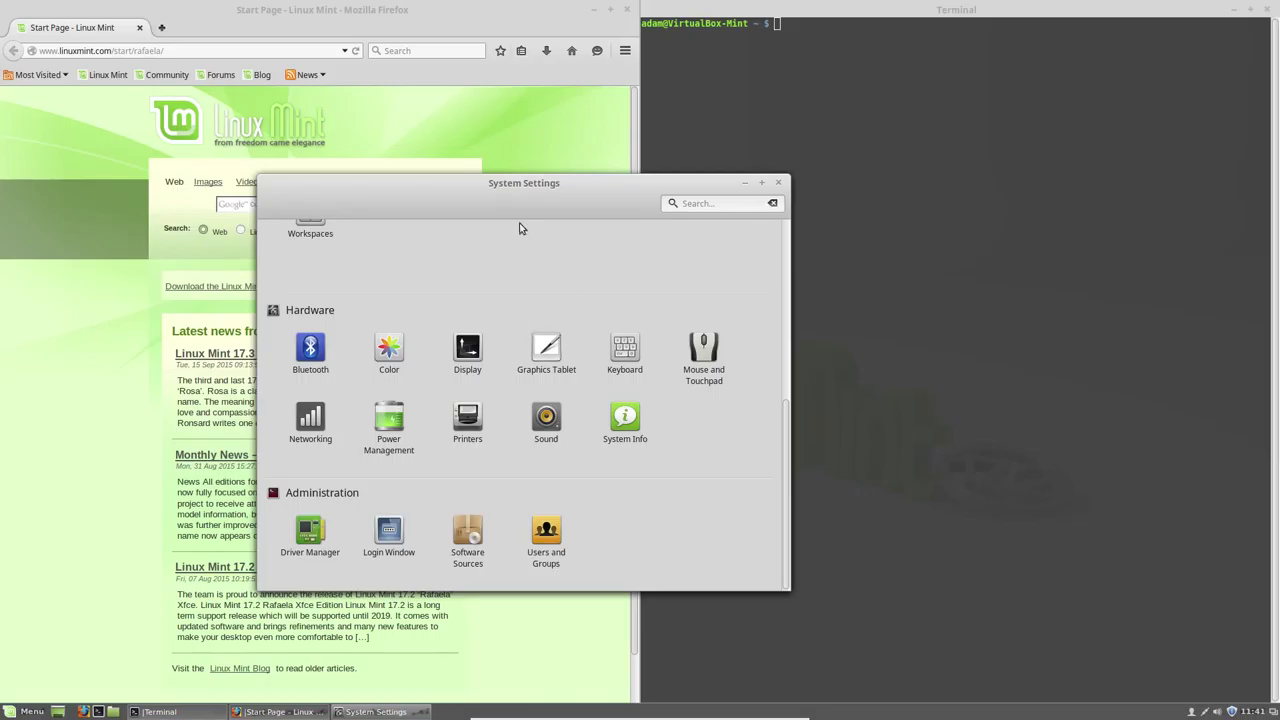
Move System Settings to the right and open the Scale overview via the top-right hot corner
{"action": "left_click_drag", "start_coordinate": [500, 197], "coordinate": [629, 185]}
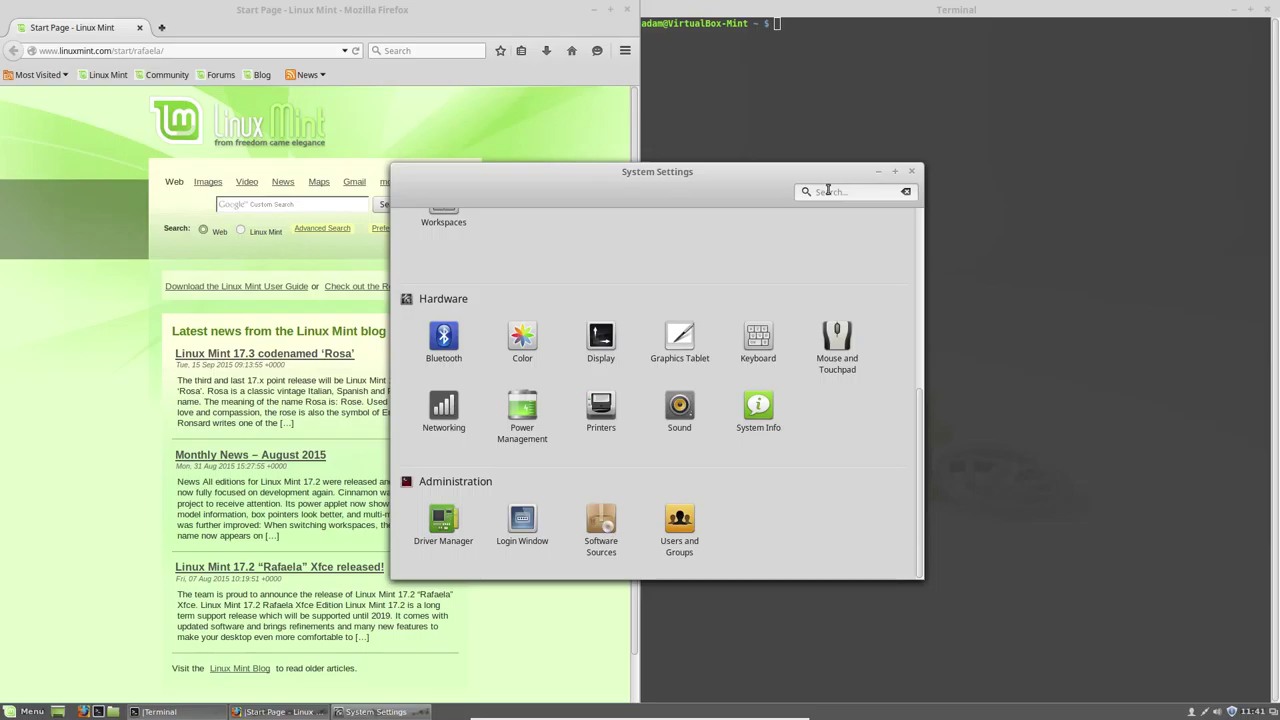
{"action": "mouse_move", "coordinate": [1279, 0]}
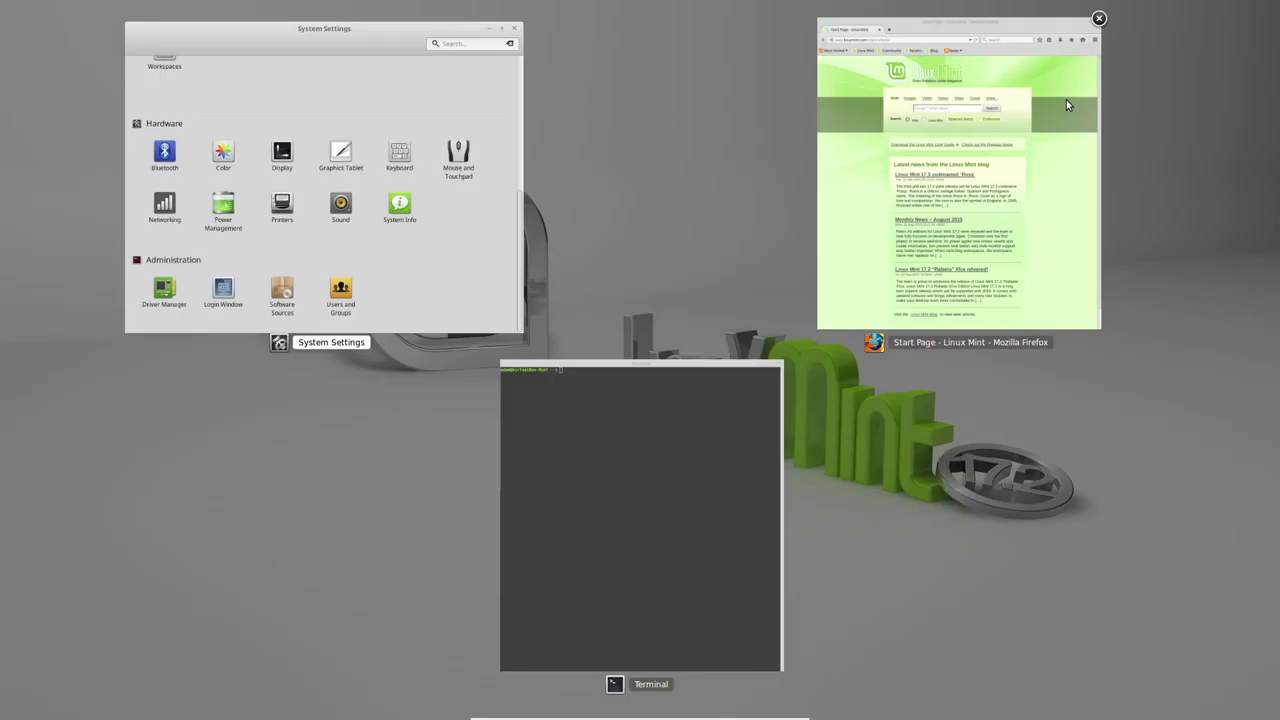
{"action": "key", "text": "Down"}
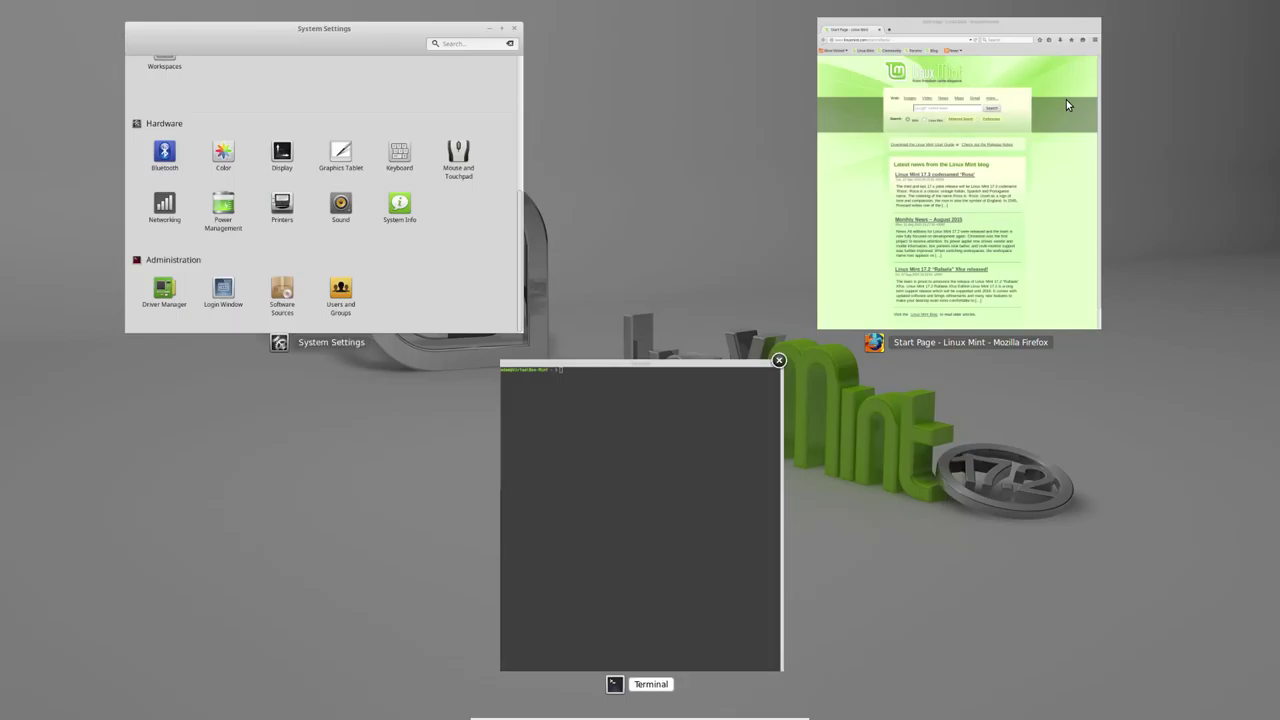
{"action": "key", "text": "Right"}
{"action": "key", "text": "Left"}
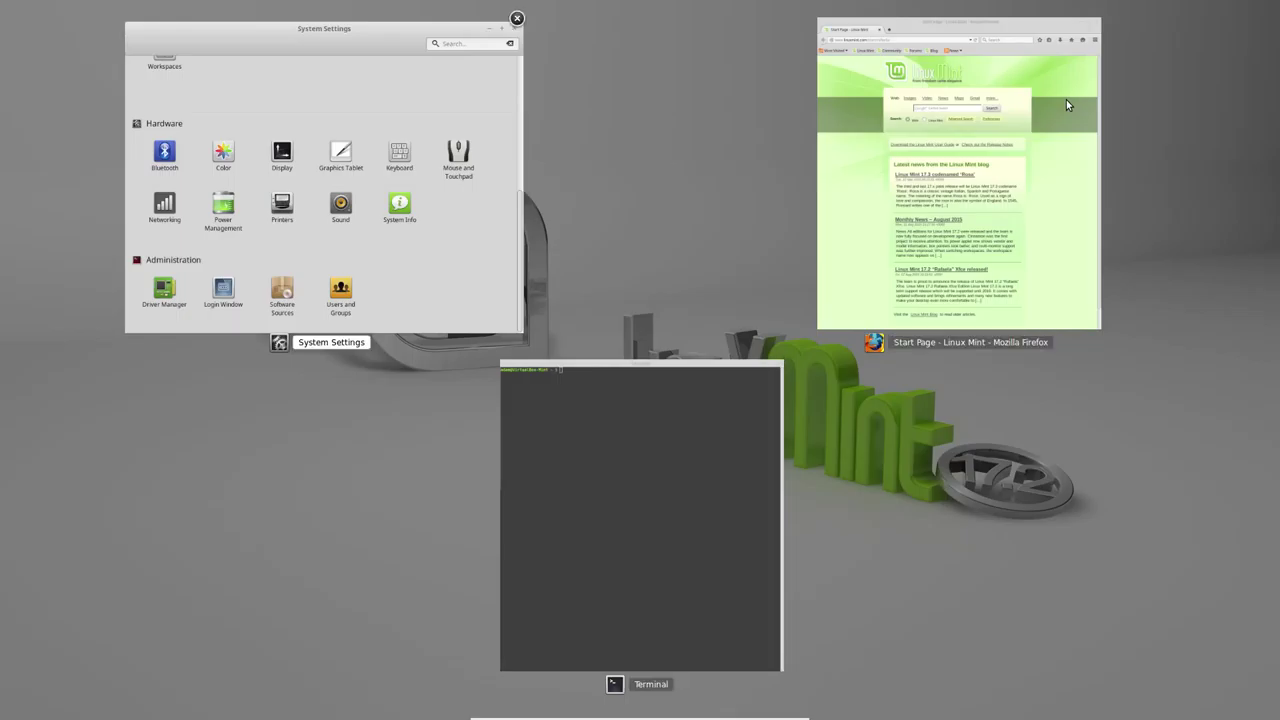
{"action": "key", "text": "Right"}
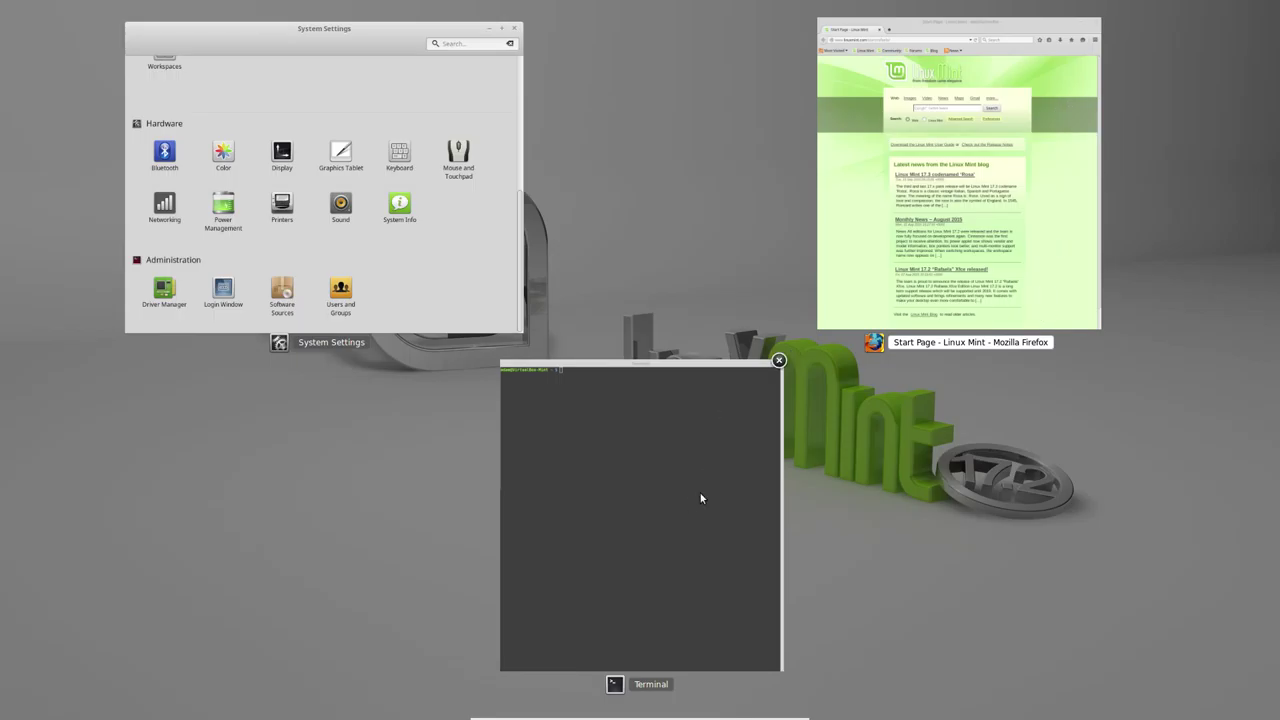
{"action": "left_click", "coordinate": [953, 257]}
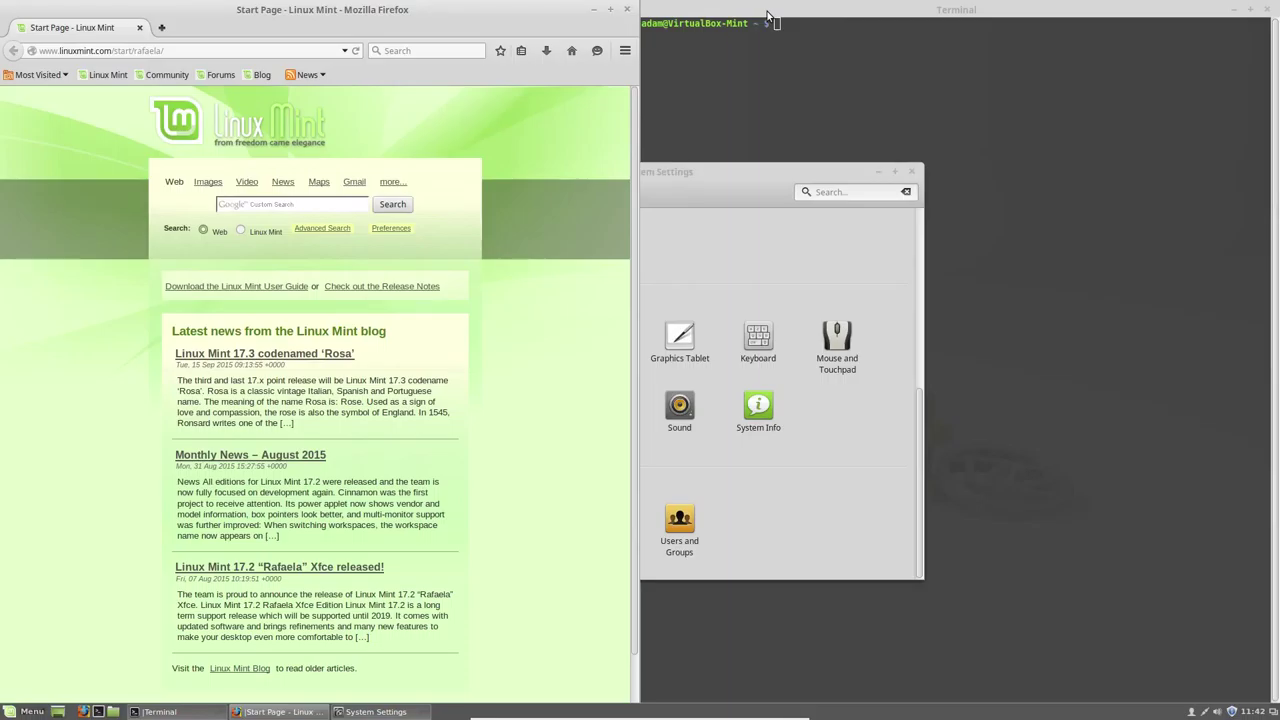
Bring System Settings to the front and position it over the right-hand Terminal
{"action": "left_click", "coordinate": [692, 185]}
{"action": "left_click_drag", "start_coordinate": [662, 179], "coordinate": [960, 138]}
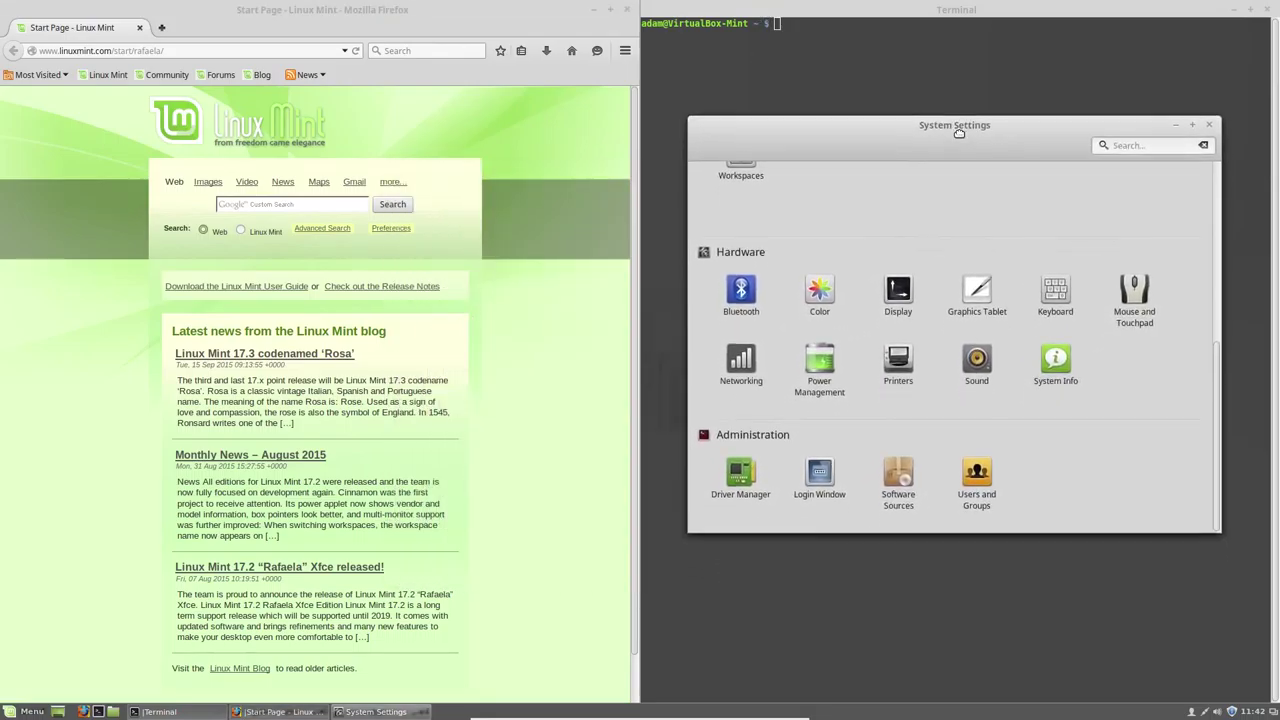